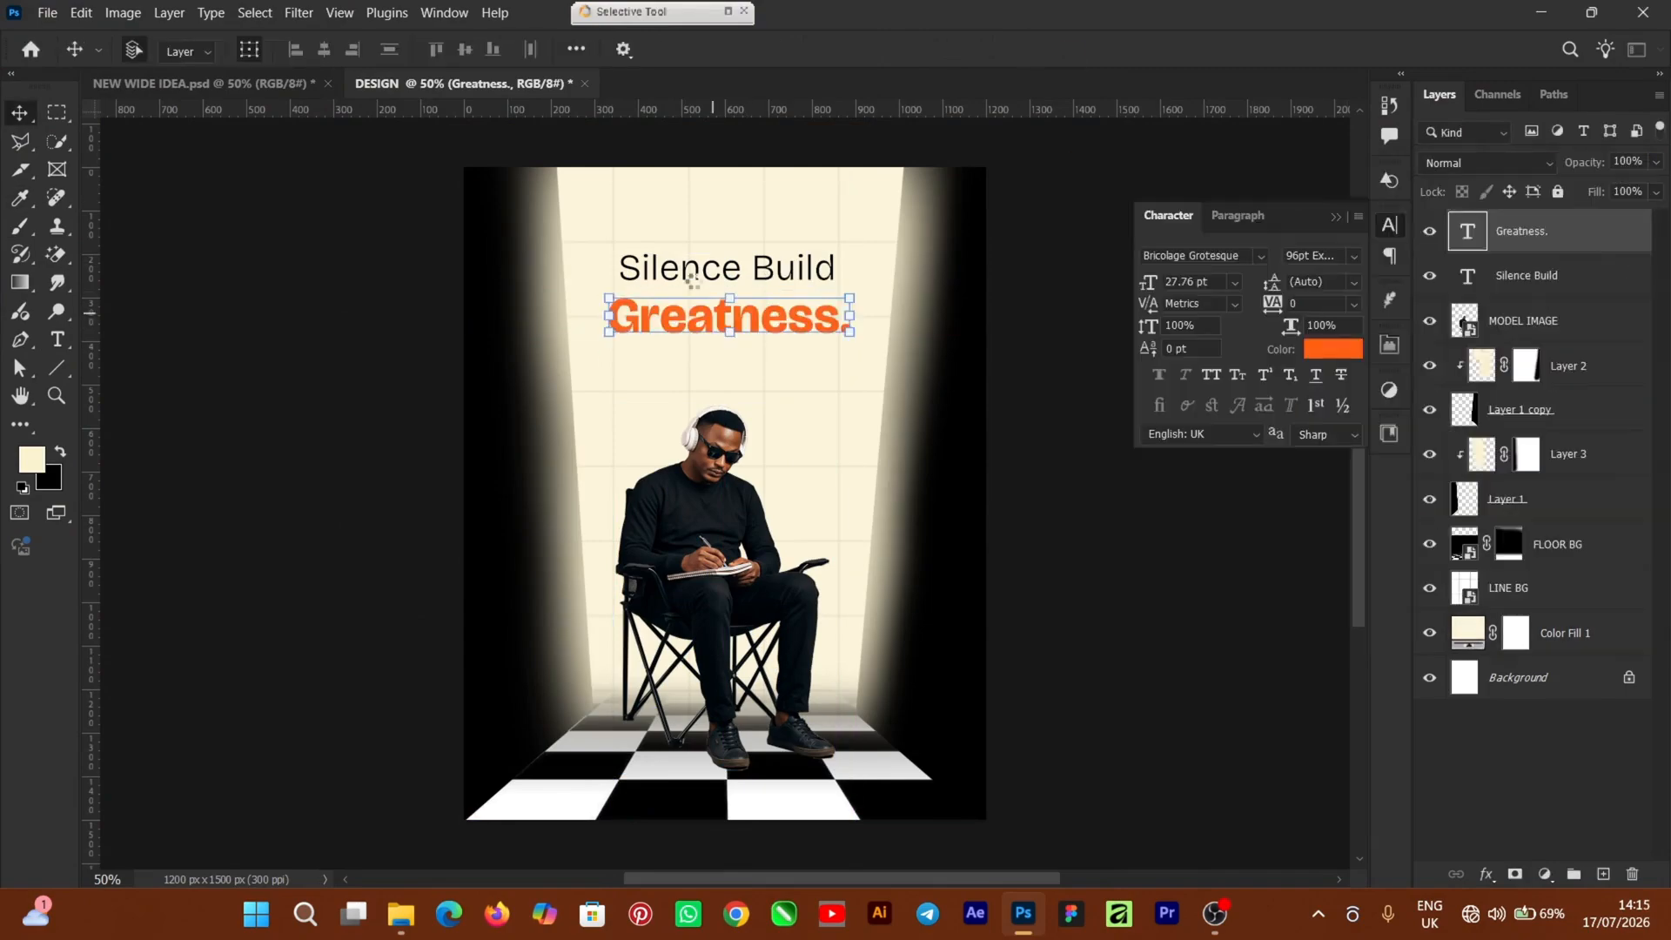
Create a white 4 × 5 in, 300 ppi document (1200 × 1500 px) named DESIGN
left_click(54, 377)
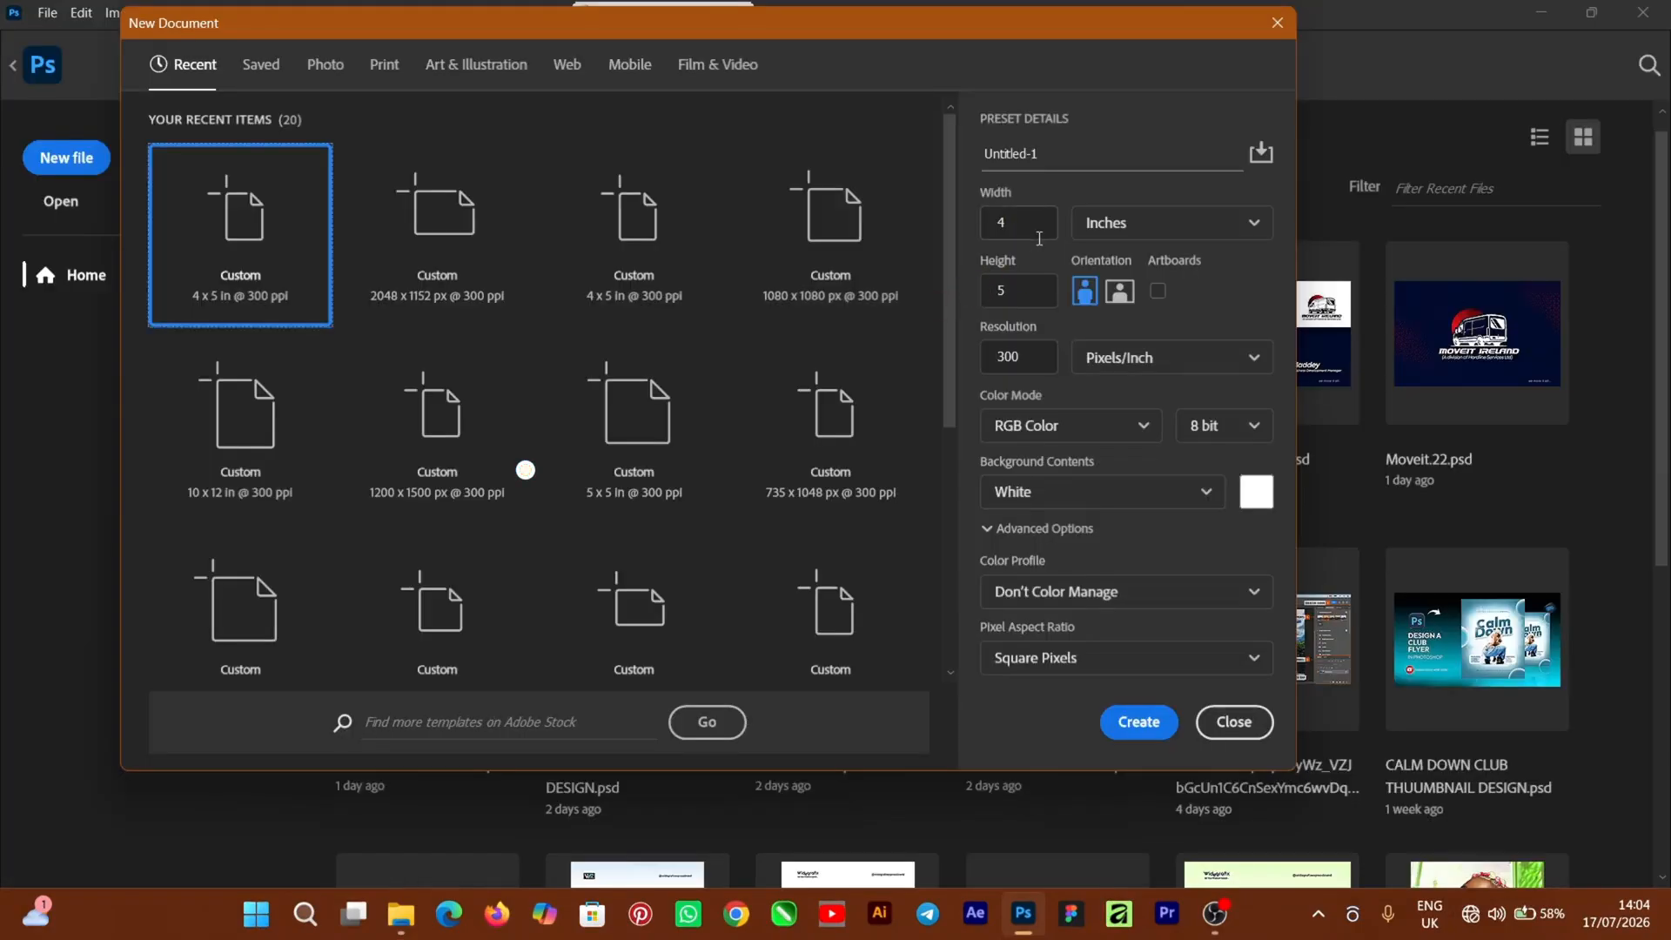
left_click_drag(1036, 153, 957, 159)
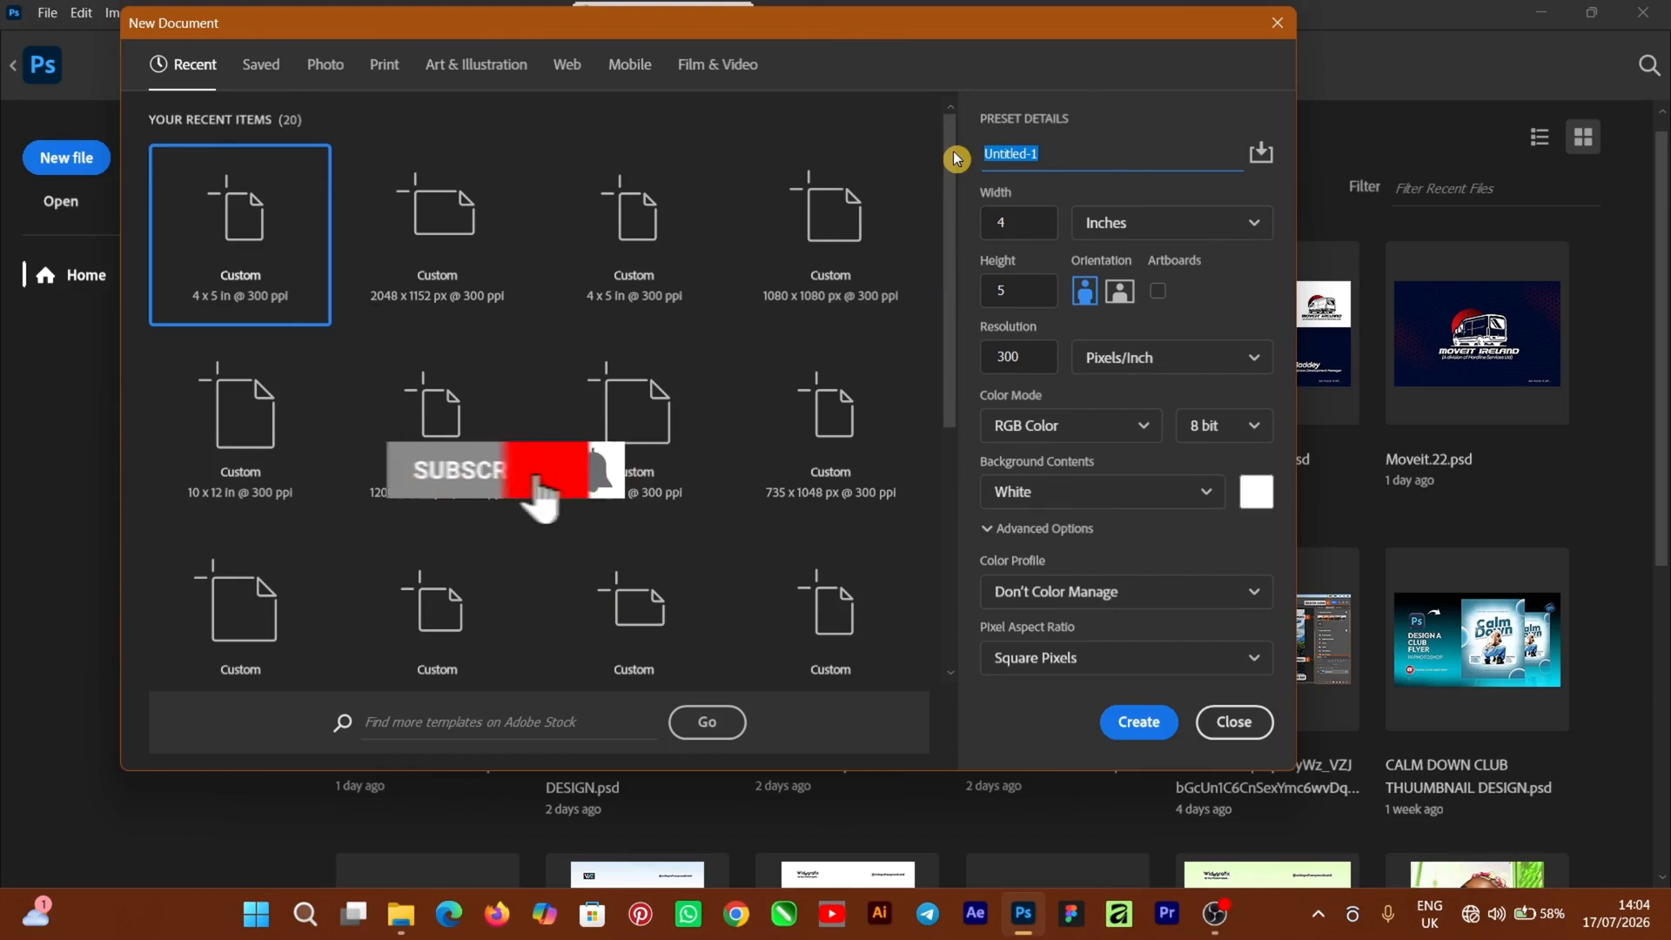
type("DESIGN")
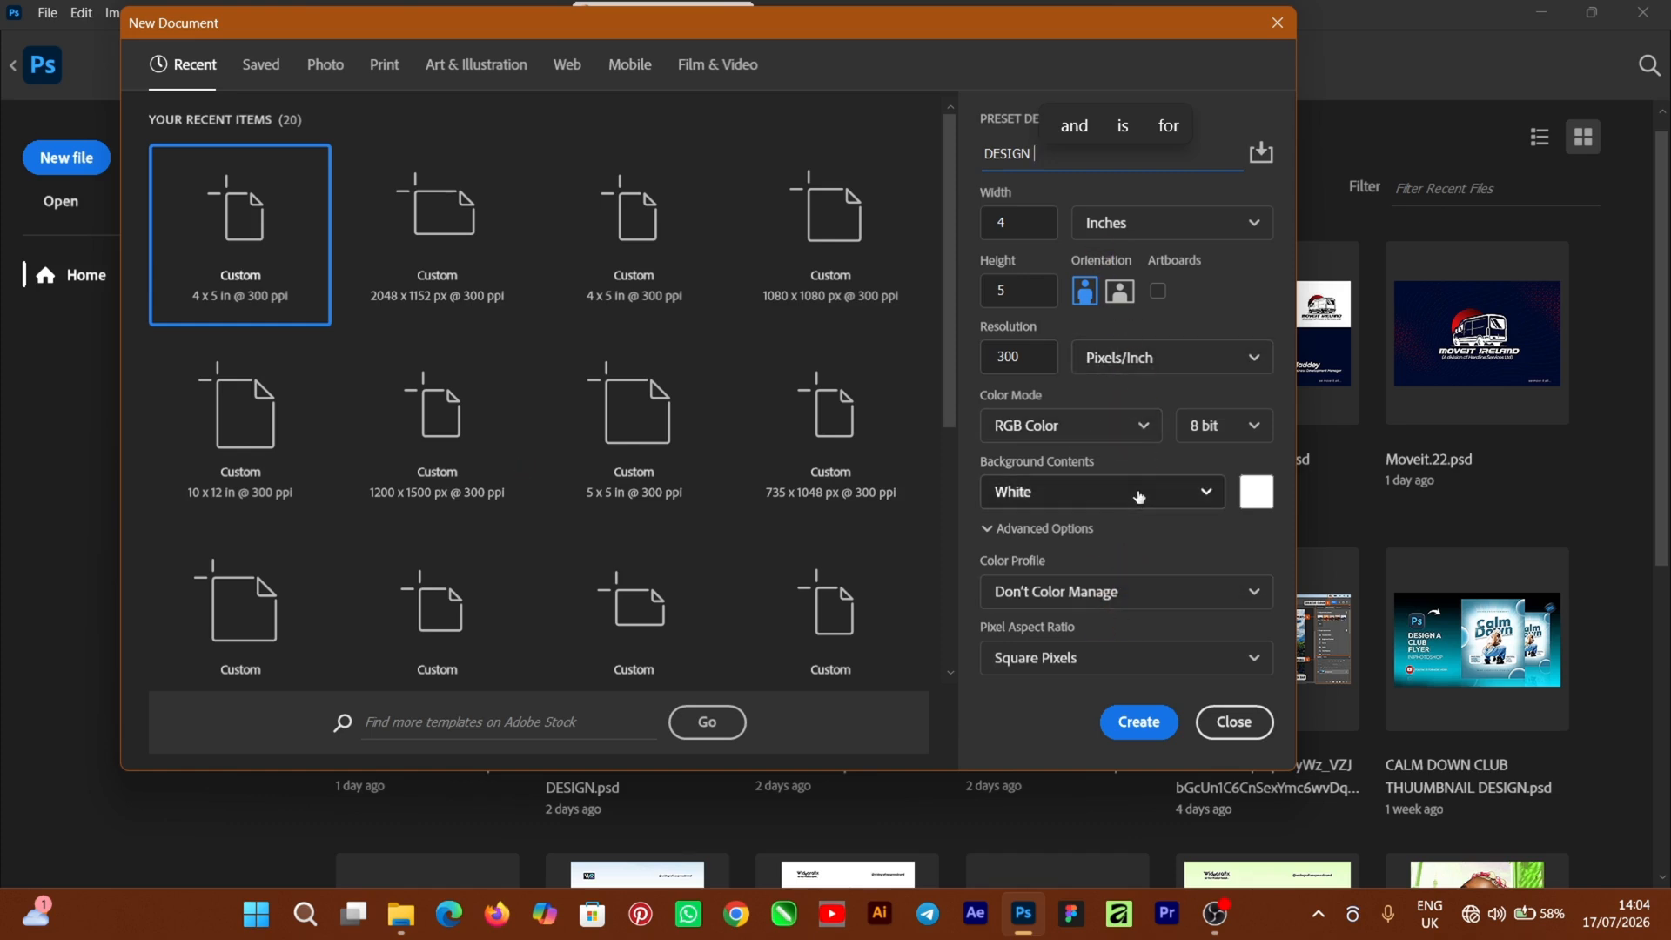
left_click(1139, 721)
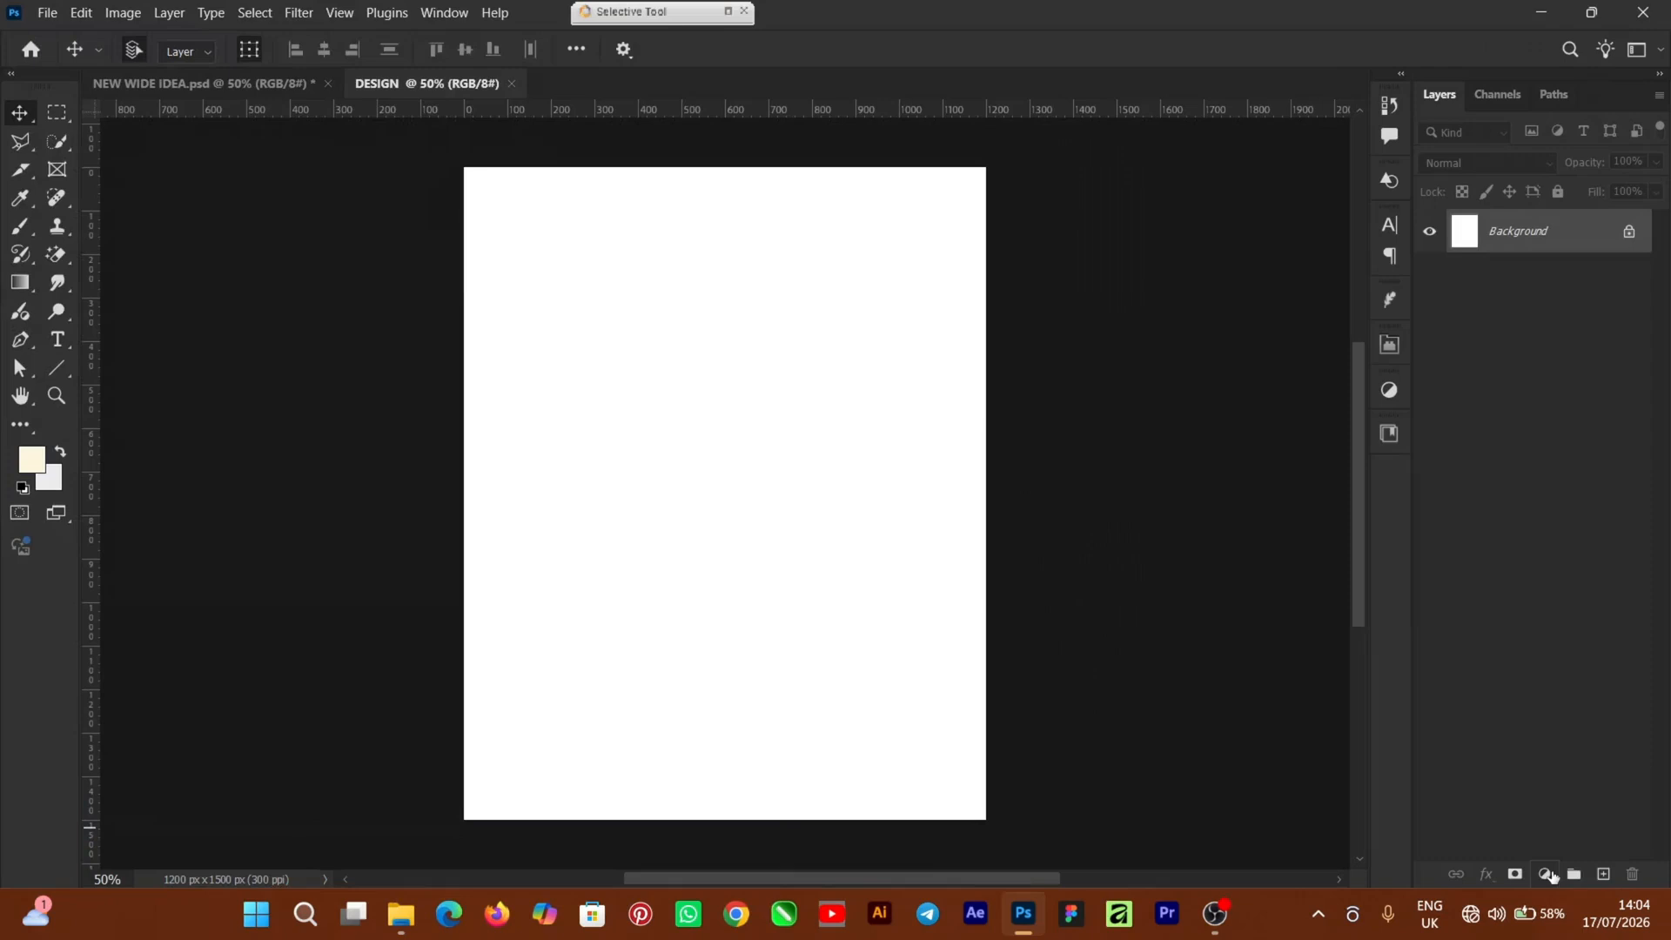
Add a Solid Color fill layer in cream #fcf5db above the Background
left_click(1546, 874)
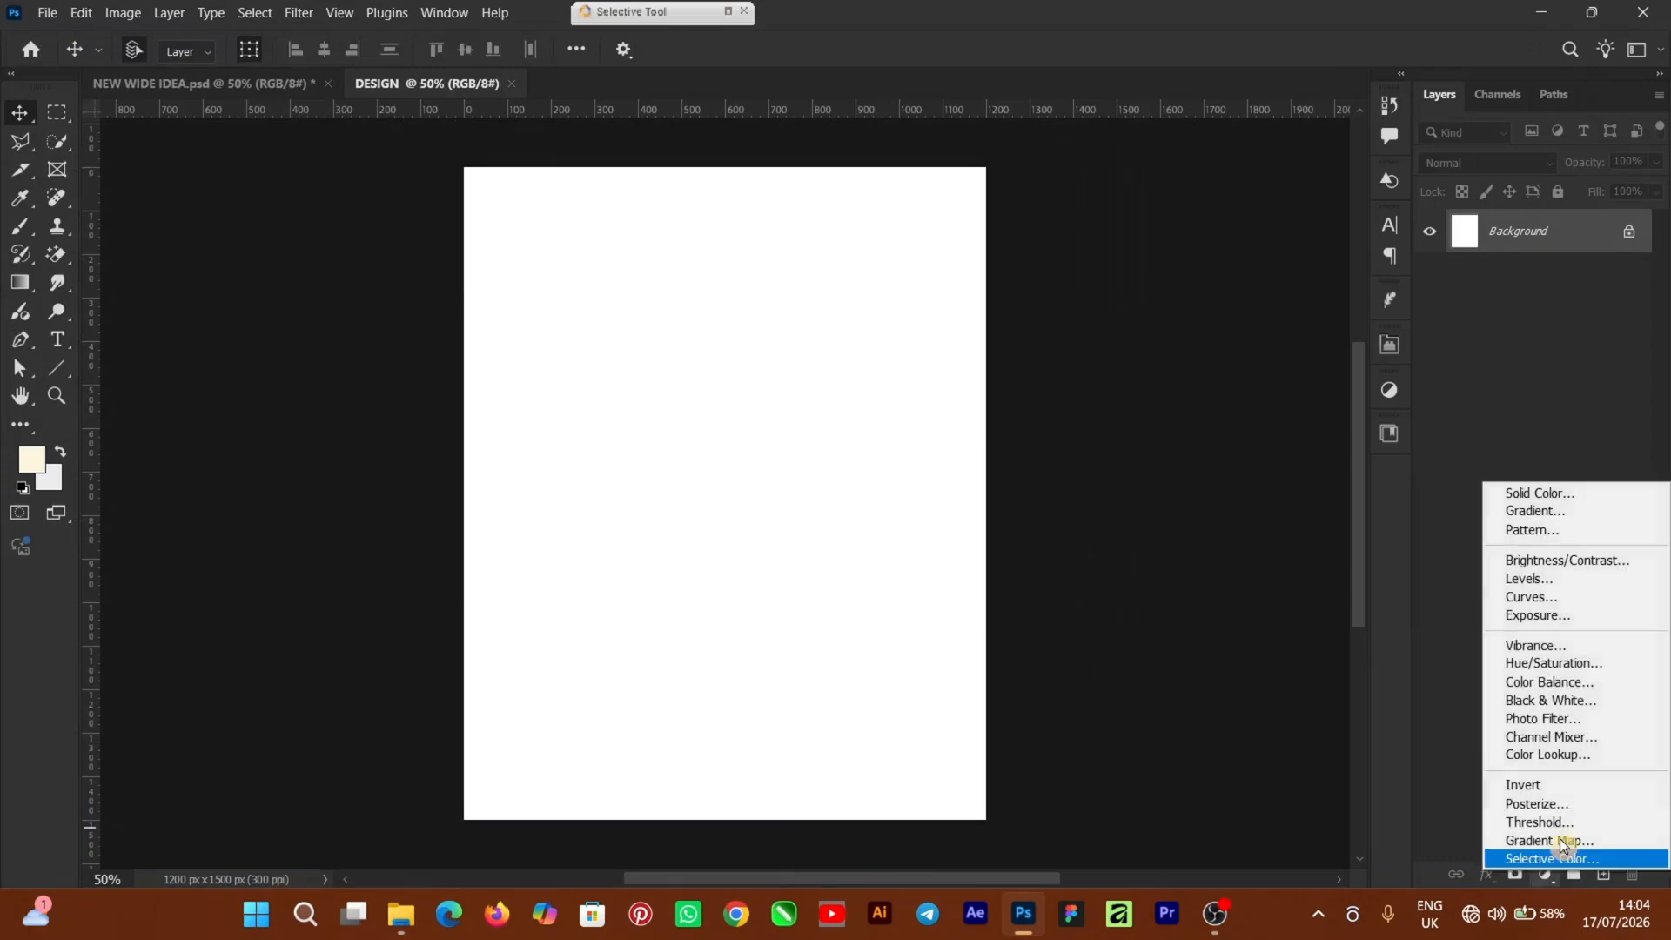
left_click(1557, 500)
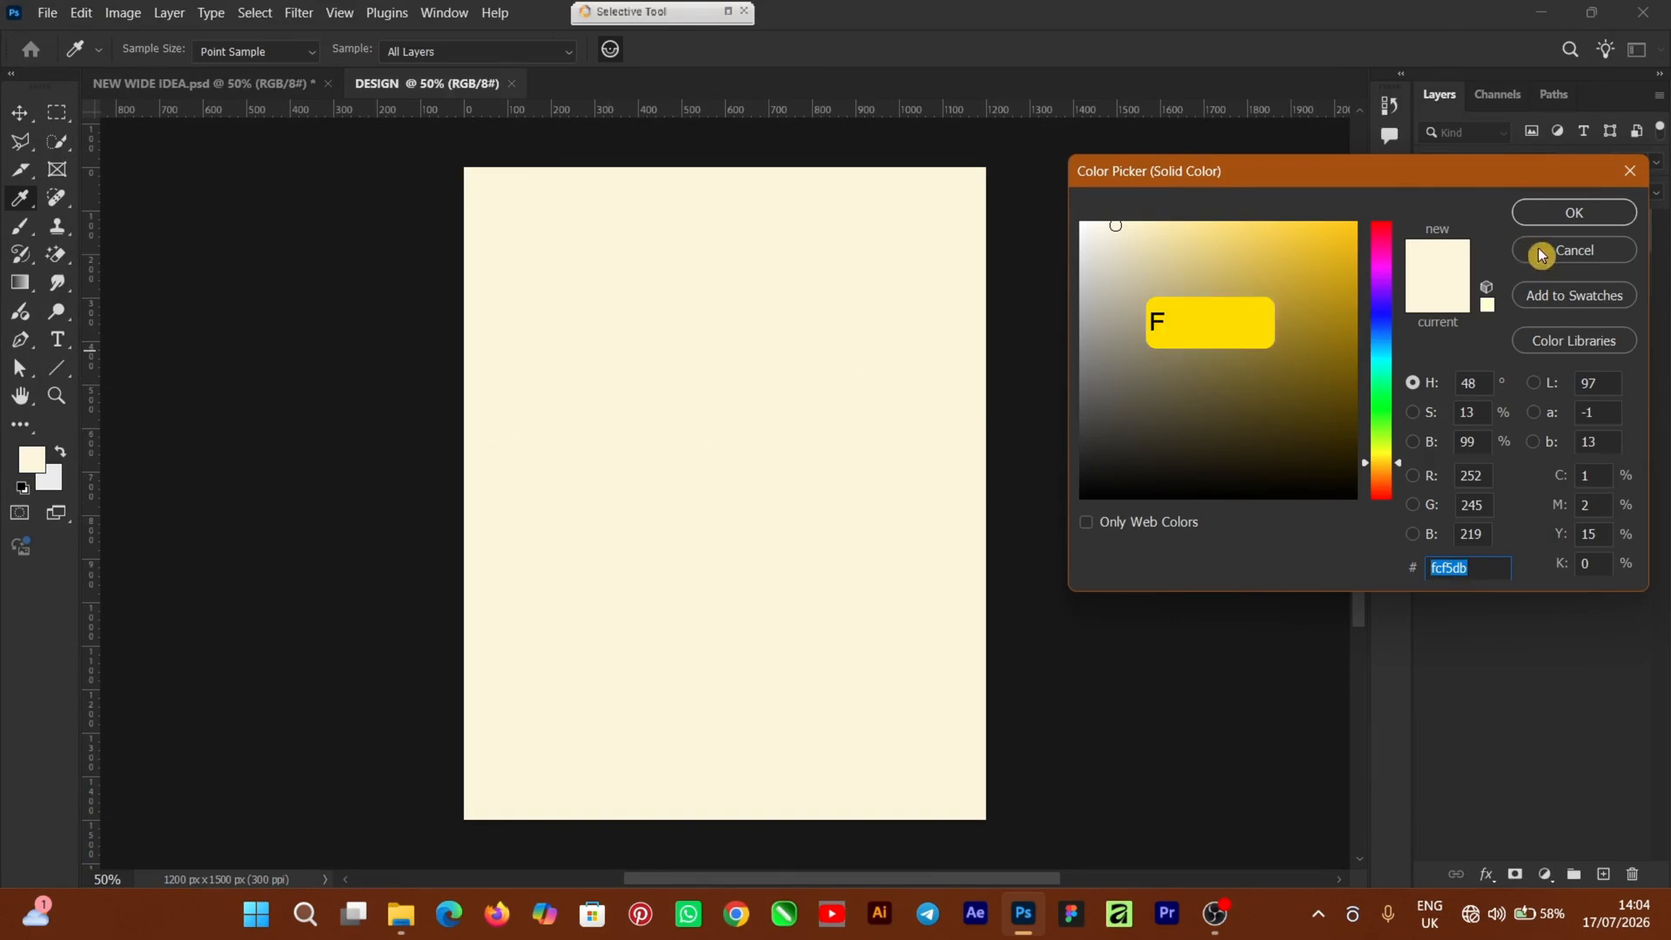
left_click(1572, 217)
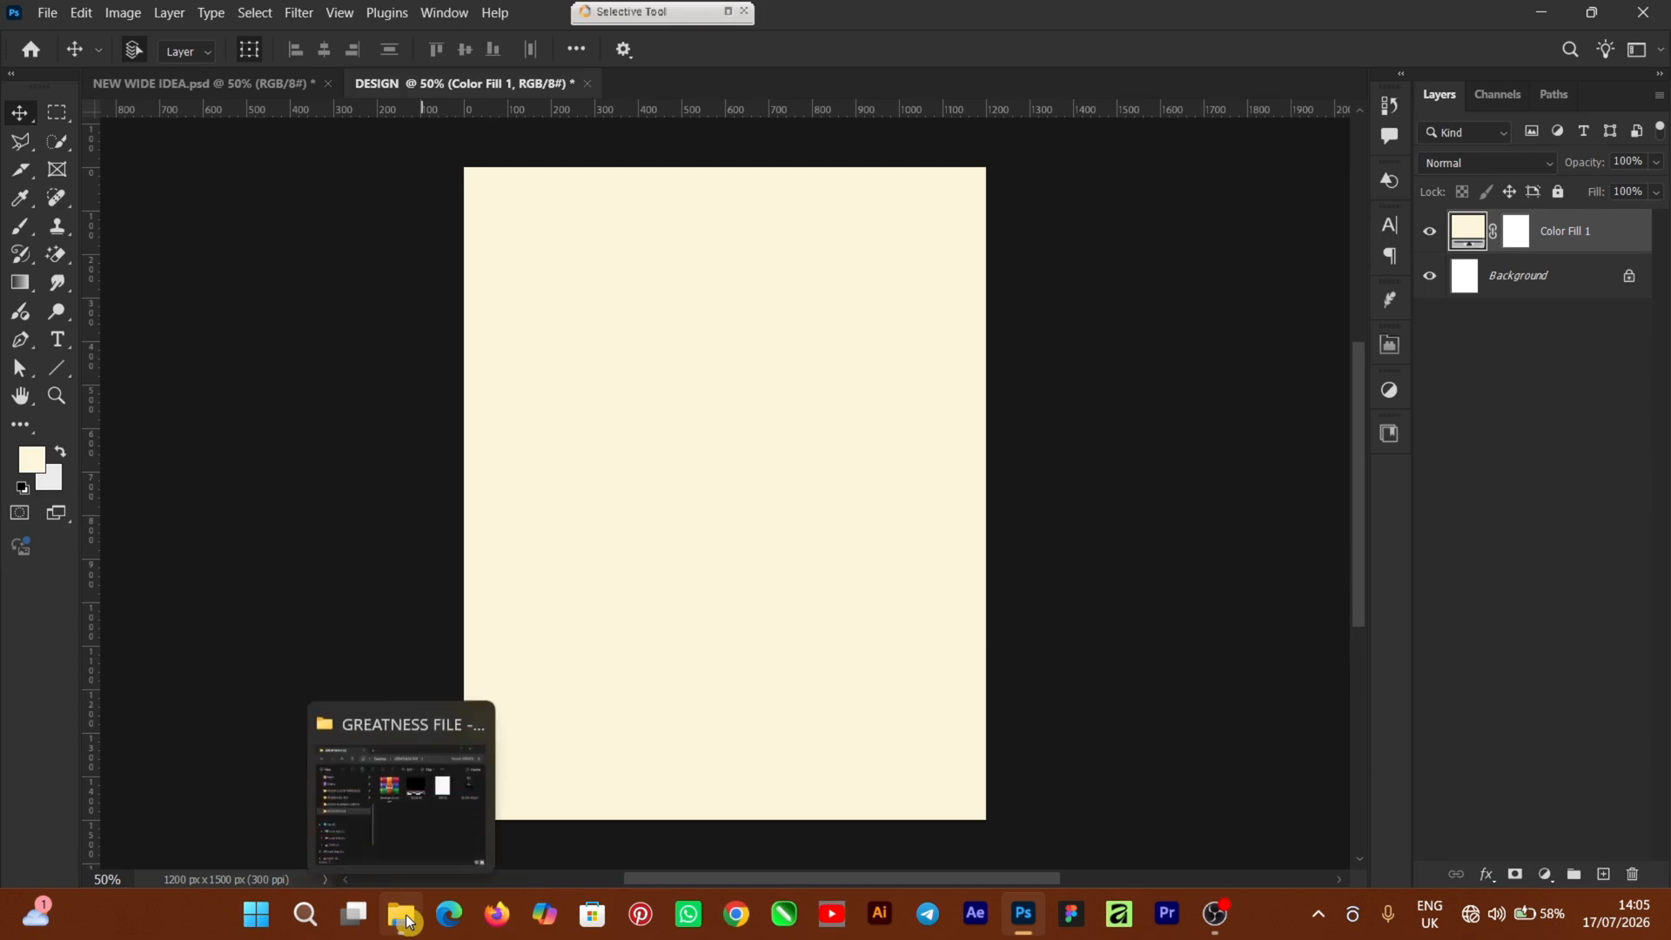
Place the LINE BG grid image from the GREATNESS FILE folder onto the poster
left_click(409, 921)
left_click_drag(961, 367, 1212, 542)
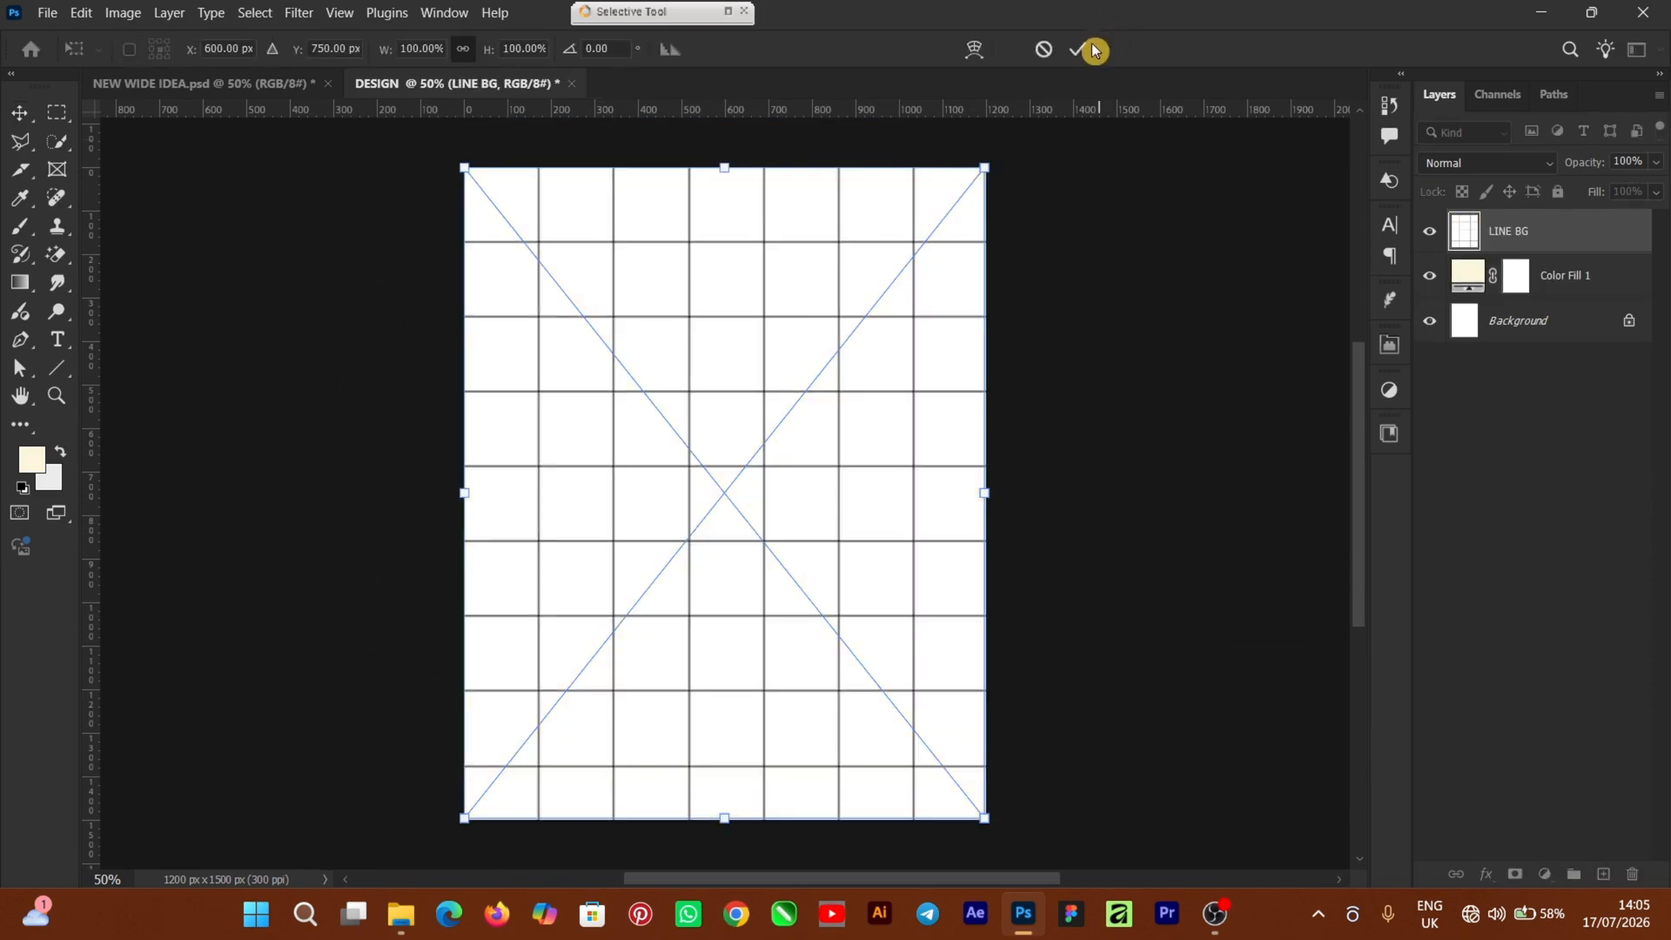
left_click(1088, 54)
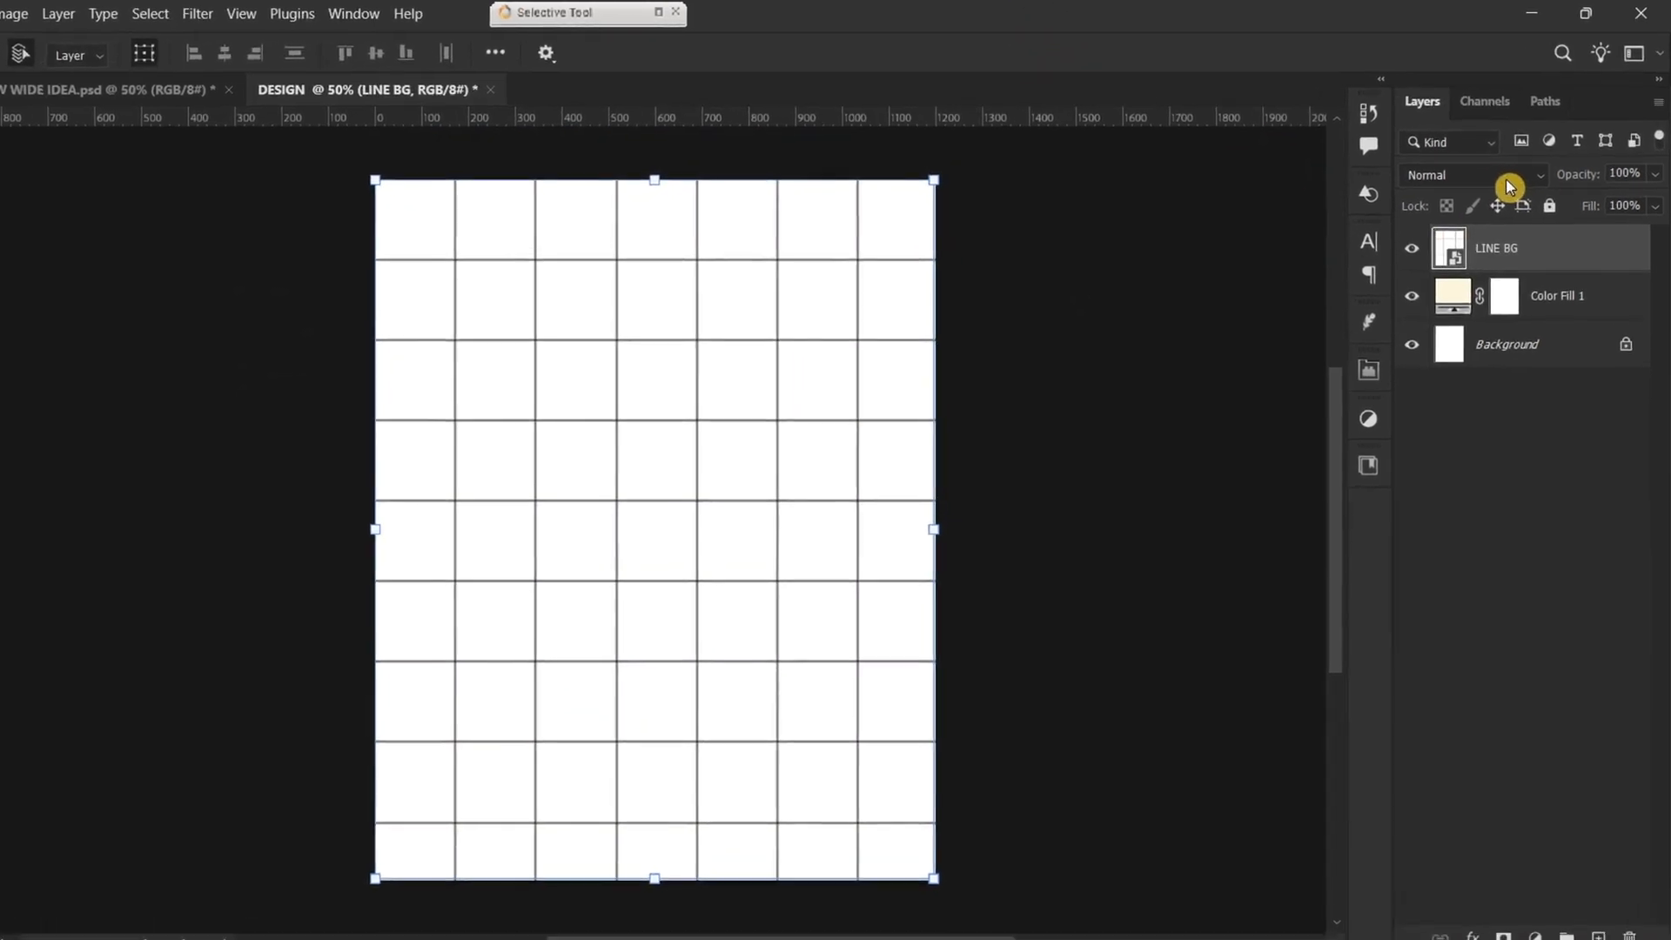
Set the LINE BG layer to Multiply at 9% opacity for faint grid lines
left_click(1509, 181)
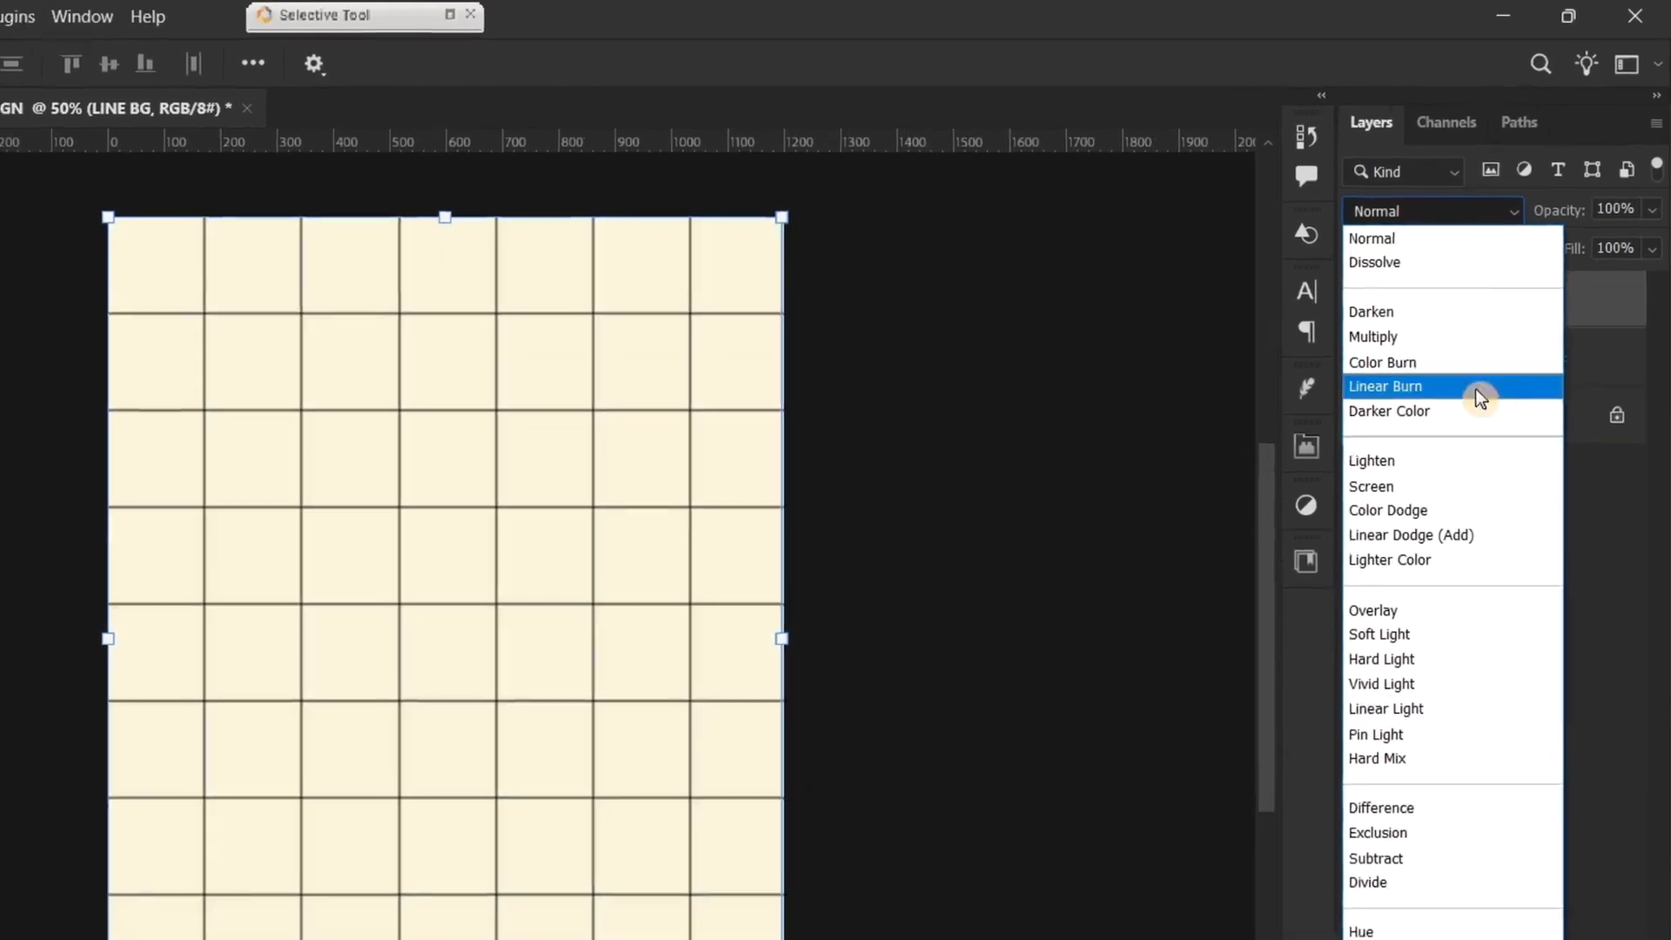
left_click(1435, 355)
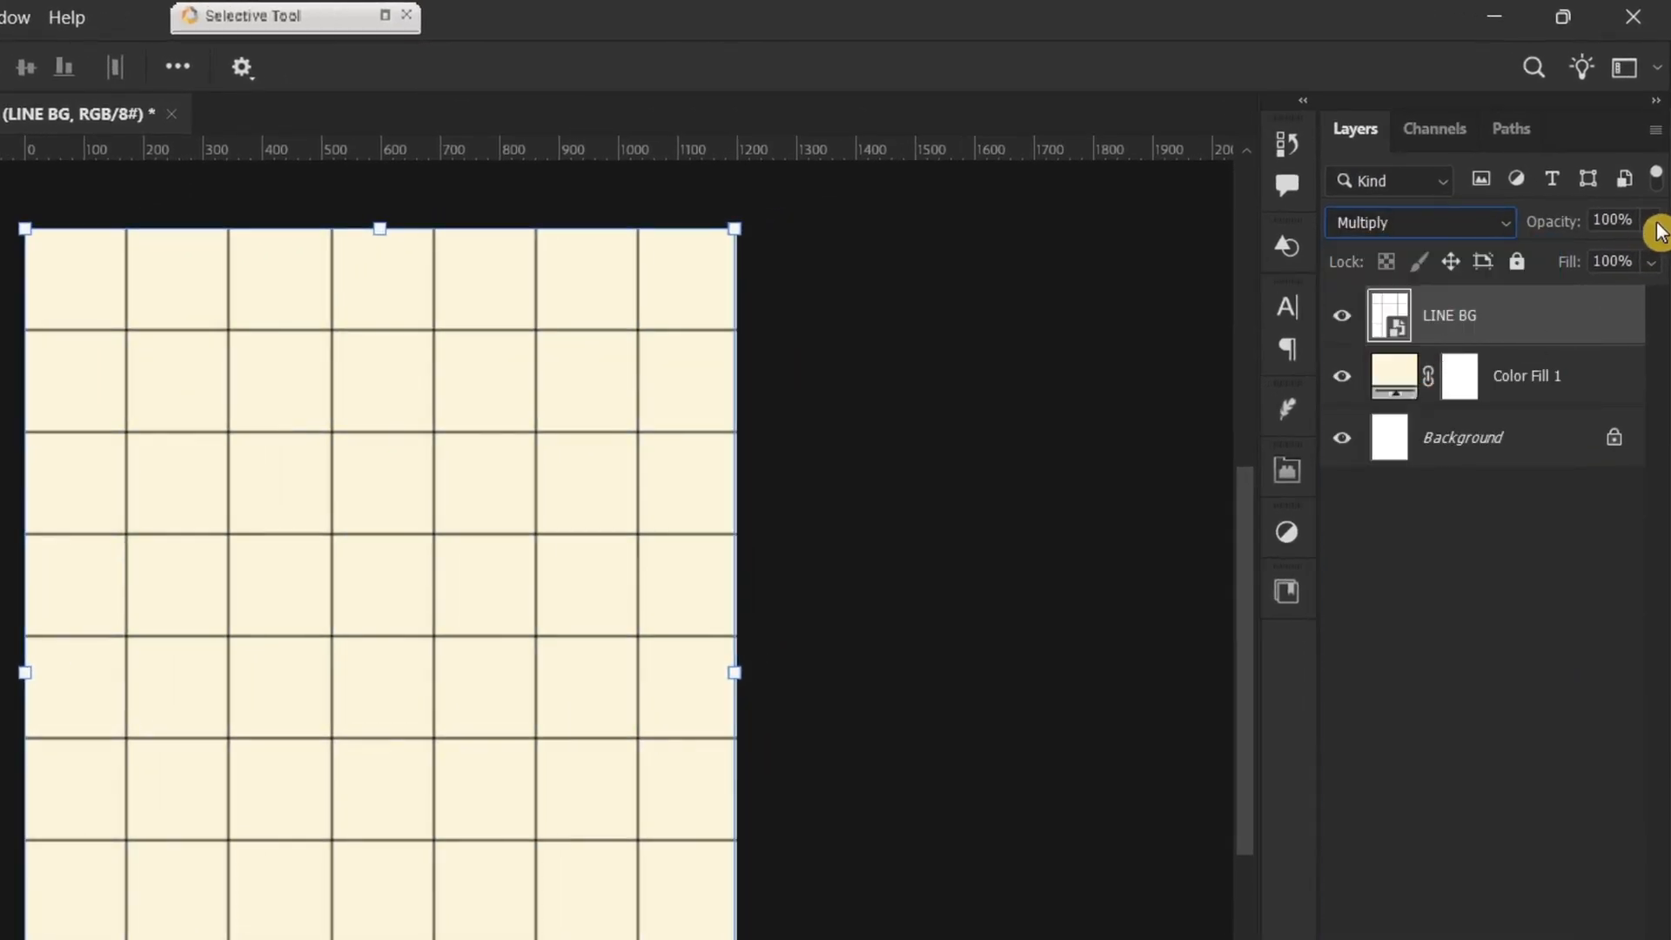
left_click_drag(1647, 235, 1529, 294)
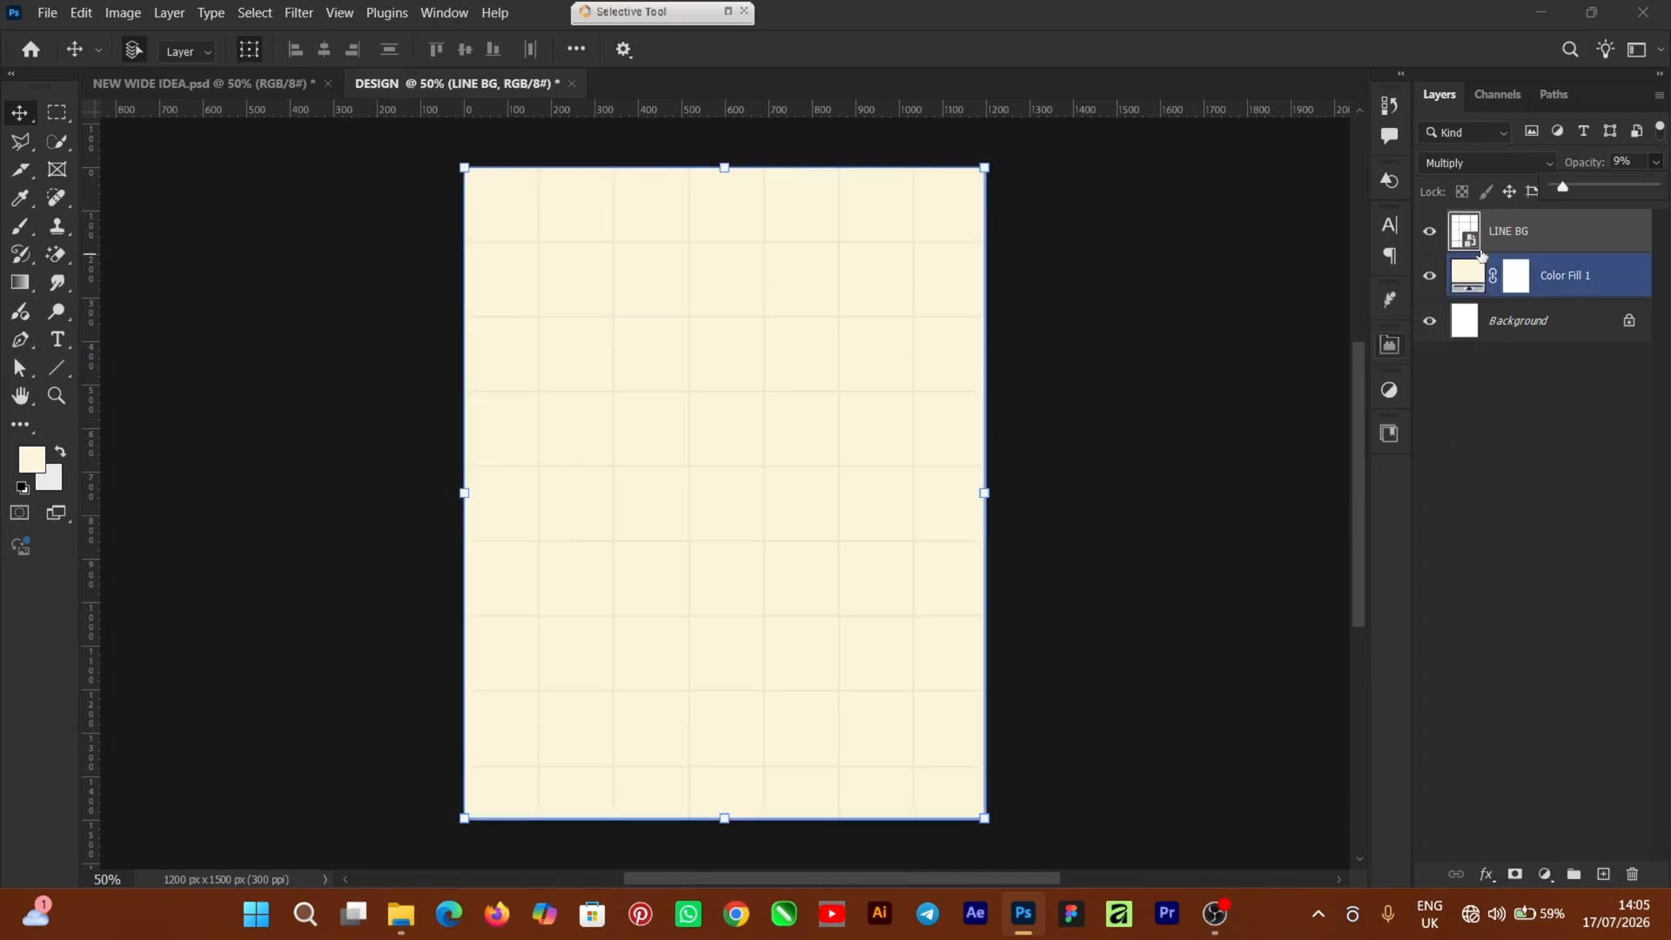
left_click(1165, 597)
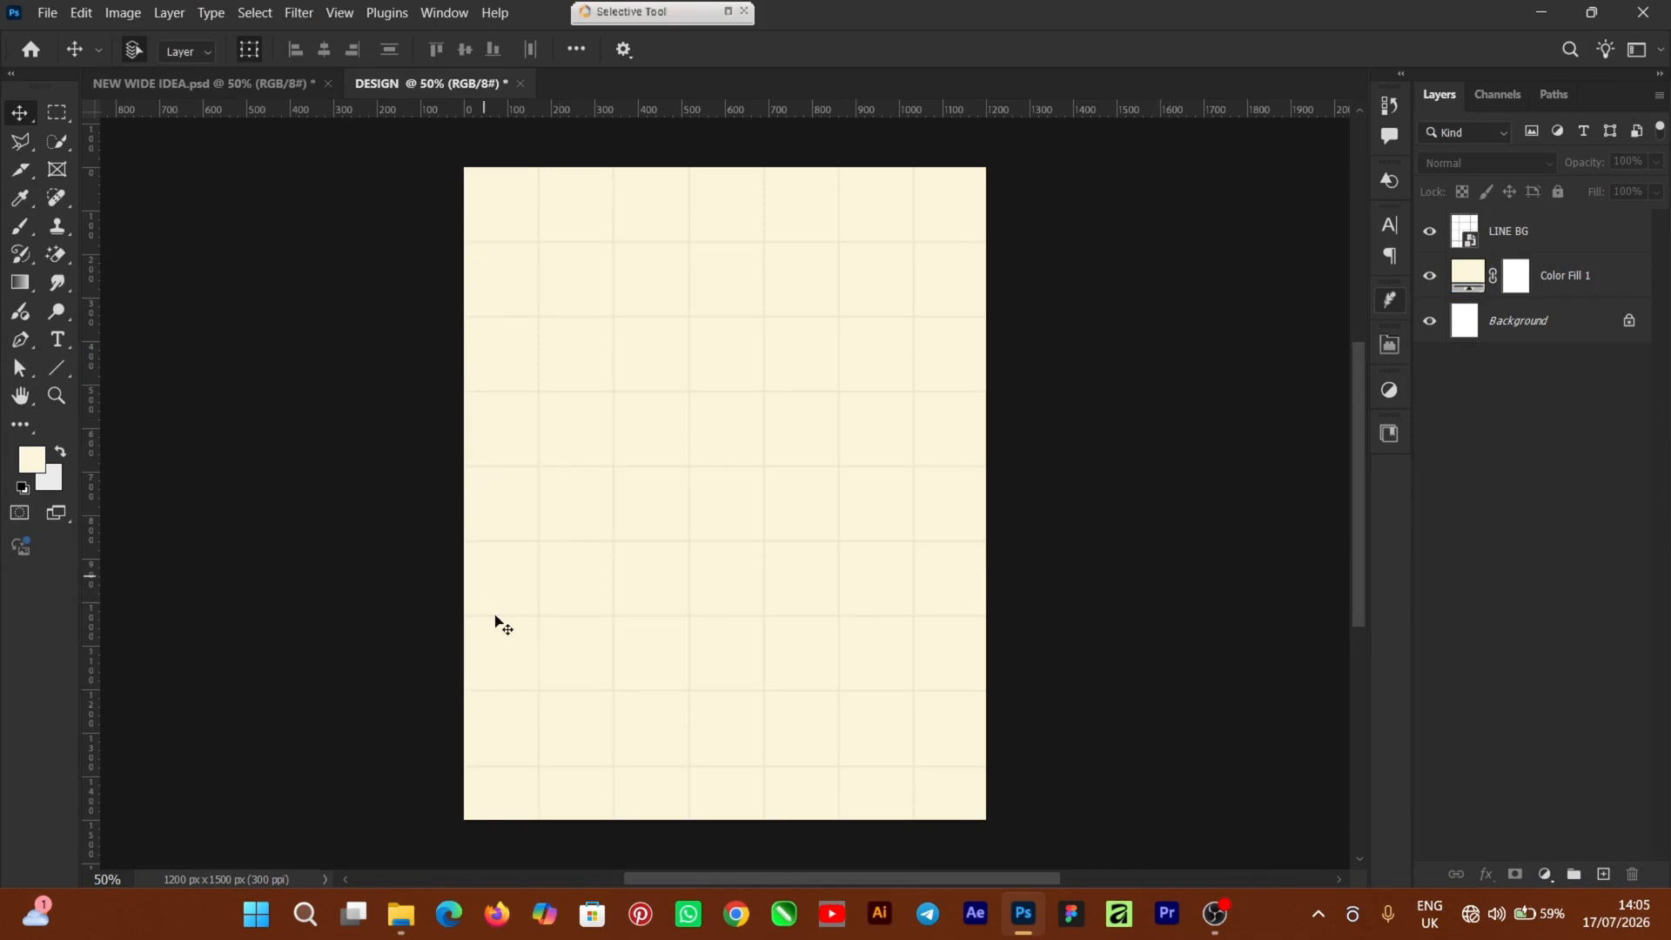
Place FLOOR BG, shift it down to the poster's bottom edge, and add a layer mask
left_click(416, 917)
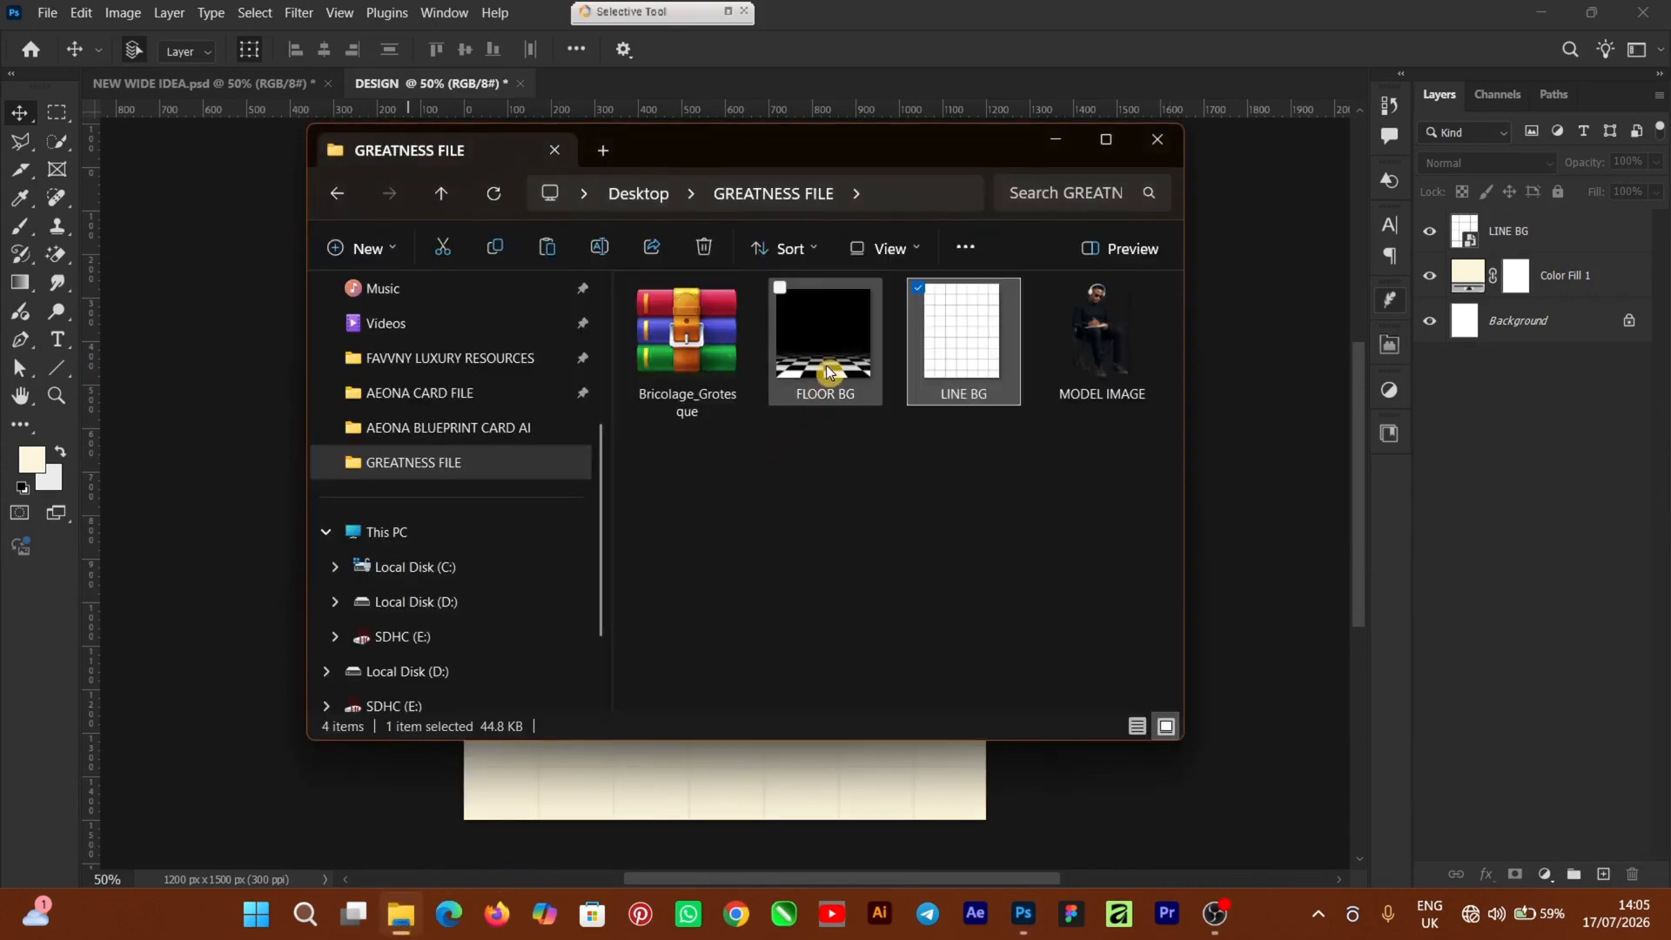
left_click_drag(829, 370, 1292, 669)
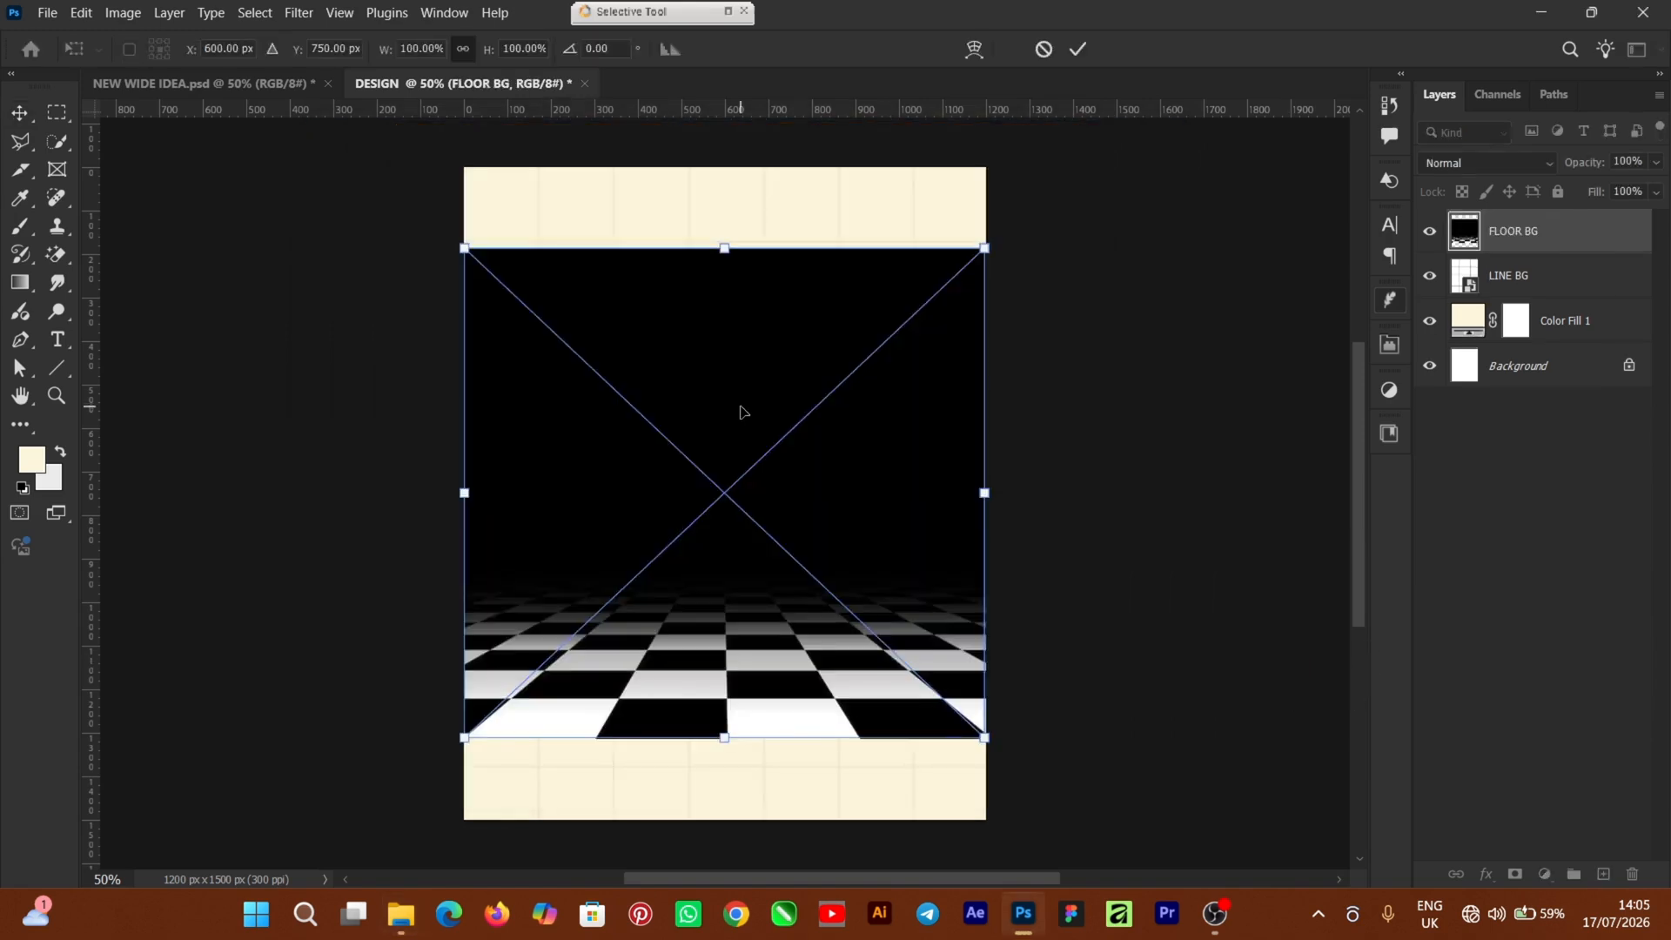
left_click_drag(746, 415, 744, 489)
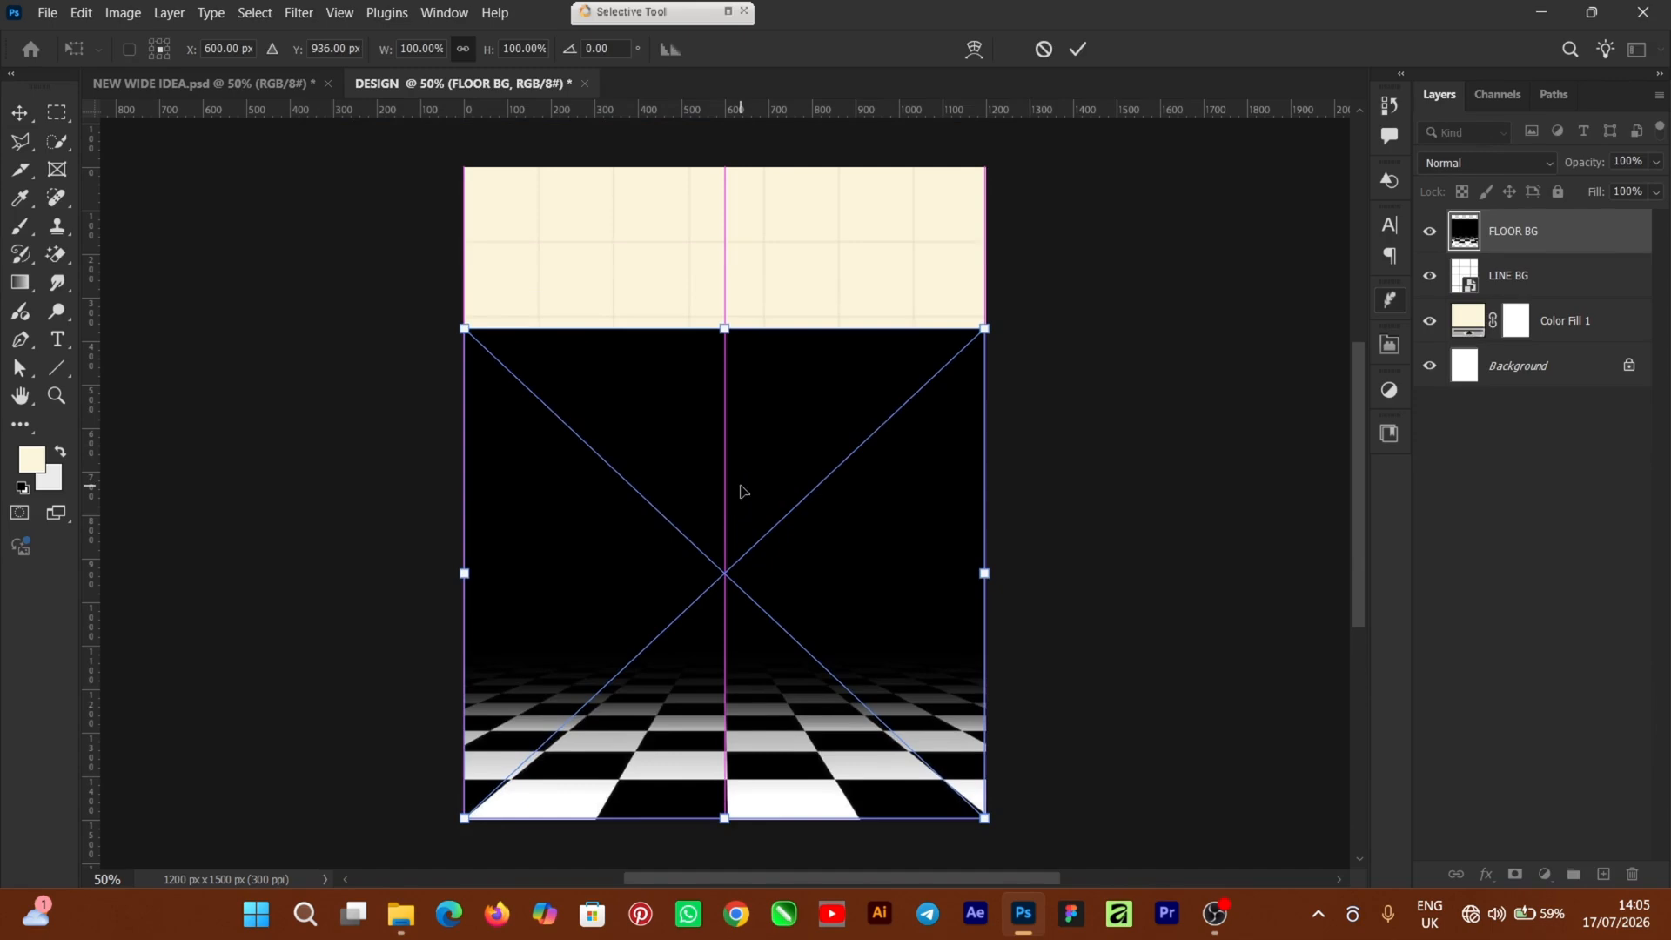
left_click(1079, 51)
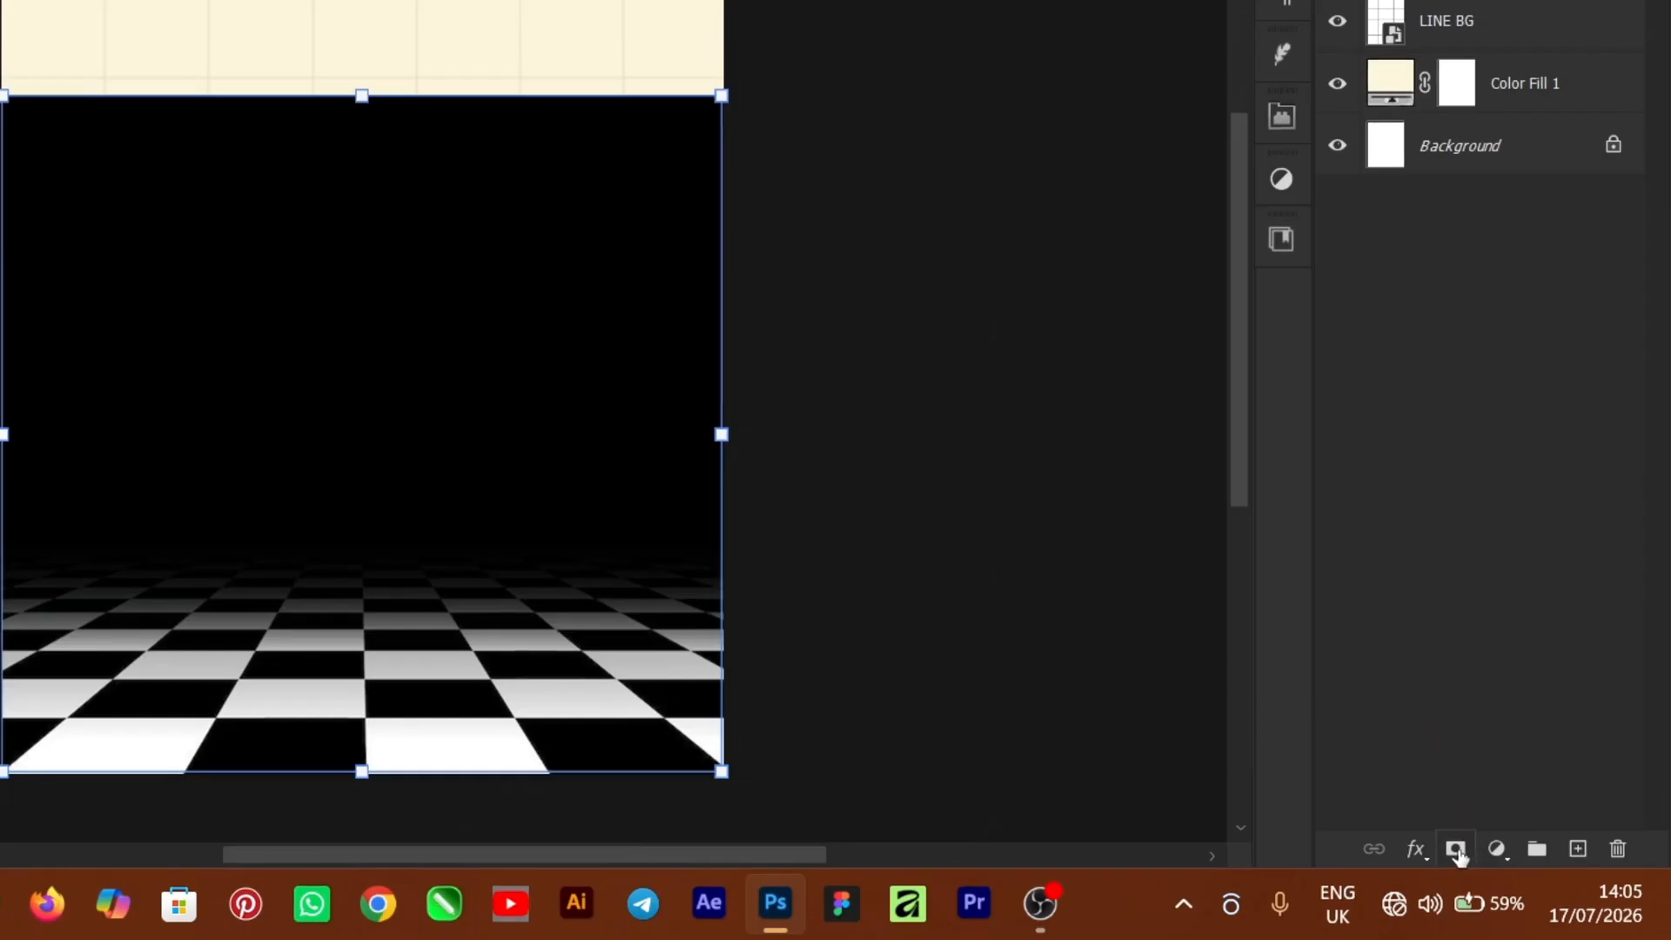
left_click(1458, 852)
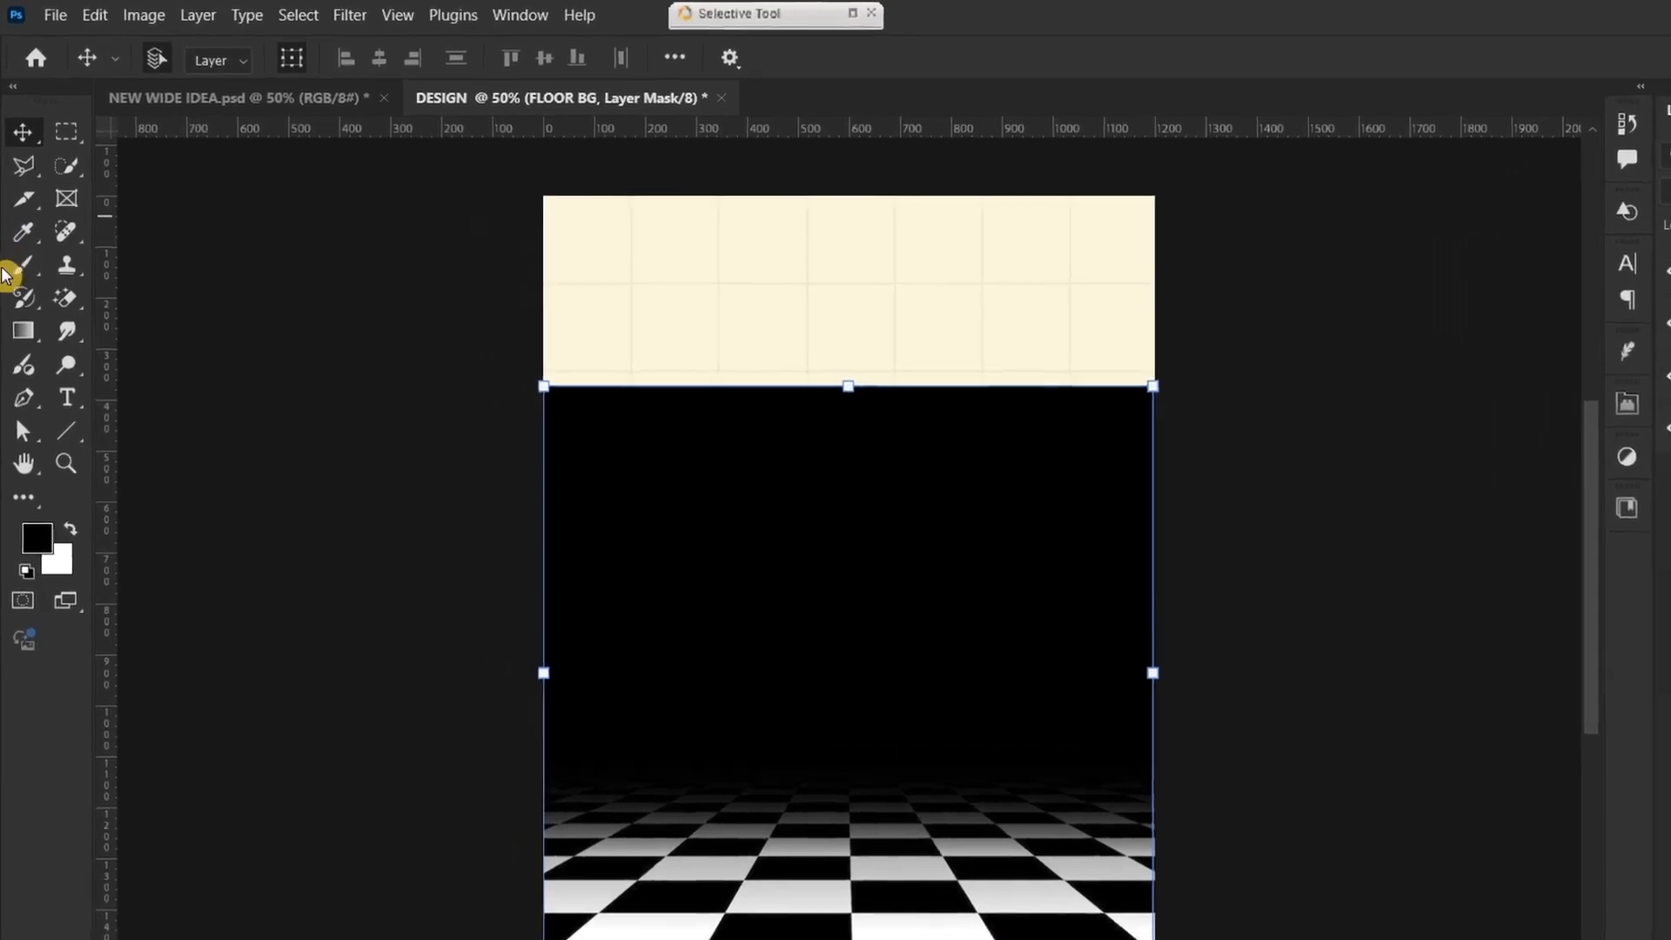
Choose a Soft Round brush from General Brushes and enlarge it to 700 px
left_click(26, 338)
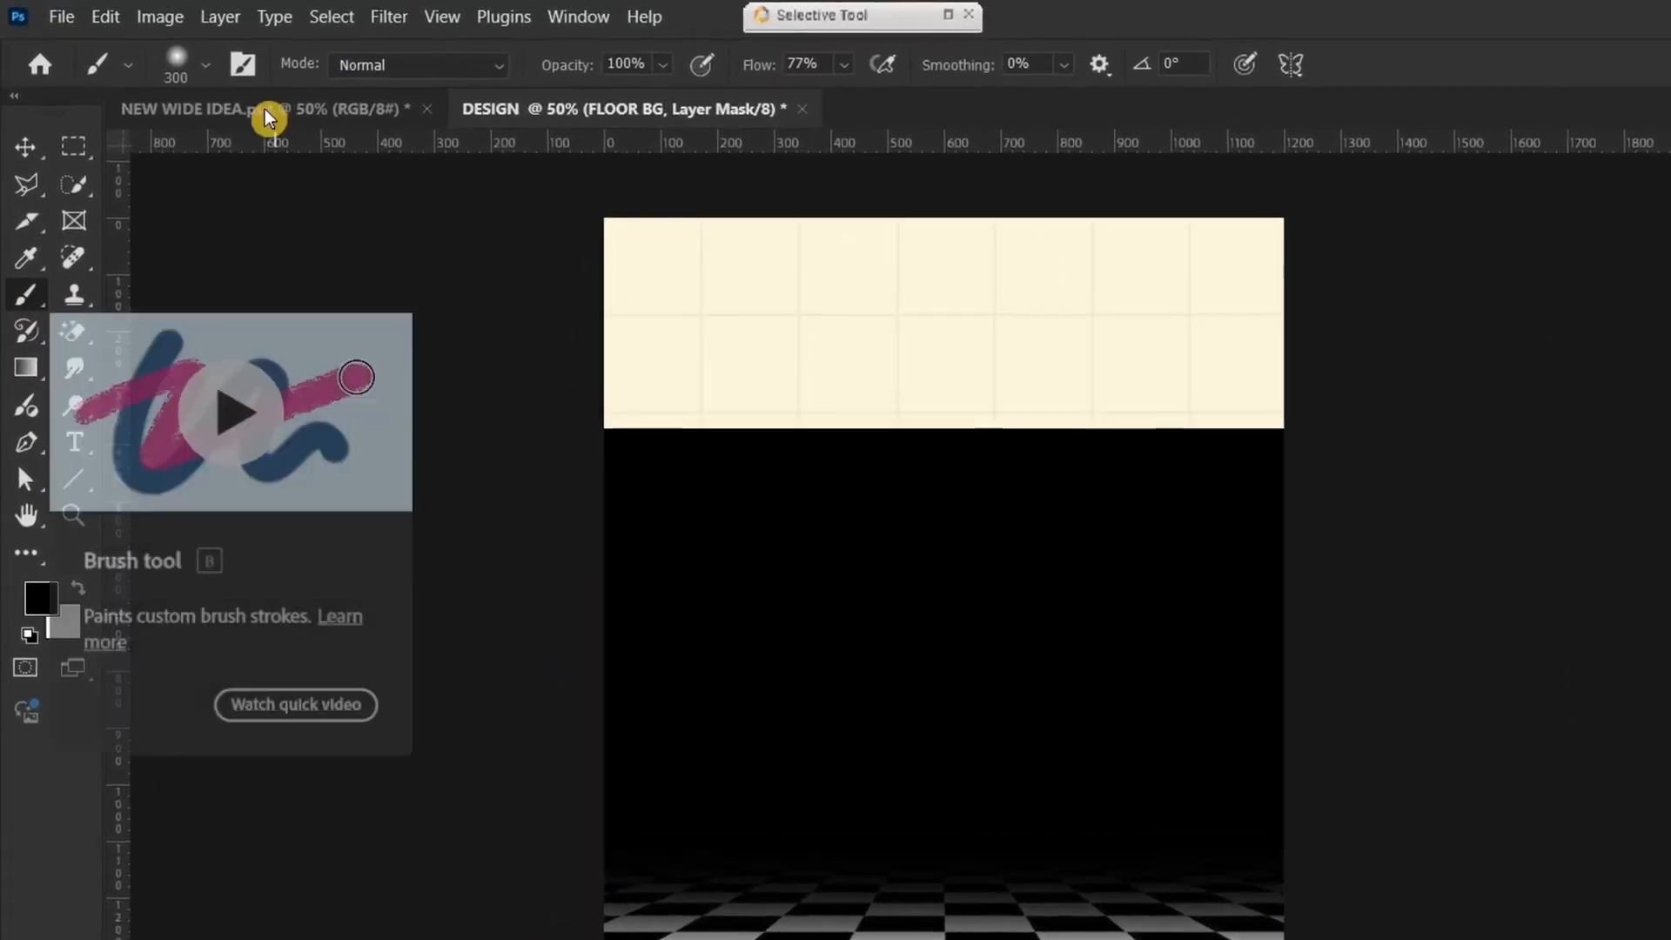
left_click(206, 64)
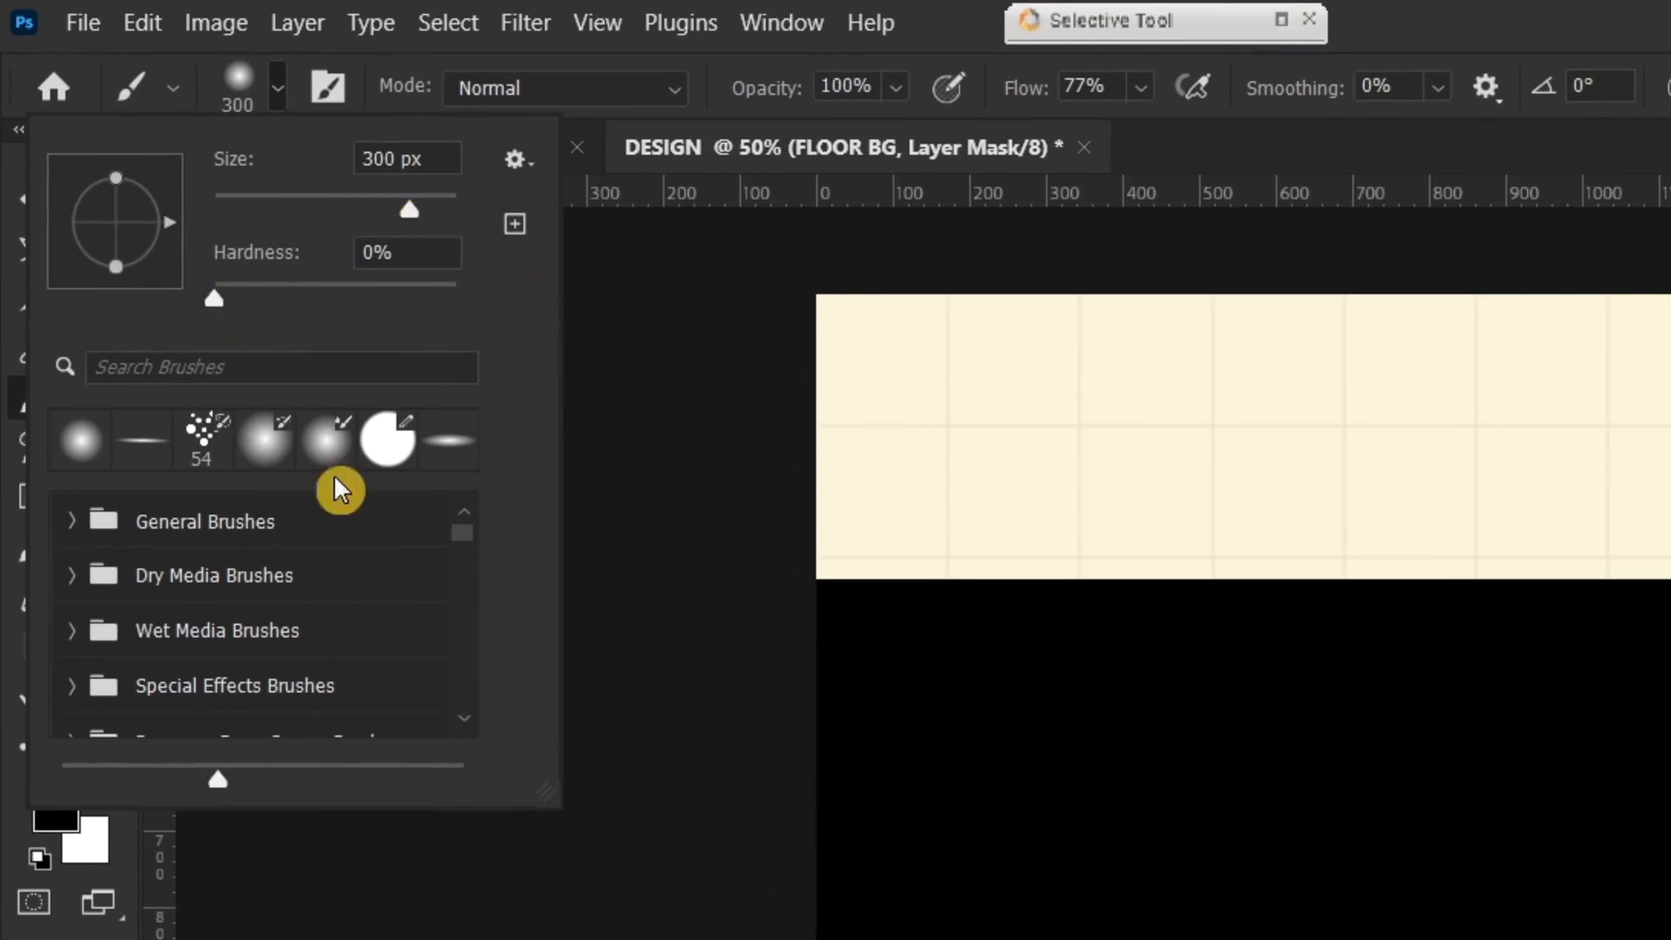
left_click(72, 523)
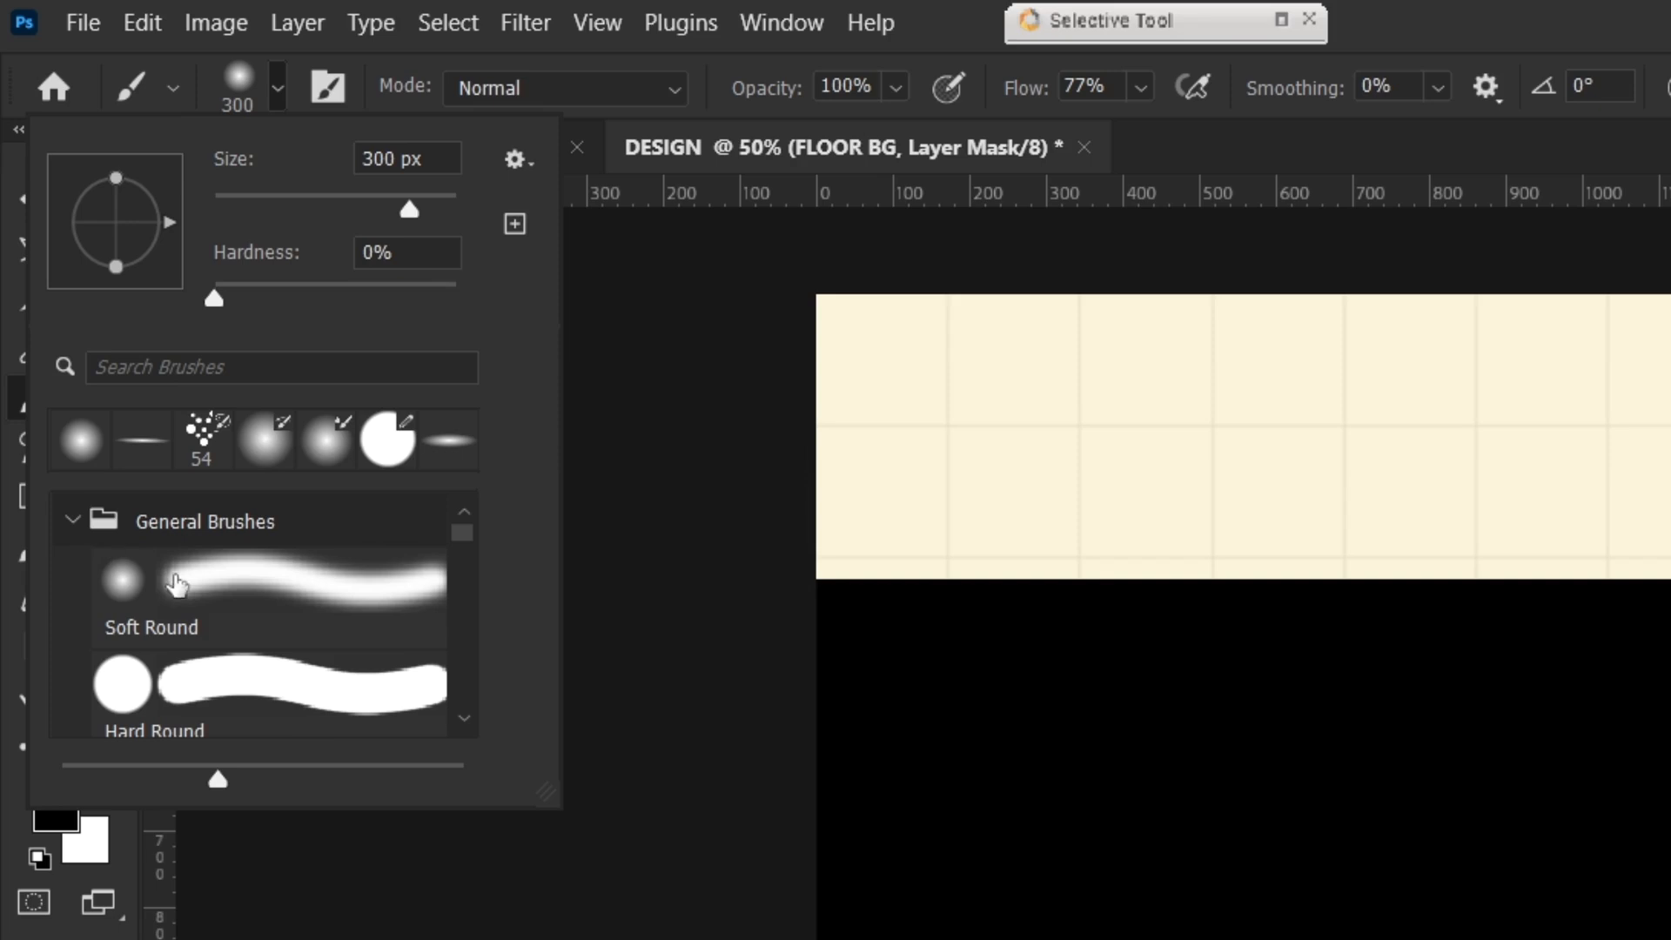
left_click(153, 599)
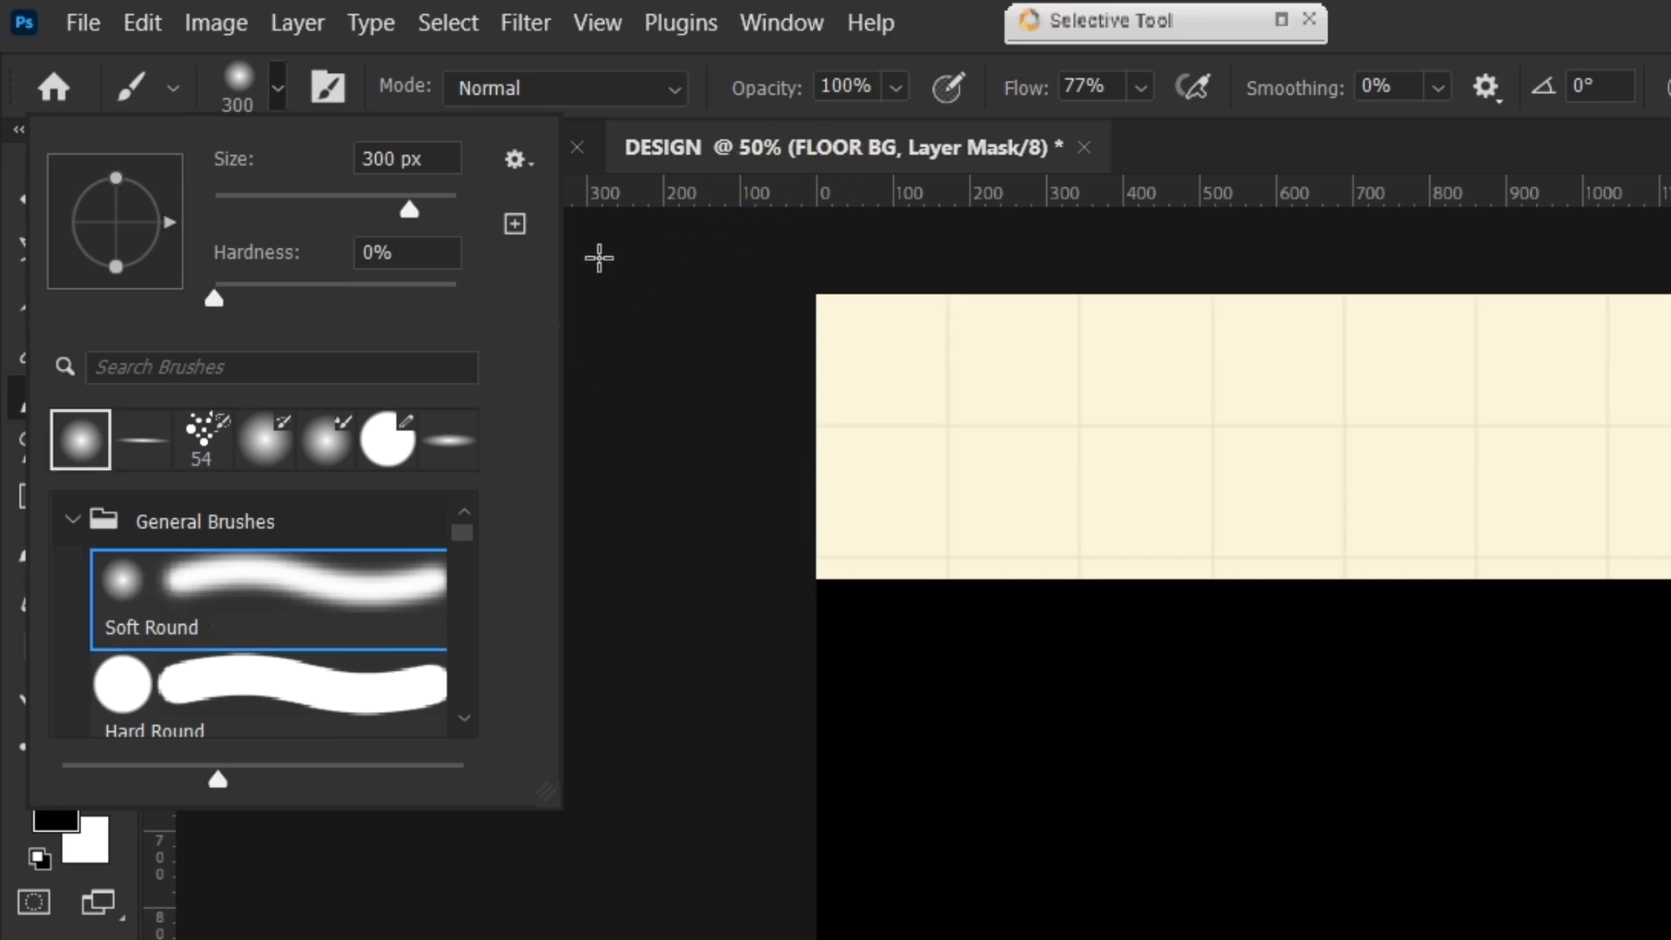
left_click(1460, 30)
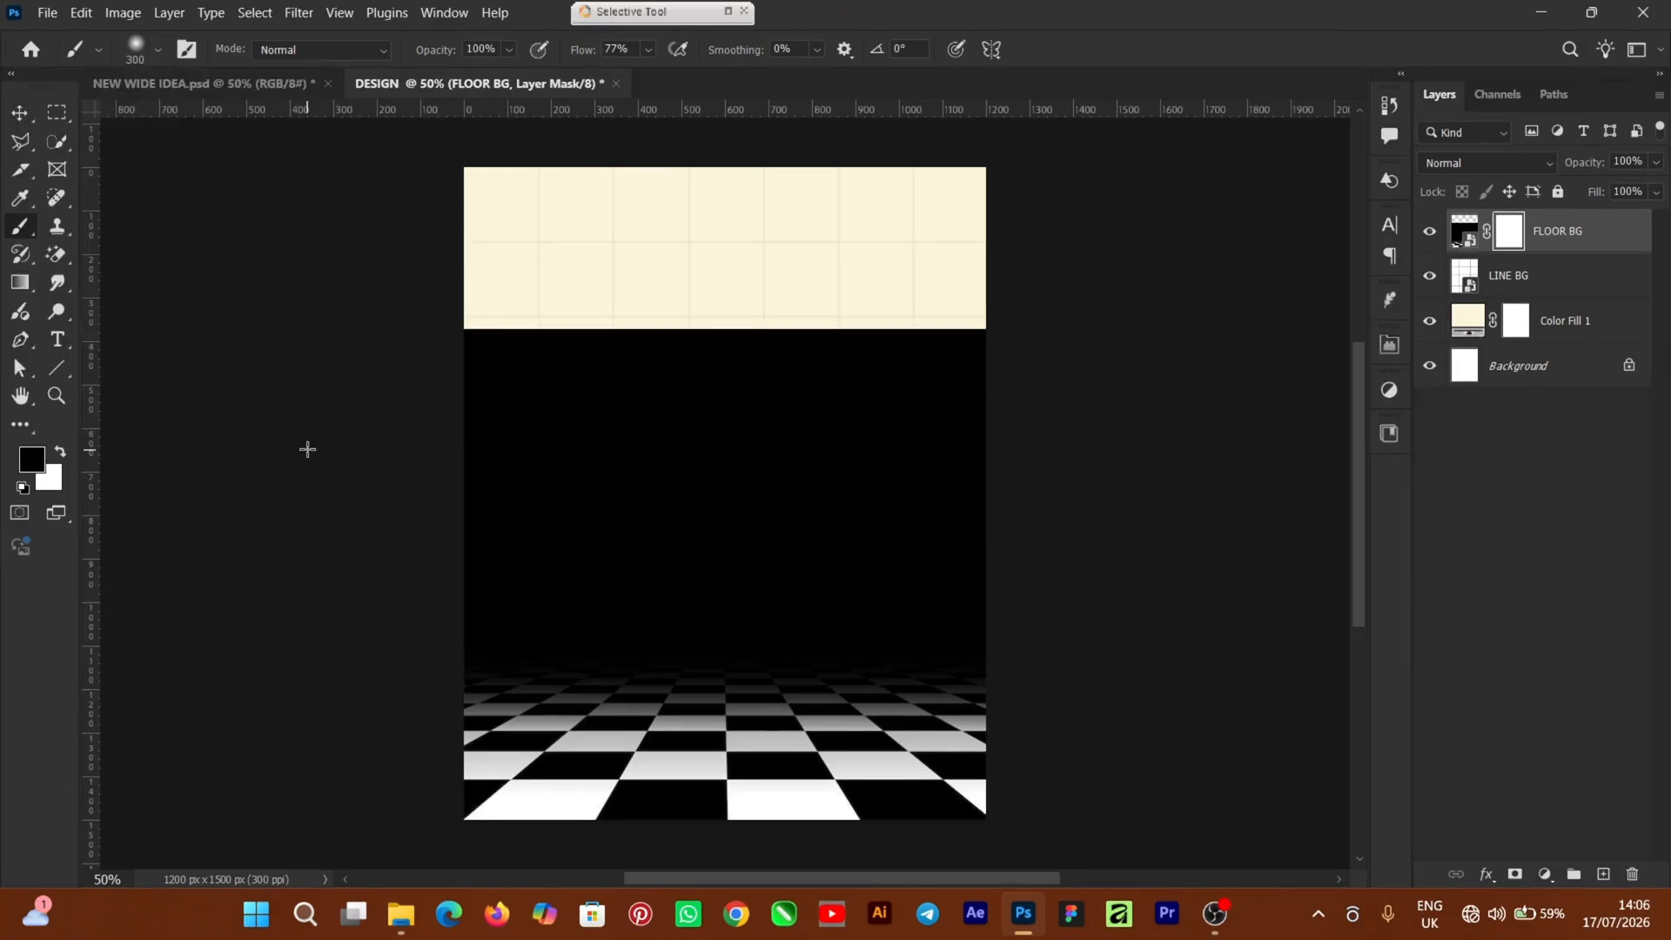
key("Caps_Lock")
key("bracketright")
key("bracketright")
key("bracketright")
key("bracketright")
key("bracketright")
key("bracketright")
key("bracketright")
key("bracketright")
Paint black on the FLOOR BG mask to fade the dark band above the floor
mouse_move(316, 338)
left_mouse_down()
mouse_move(988, 306)
mouse_move(429, 290)
mouse_move(369, 338)
mouse_move(812, 397)
mouse_move(1031, 406)
mouse_move(435, 413)
mouse_move(394, 428)
mouse_move(834, 450)
mouse_move(427, 508)
mouse_move(1020, 540)
mouse_move(765, 485)
left_mouse_up()
key("bracketleft")
key("bracketleft")
key("bracketleft")
key("bracketleft")
key("bracketleft")
key("bracketleft")
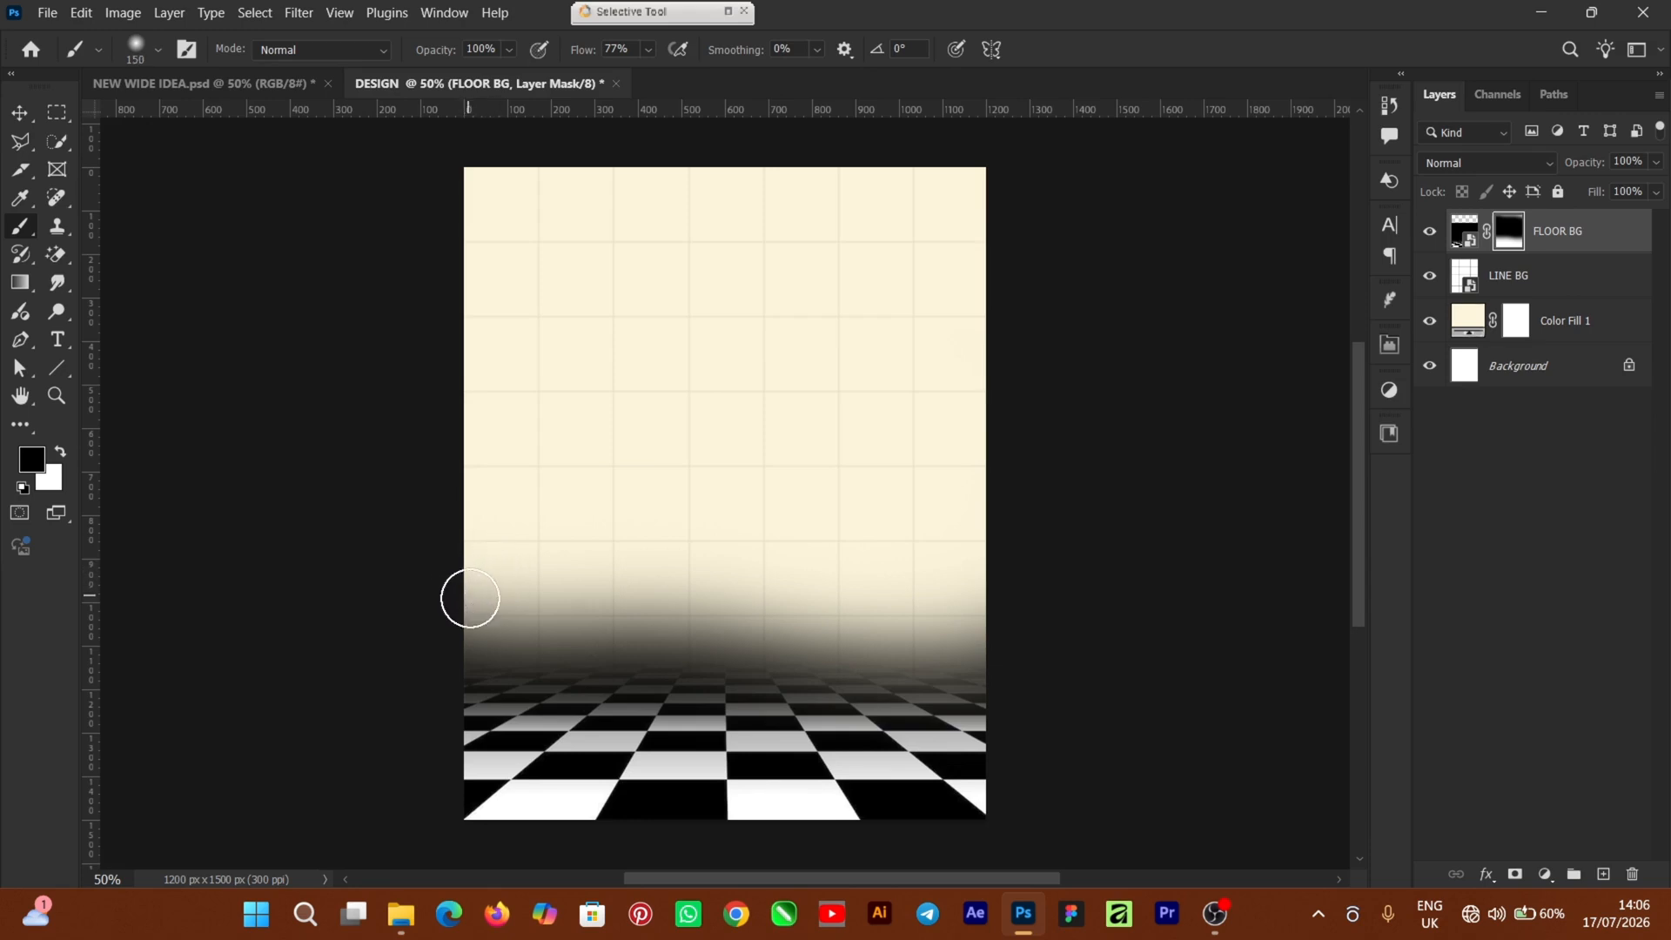
key("bracketright")
mouse_move(470, 598)
left_mouse_down()
mouse_move(811, 617)
mouse_move(429, 619)
mouse_move(1066, 631)
mouse_move(484, 625)
mouse_move(911, 622)
left_mouse_up()
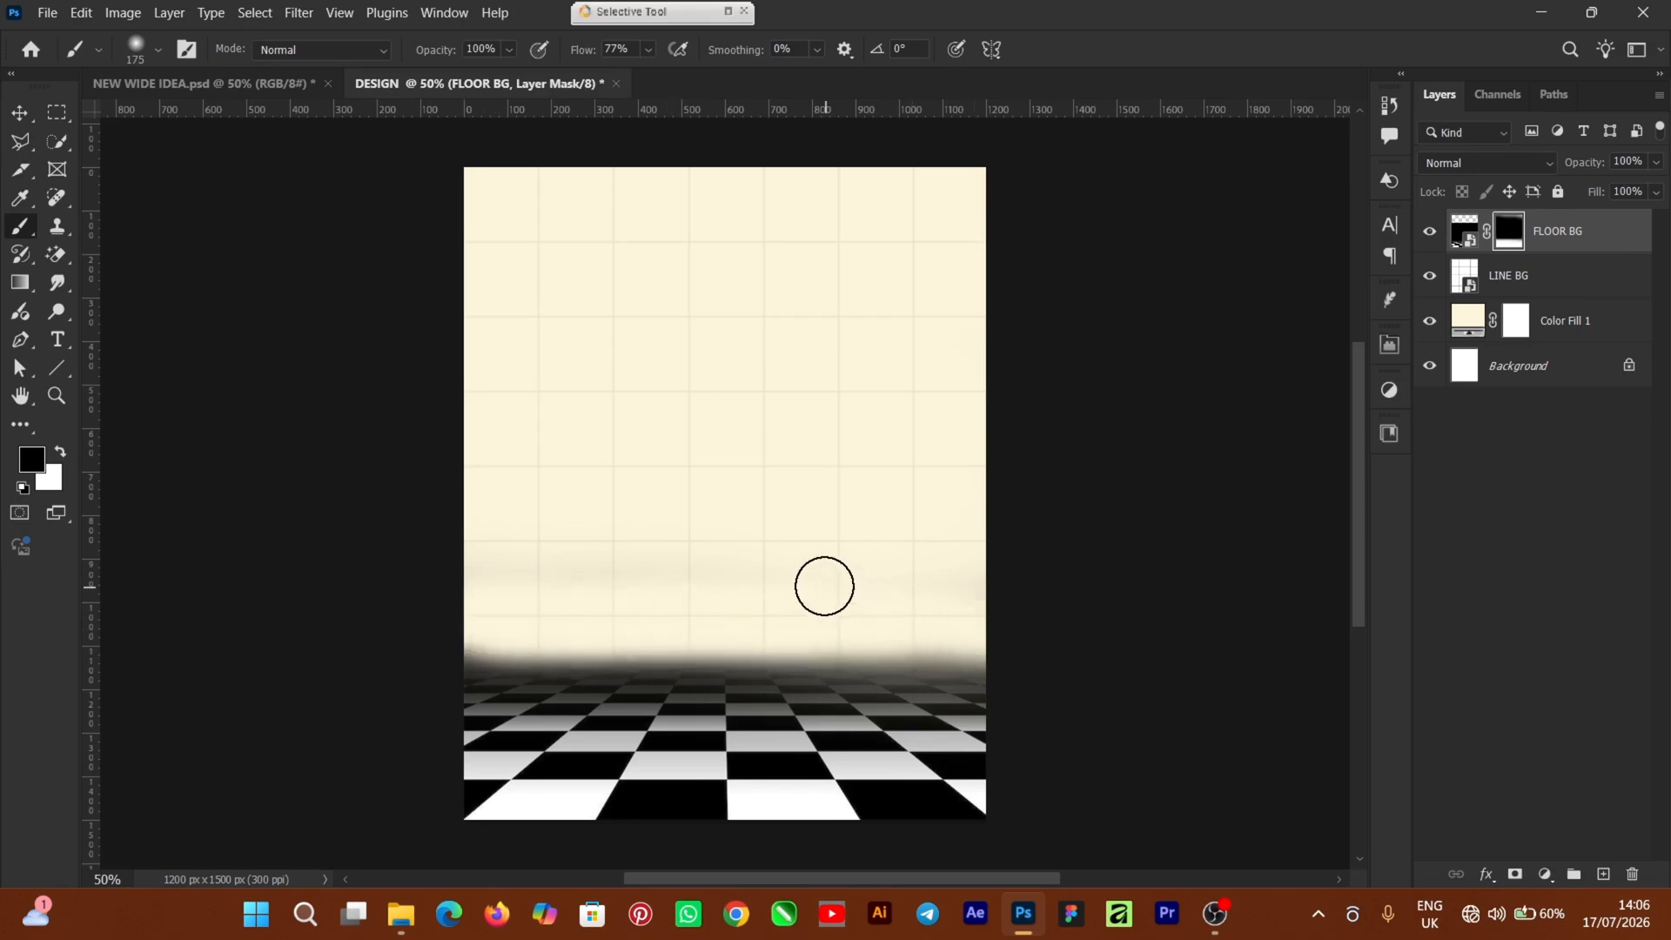
key("bracketright")
key("bracketright")
key("bracketright")
key("bracketright")
mouse_move(462, 578)
left_mouse_down()
mouse_move(1049, 590)
mouse_move(569, 559)
mouse_move(458, 596)
mouse_move(1017, 590)
left_mouse_up()
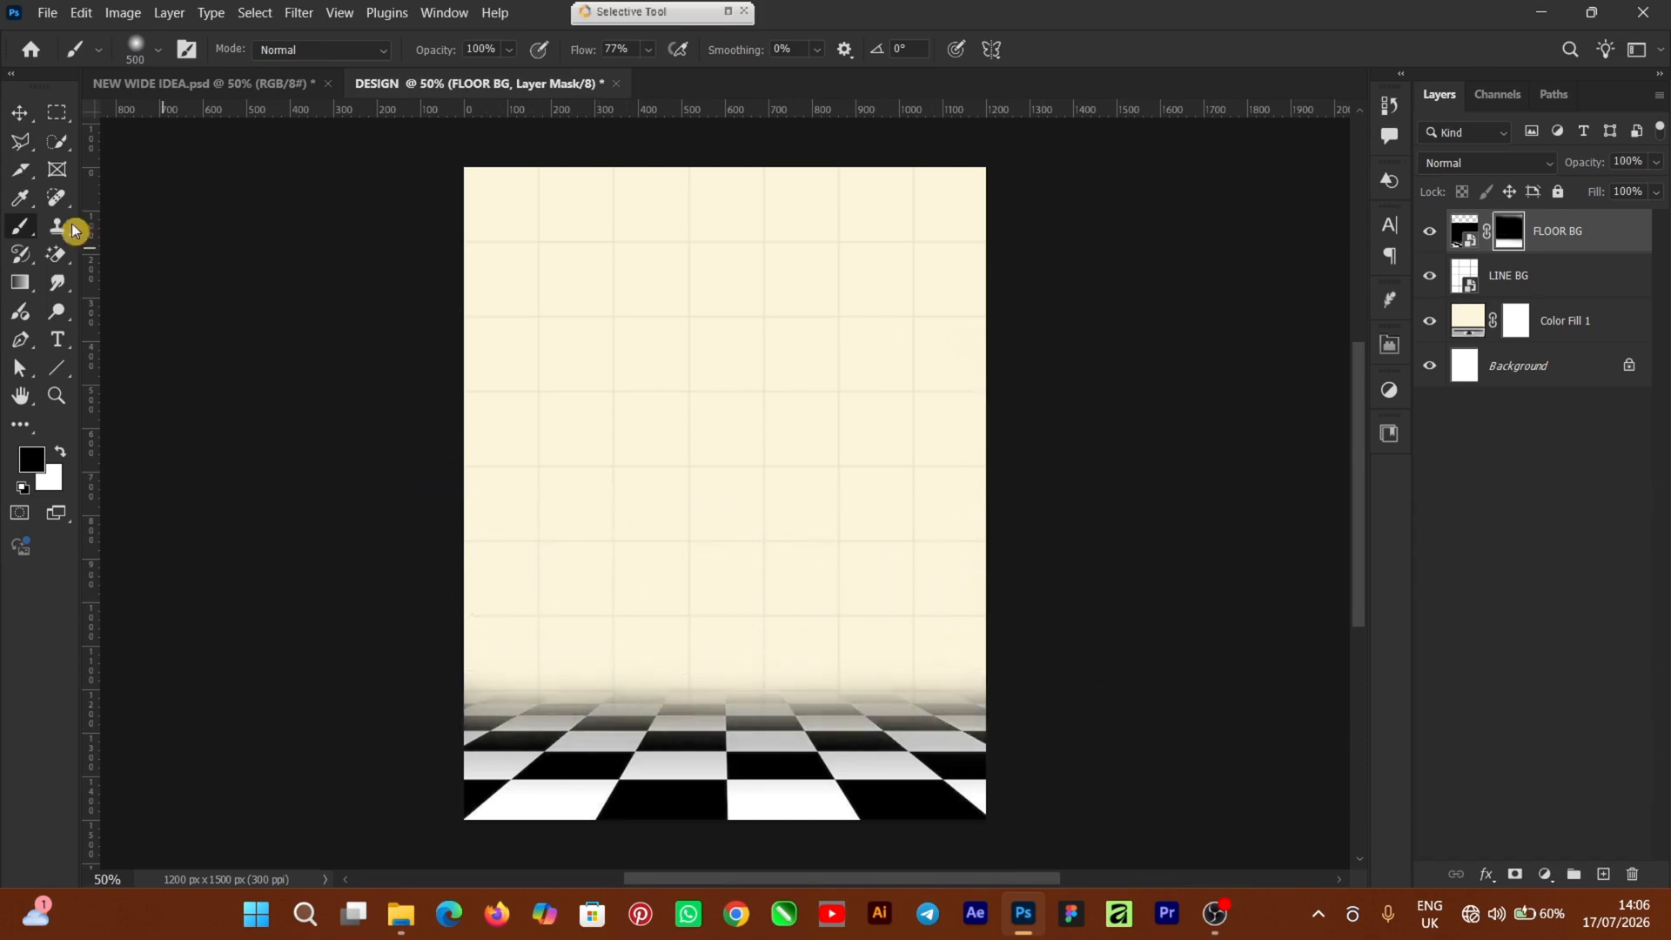
left_click(21, 127)
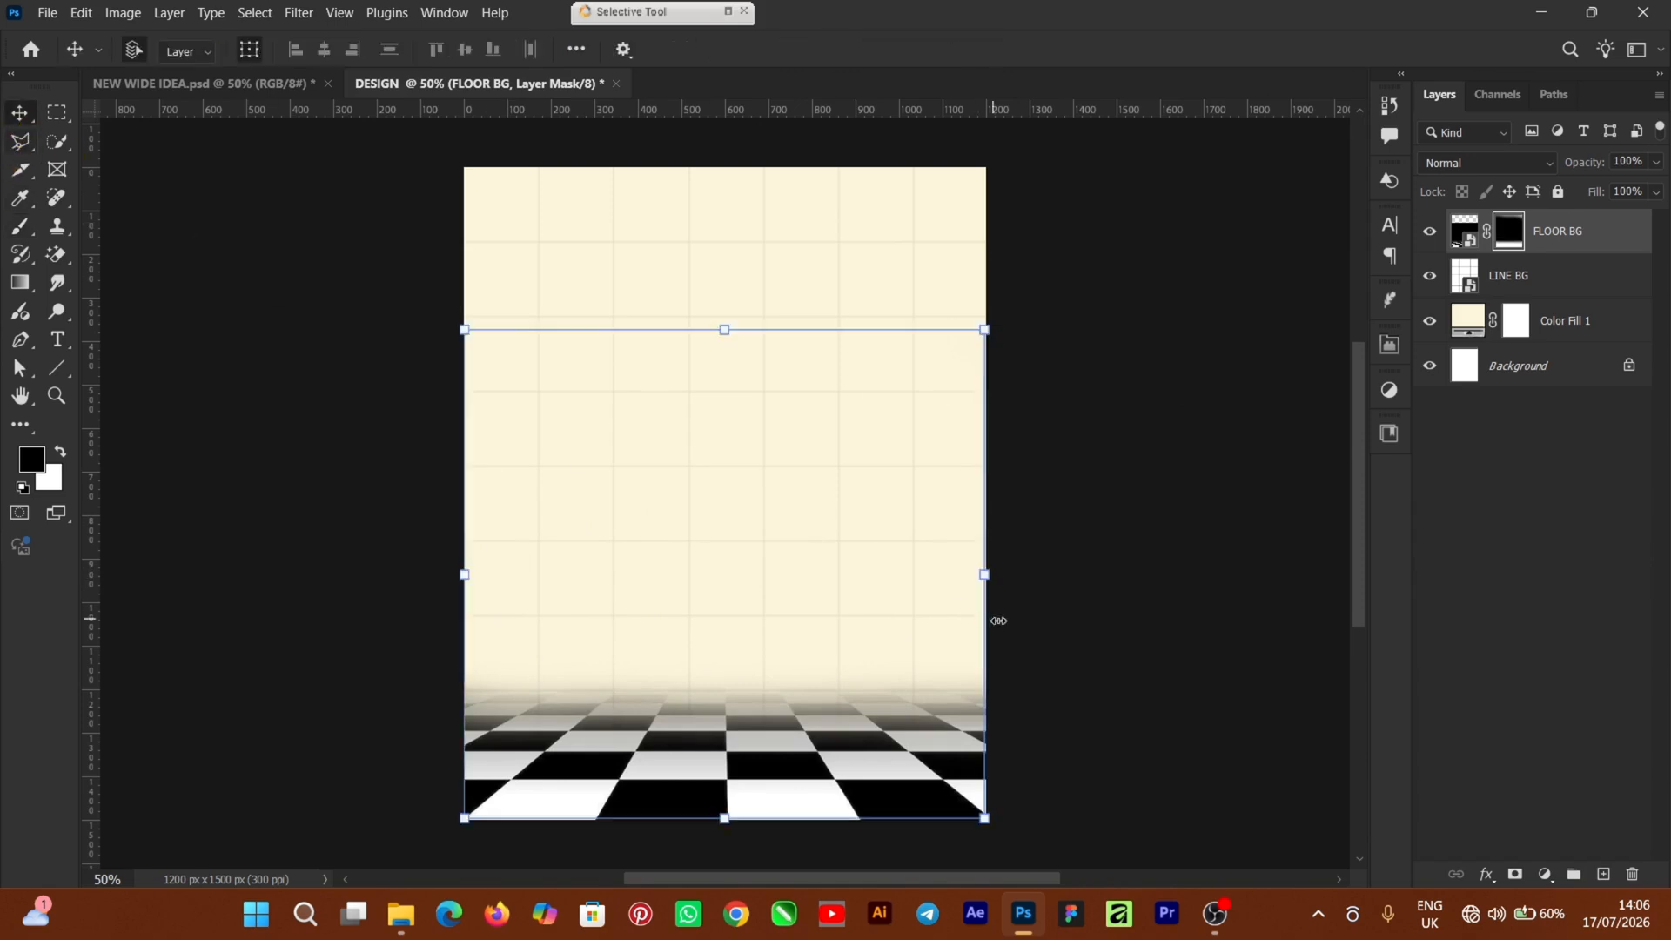
Add a new empty Layer 1 and set the foreground colour to black 000000
left_click(1172, 636)
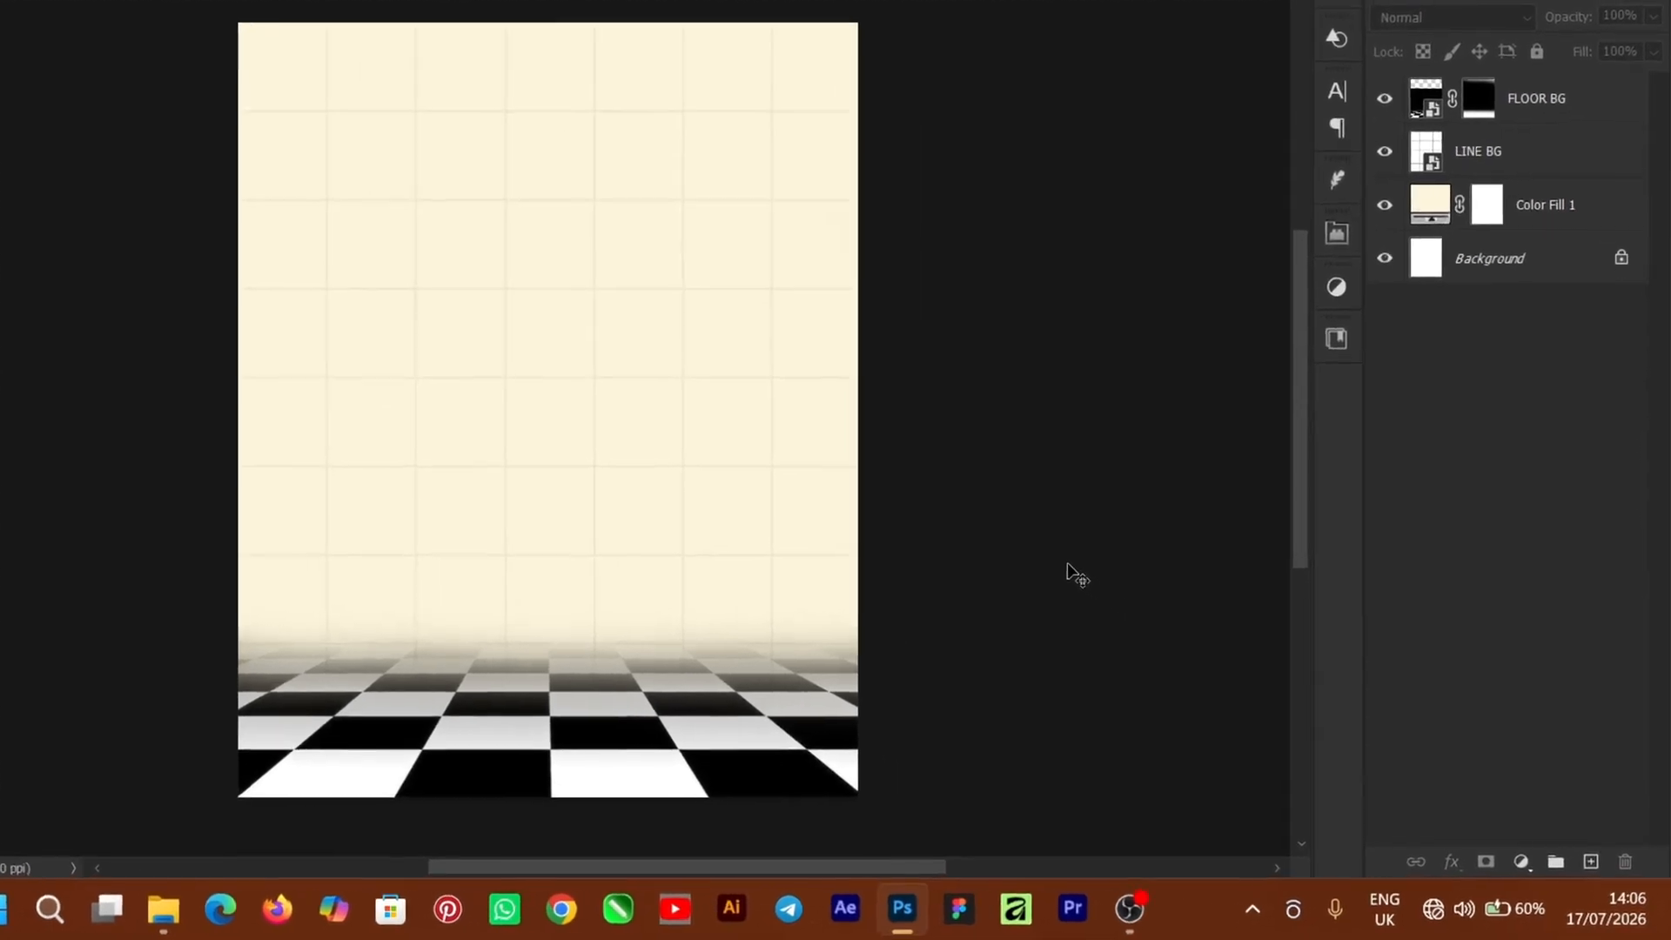
left_click(1586, 857)
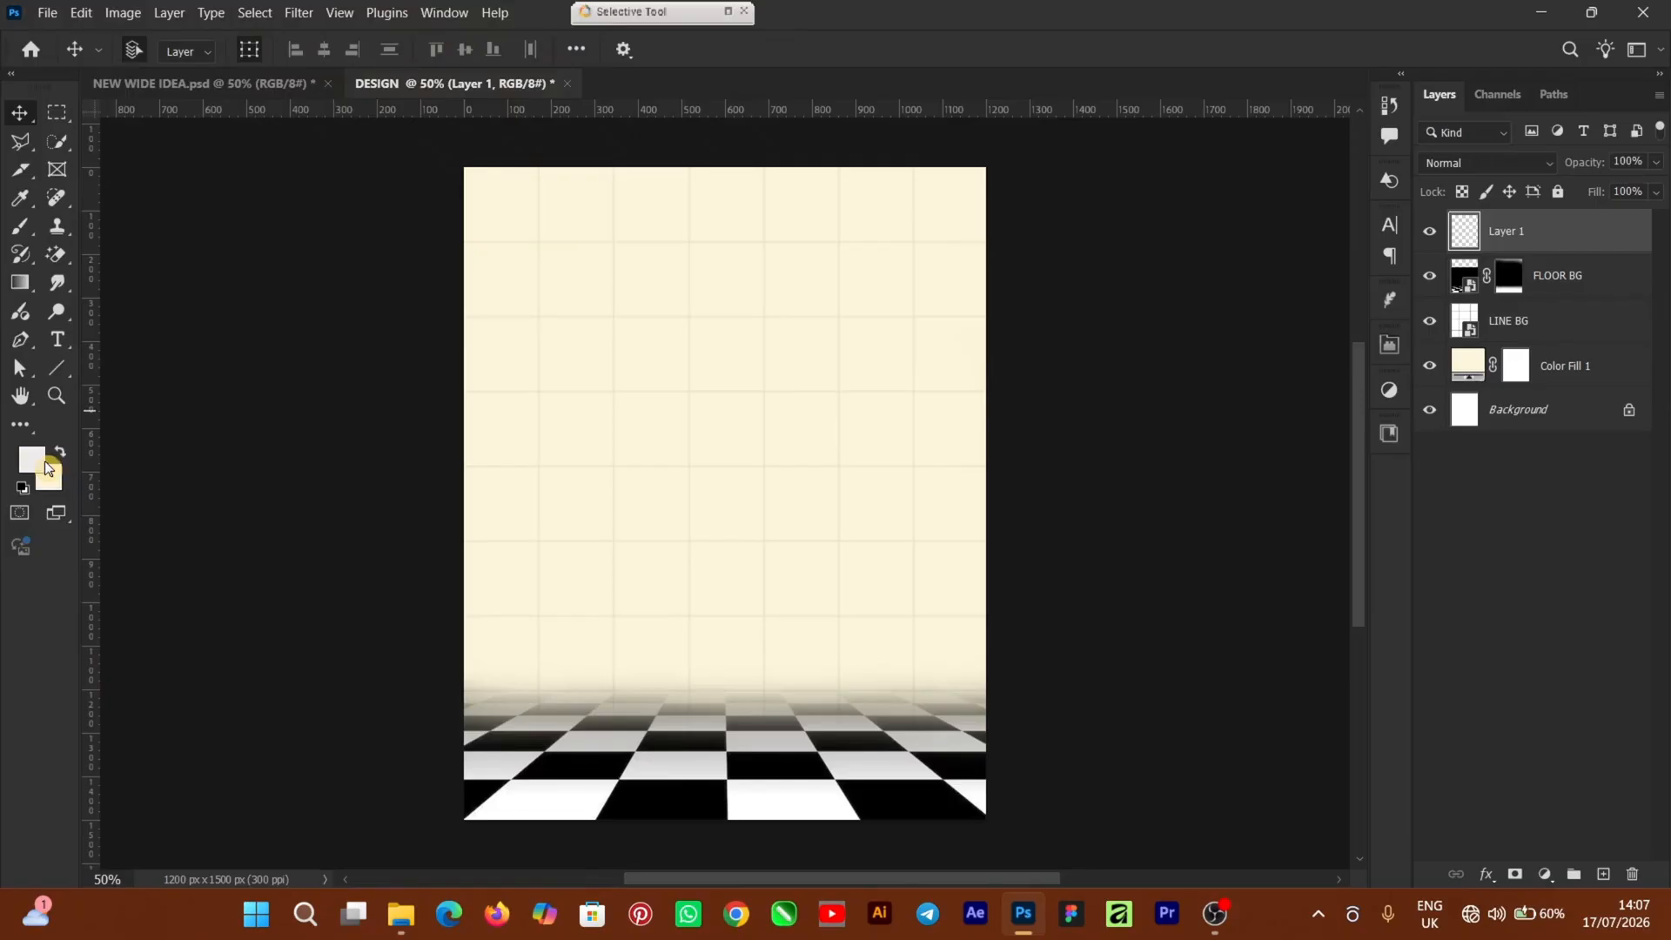
left_click(35, 463)
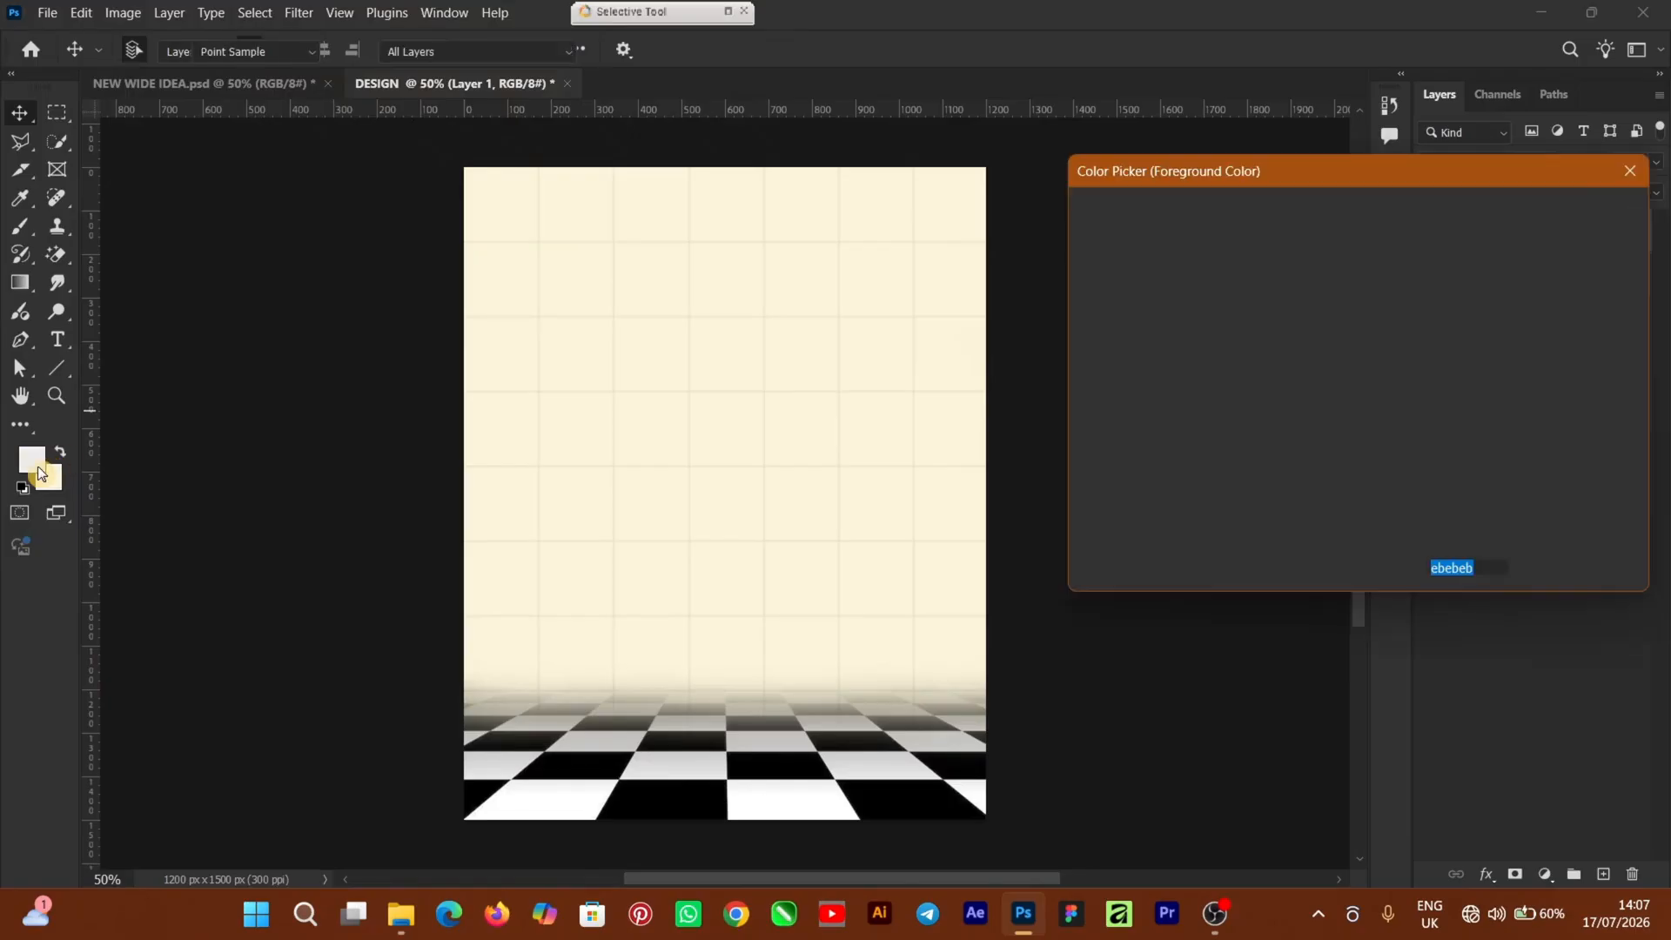
type("000000")
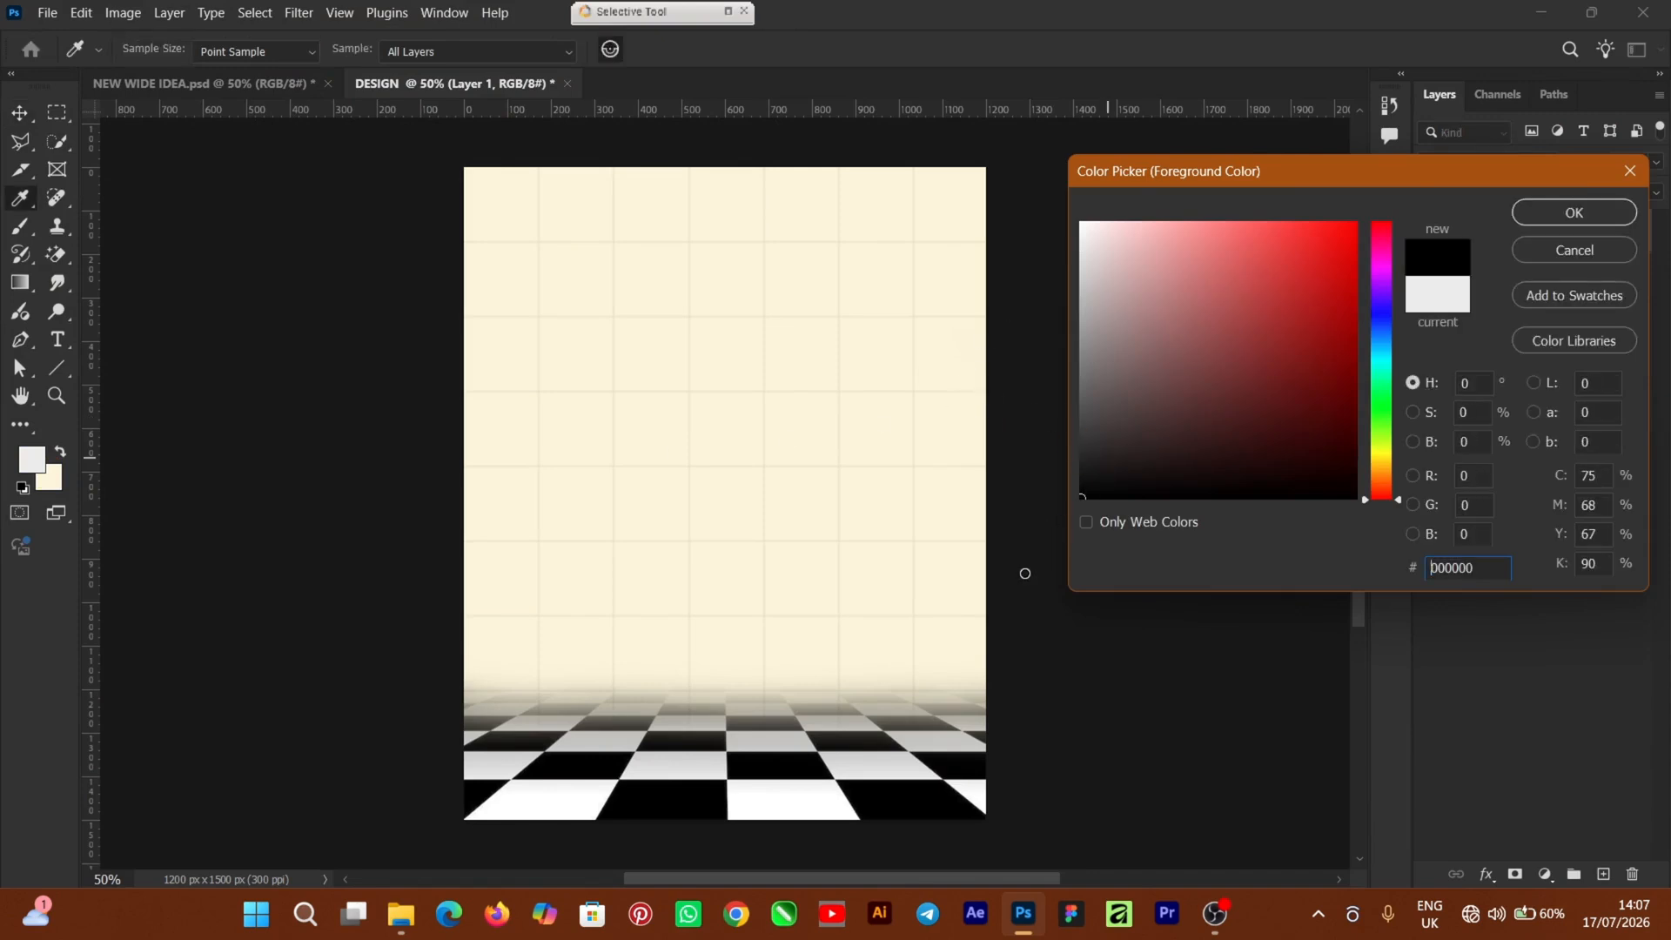
left_click(1557, 224)
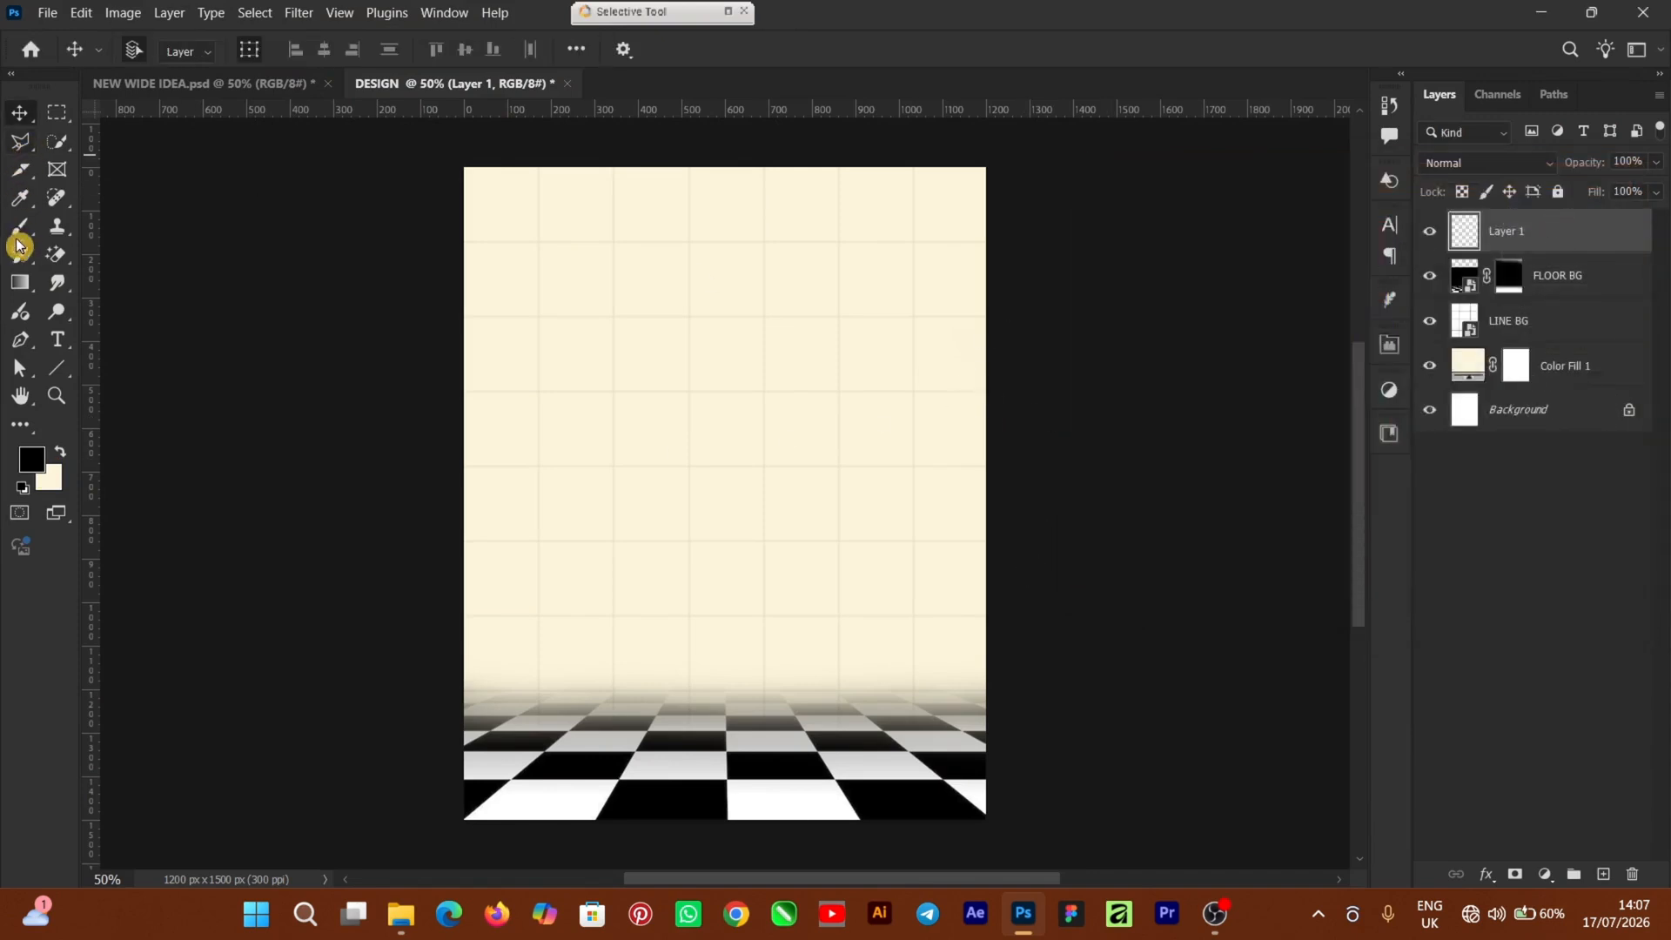
Draw a polygonal wedge selection down the left side to the floor's corner
left_click(21, 144)
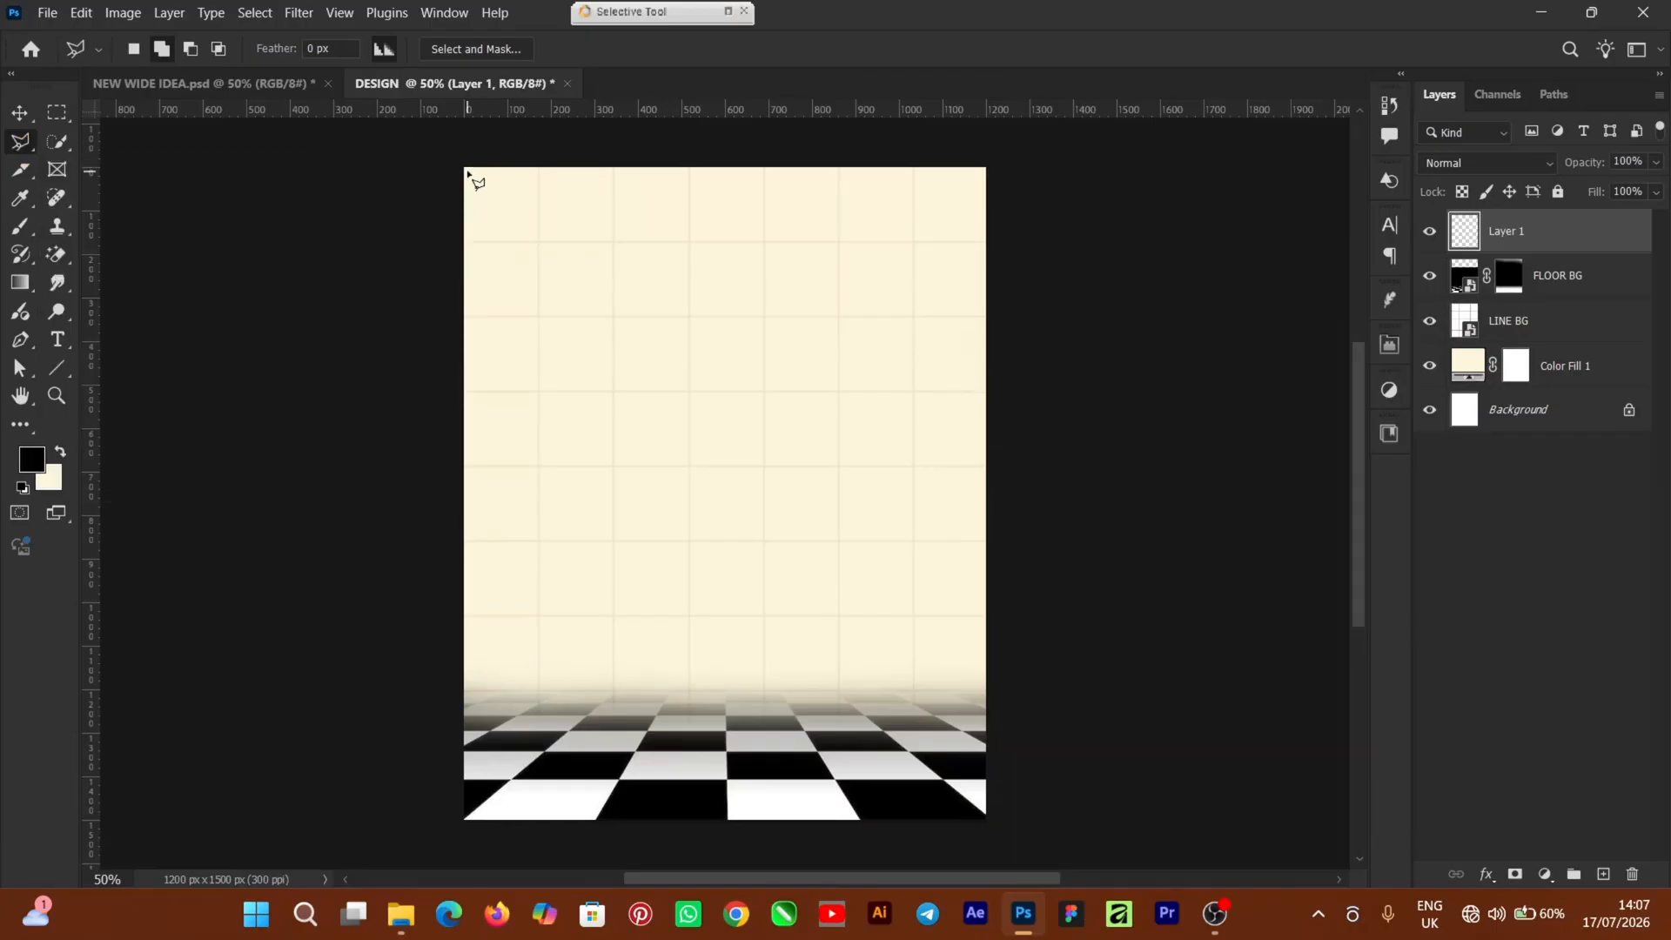
key("ctrl+plus")
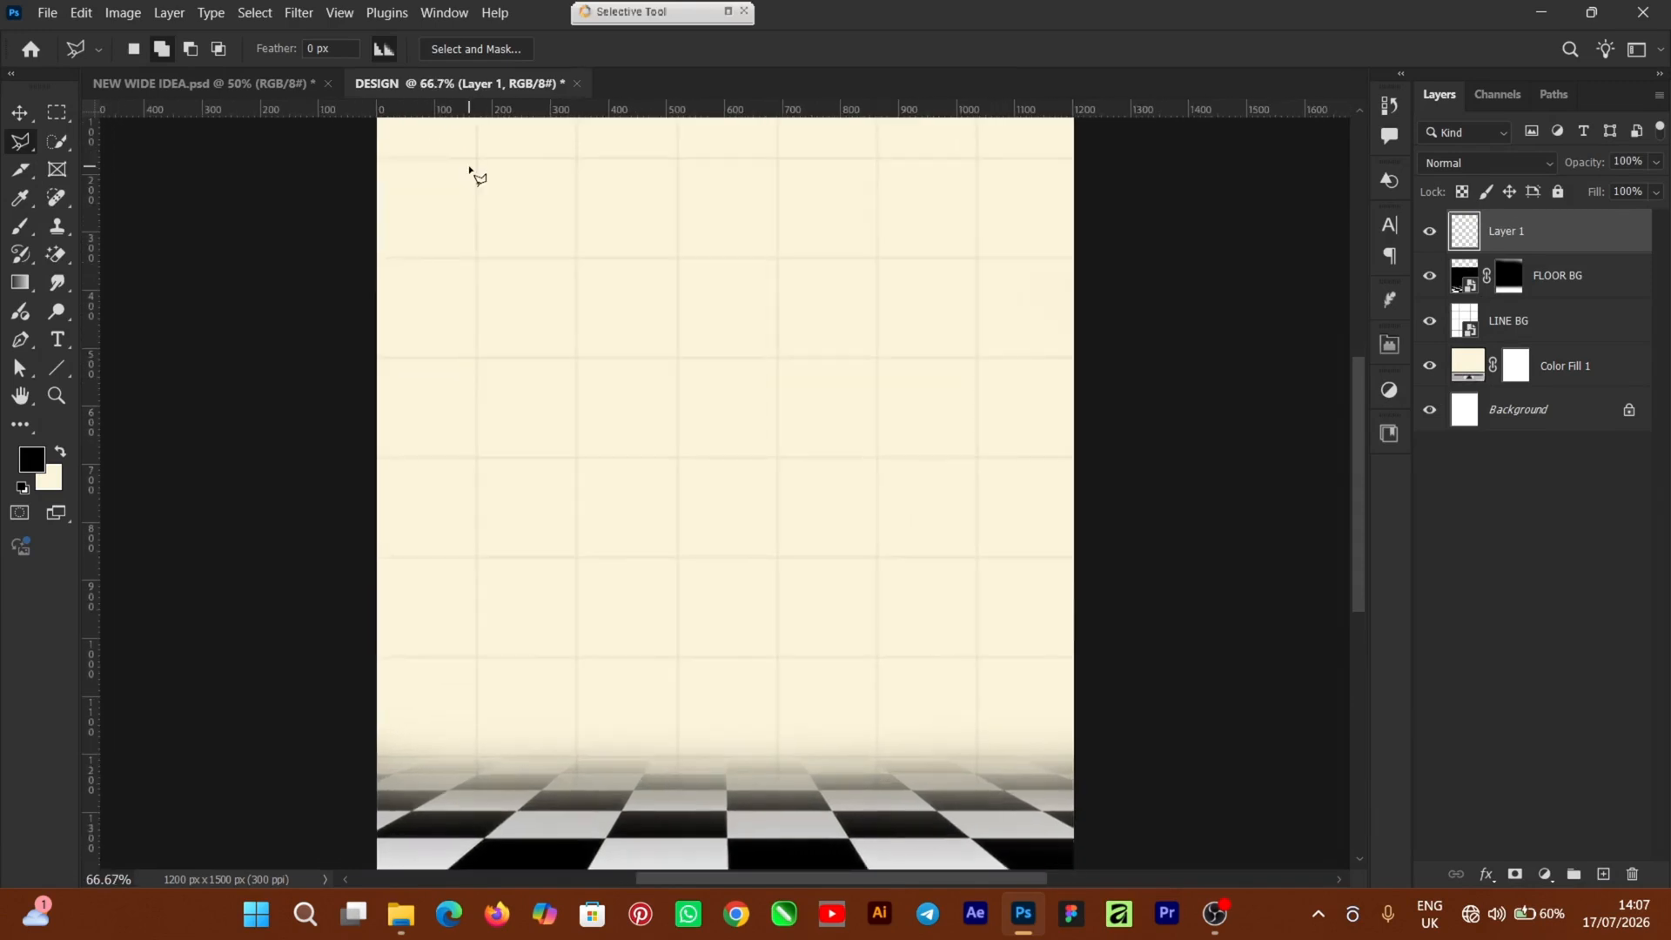
scroll(1312, 446, "up", 3)
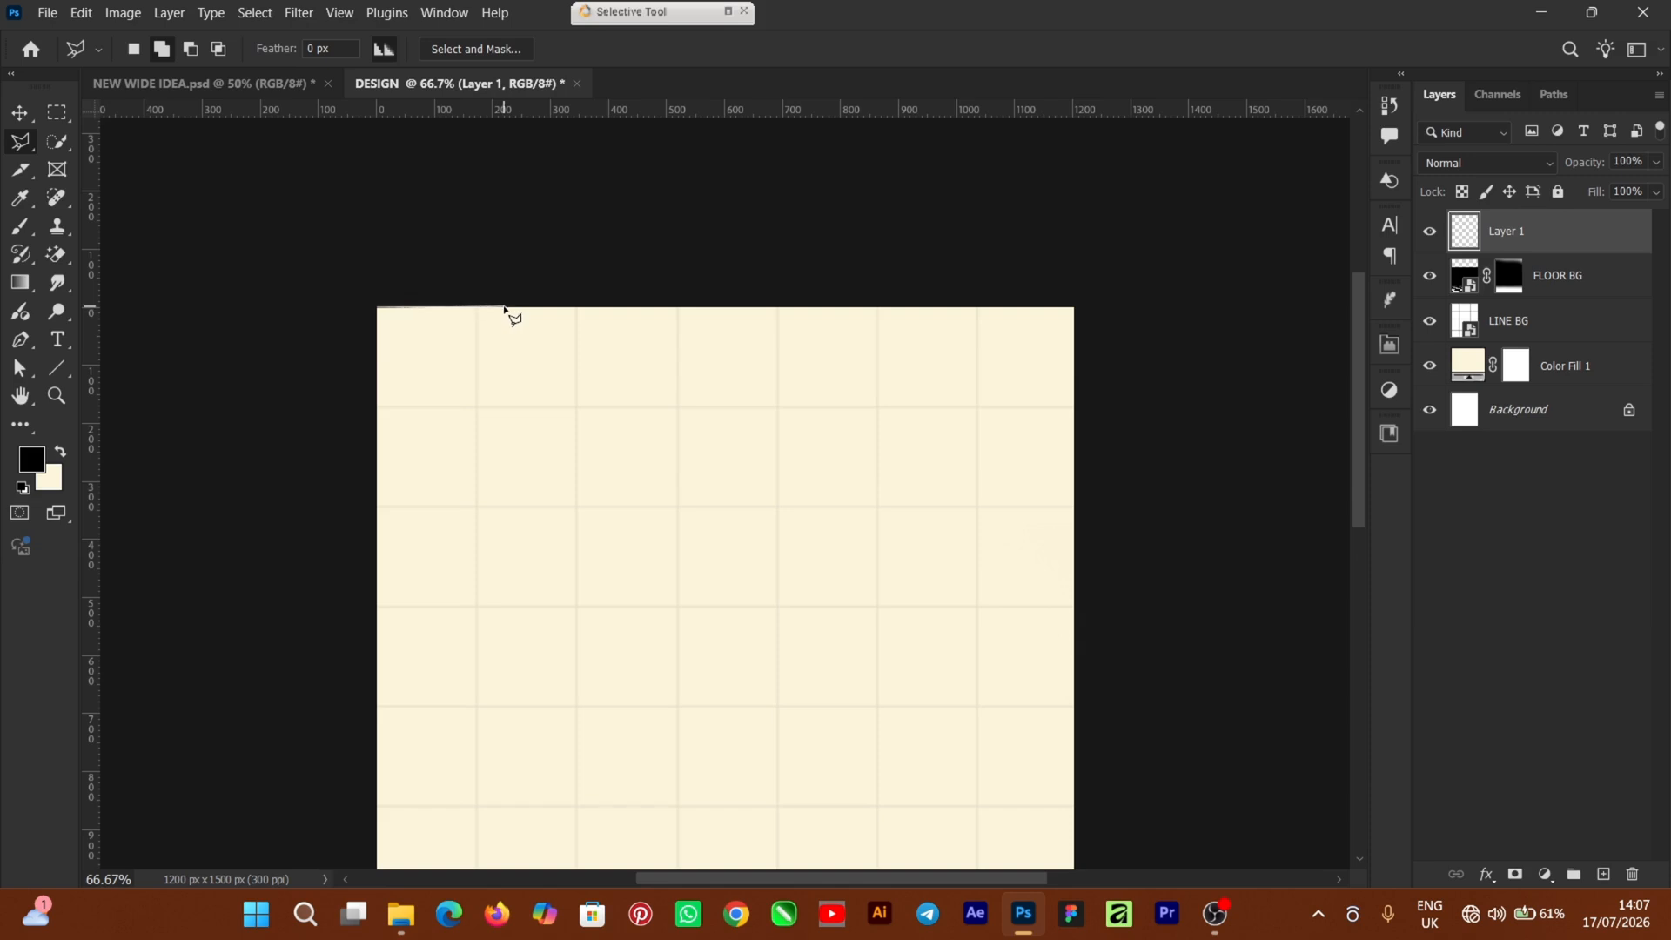
scroll(508, 451, "down", 1)
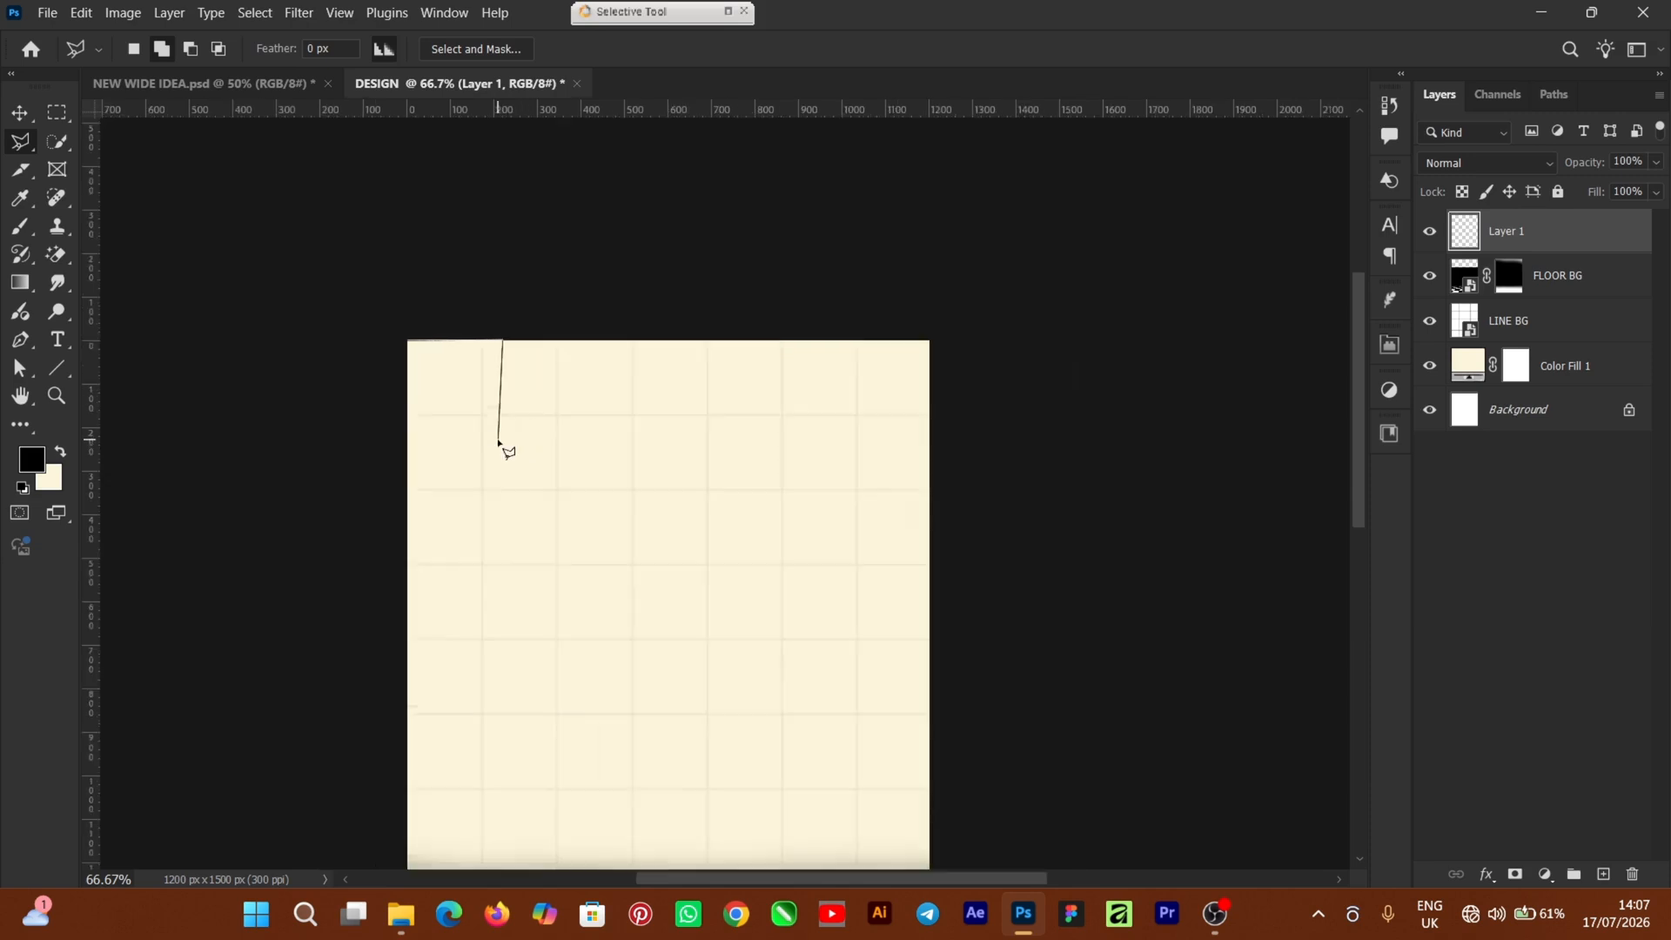
scroll(508, 451, "down", 1)
scroll(509, 451, "up", 1)
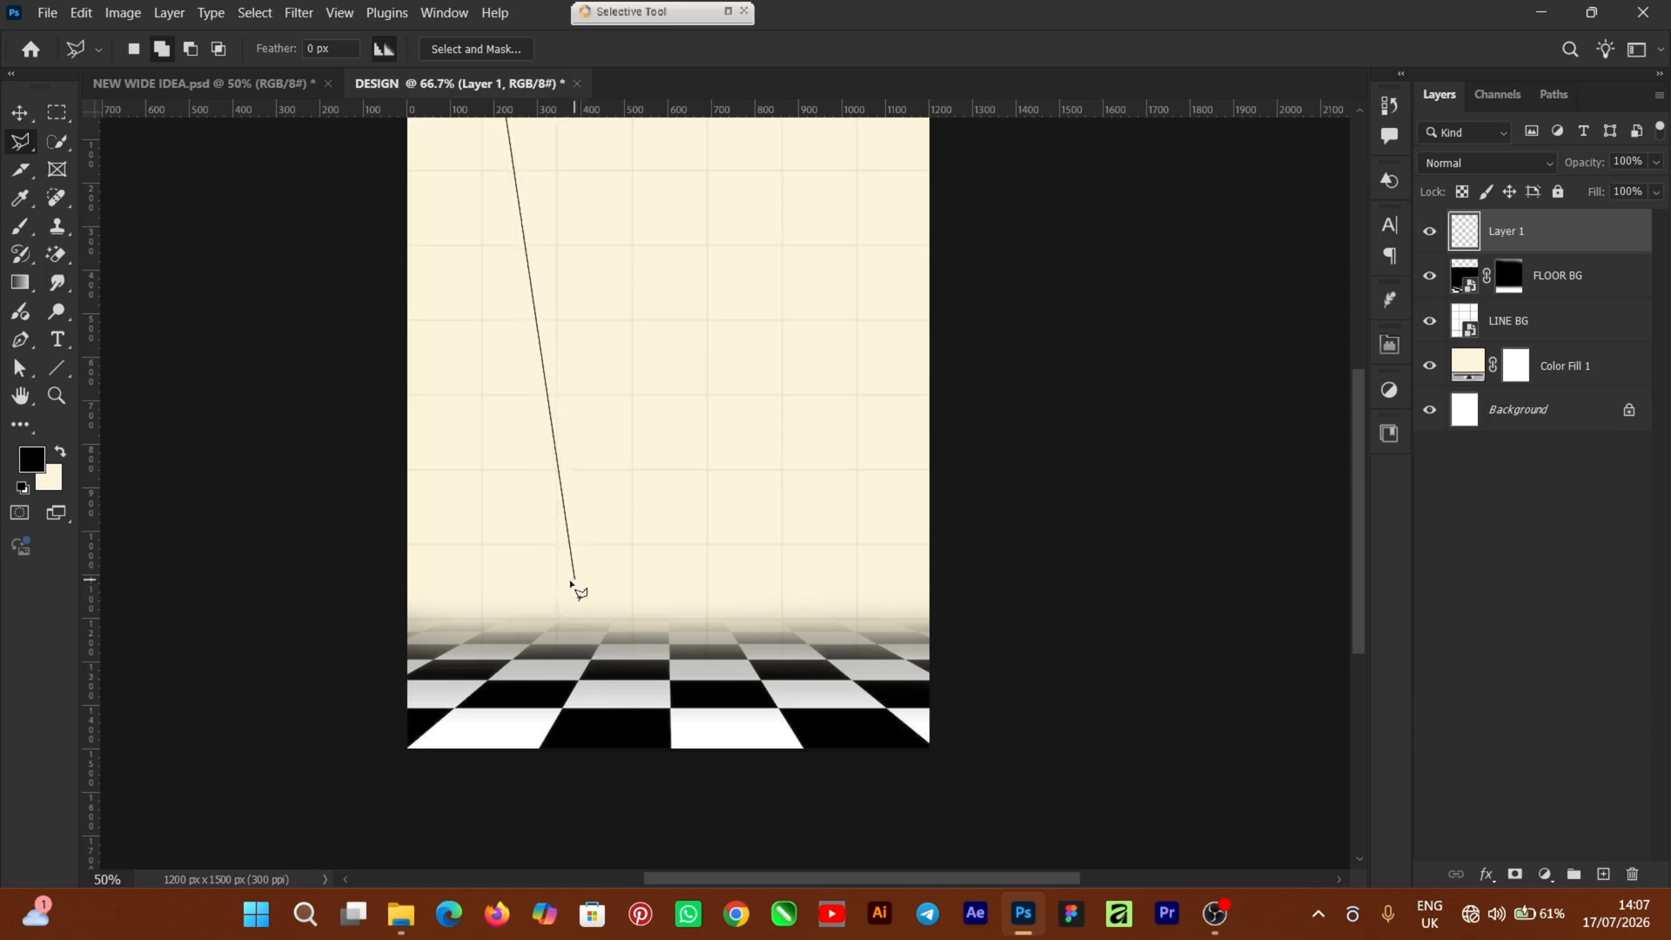
left_click(557, 583)
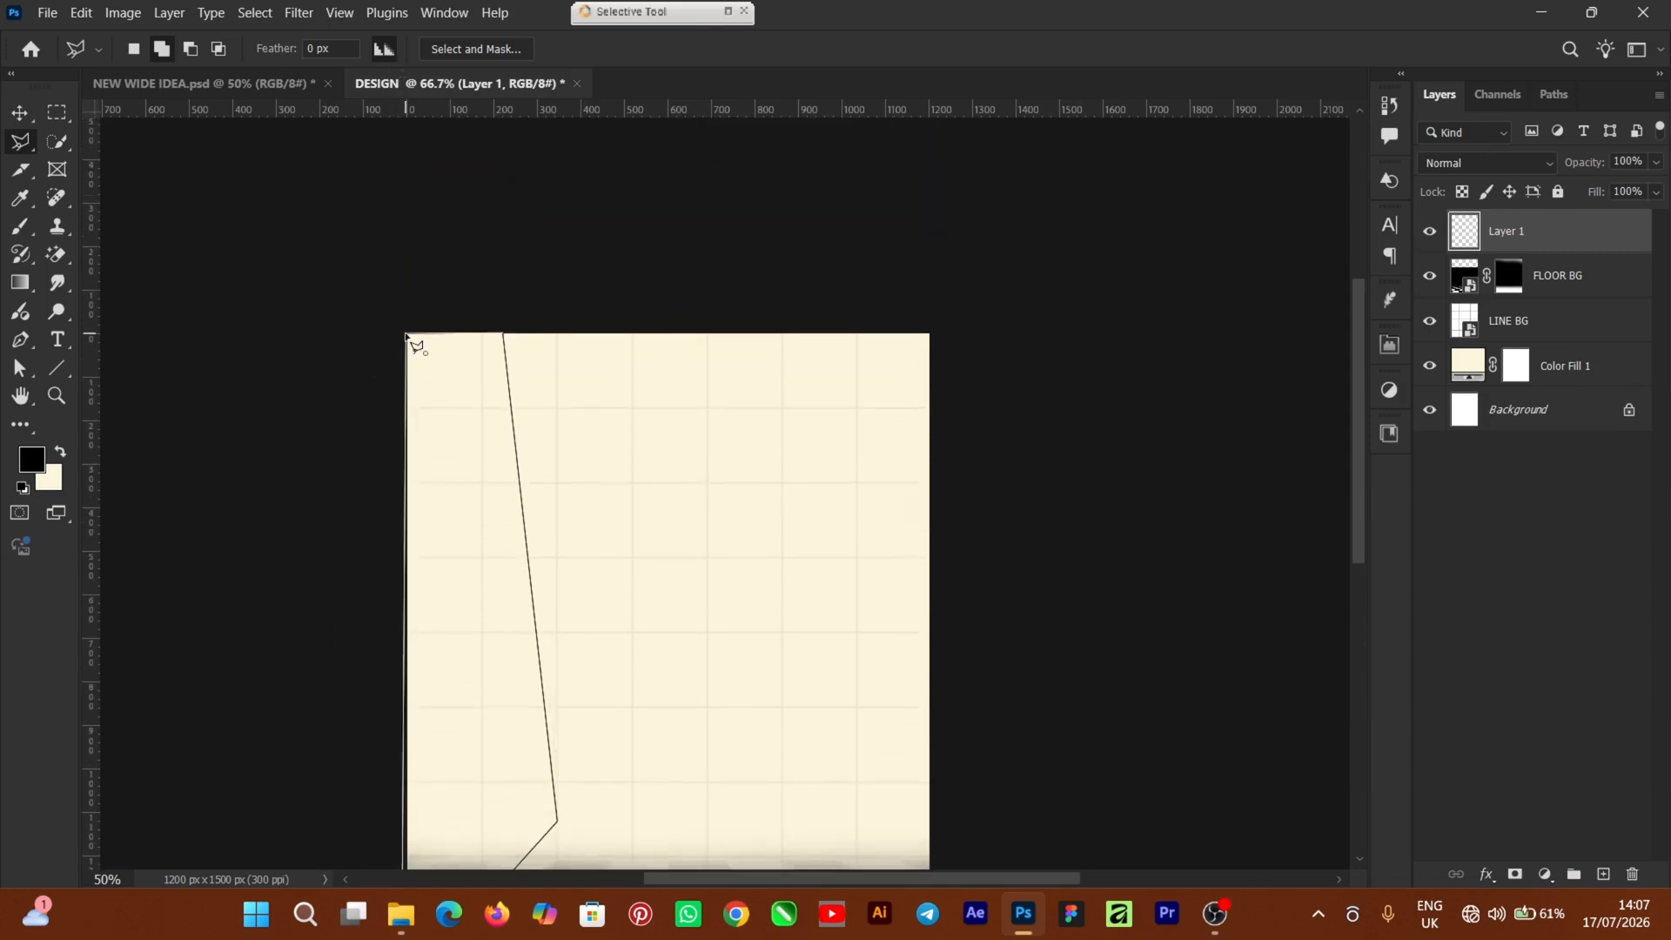
left_click(406, 336)
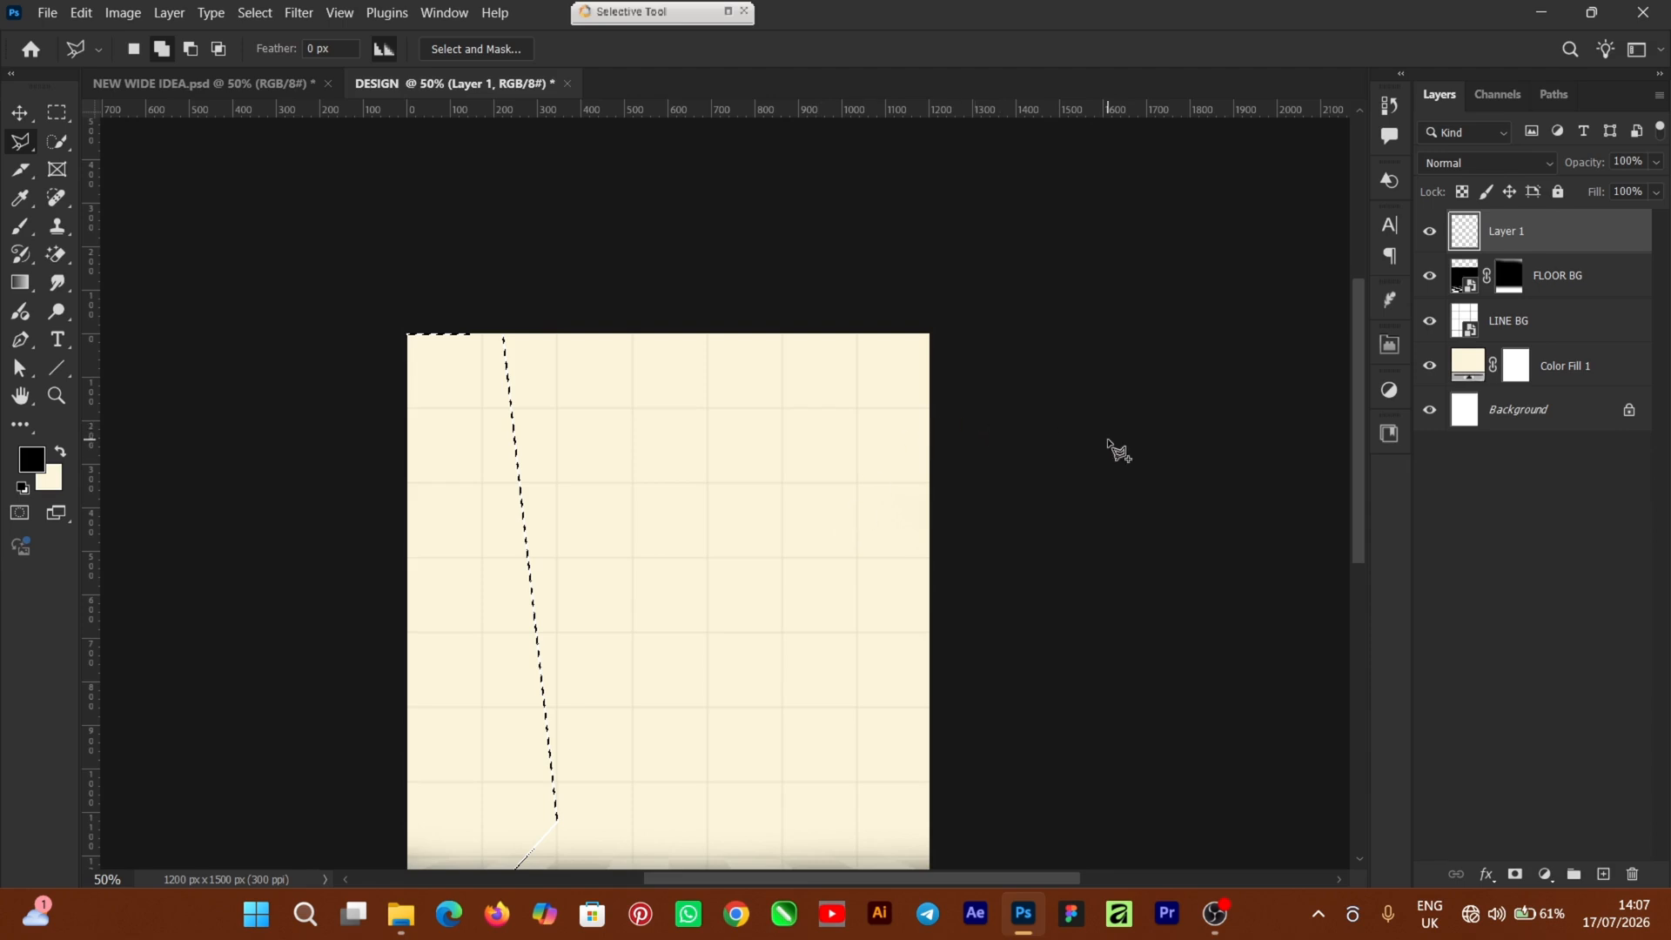
key("ctrl+0")
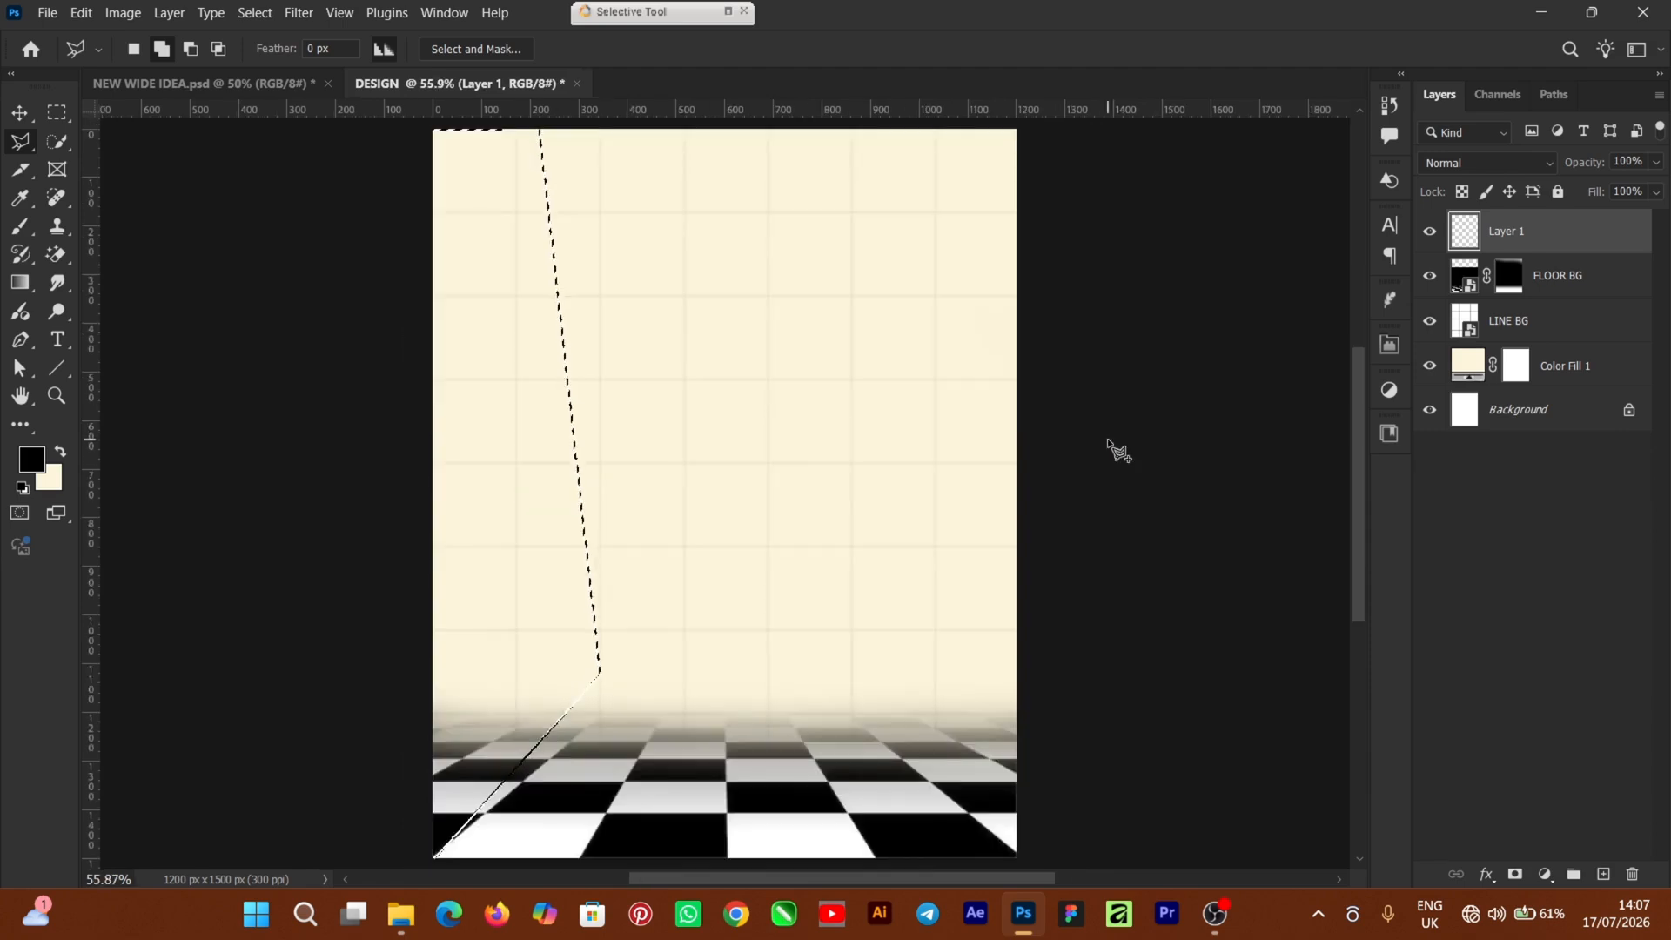
key("ctrl+minus")
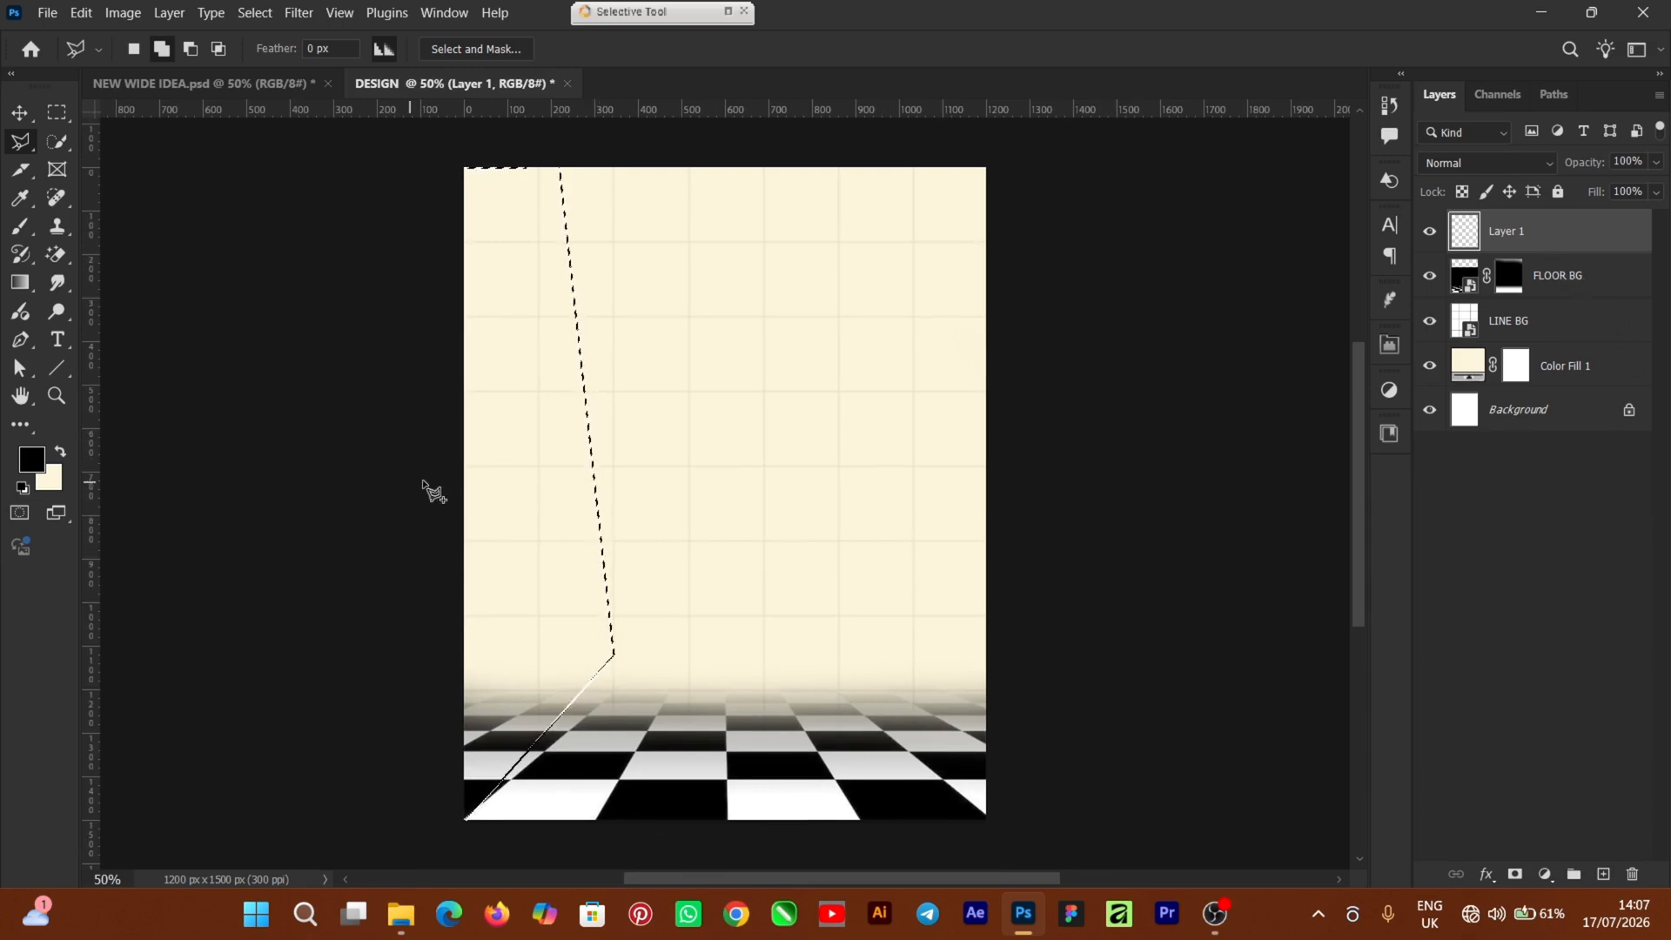
right_click(541, 459)
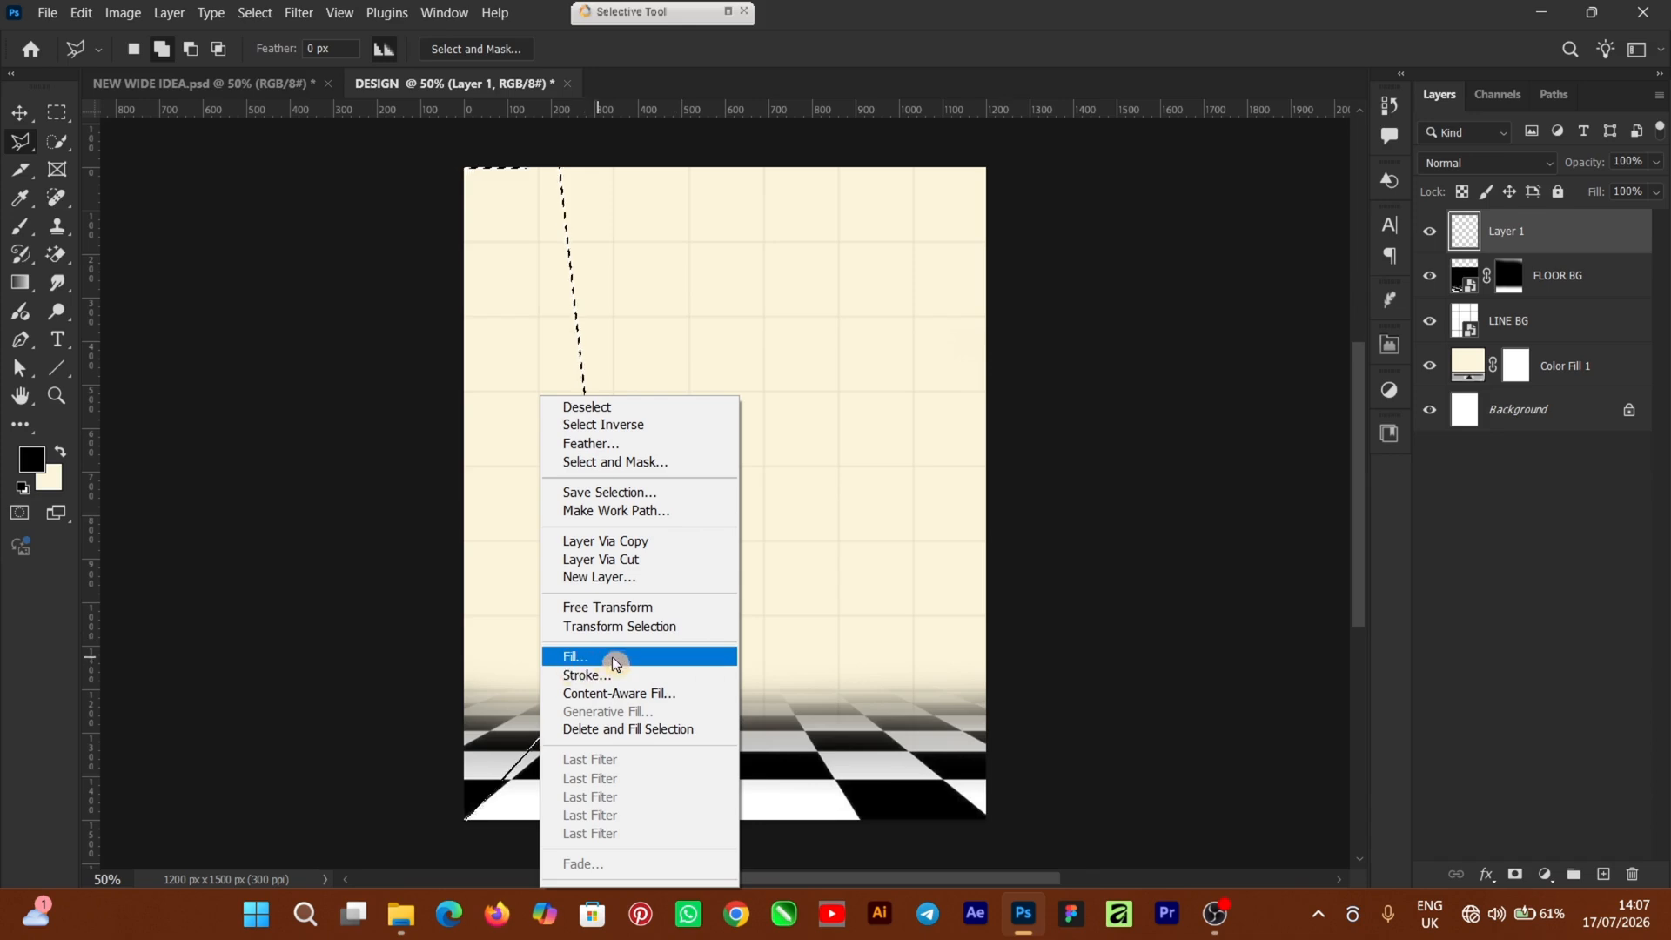
Fill the wedge selection with pure black on Layer 1, then deselect
left_click(641, 656)
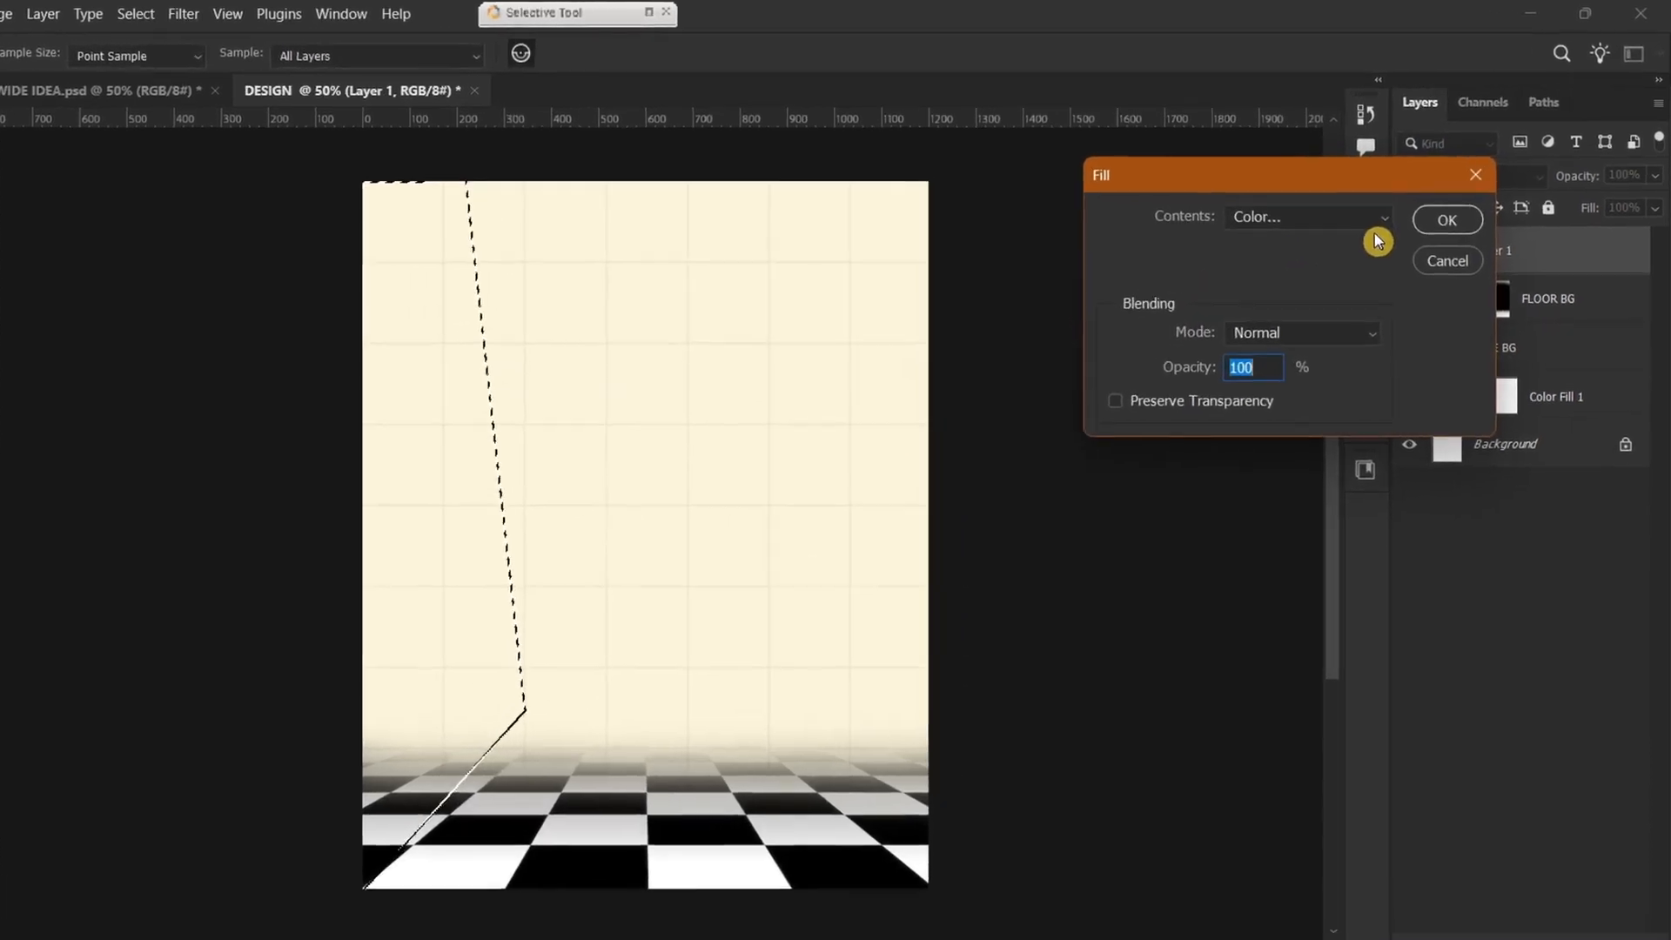
left_click(1266, 315)
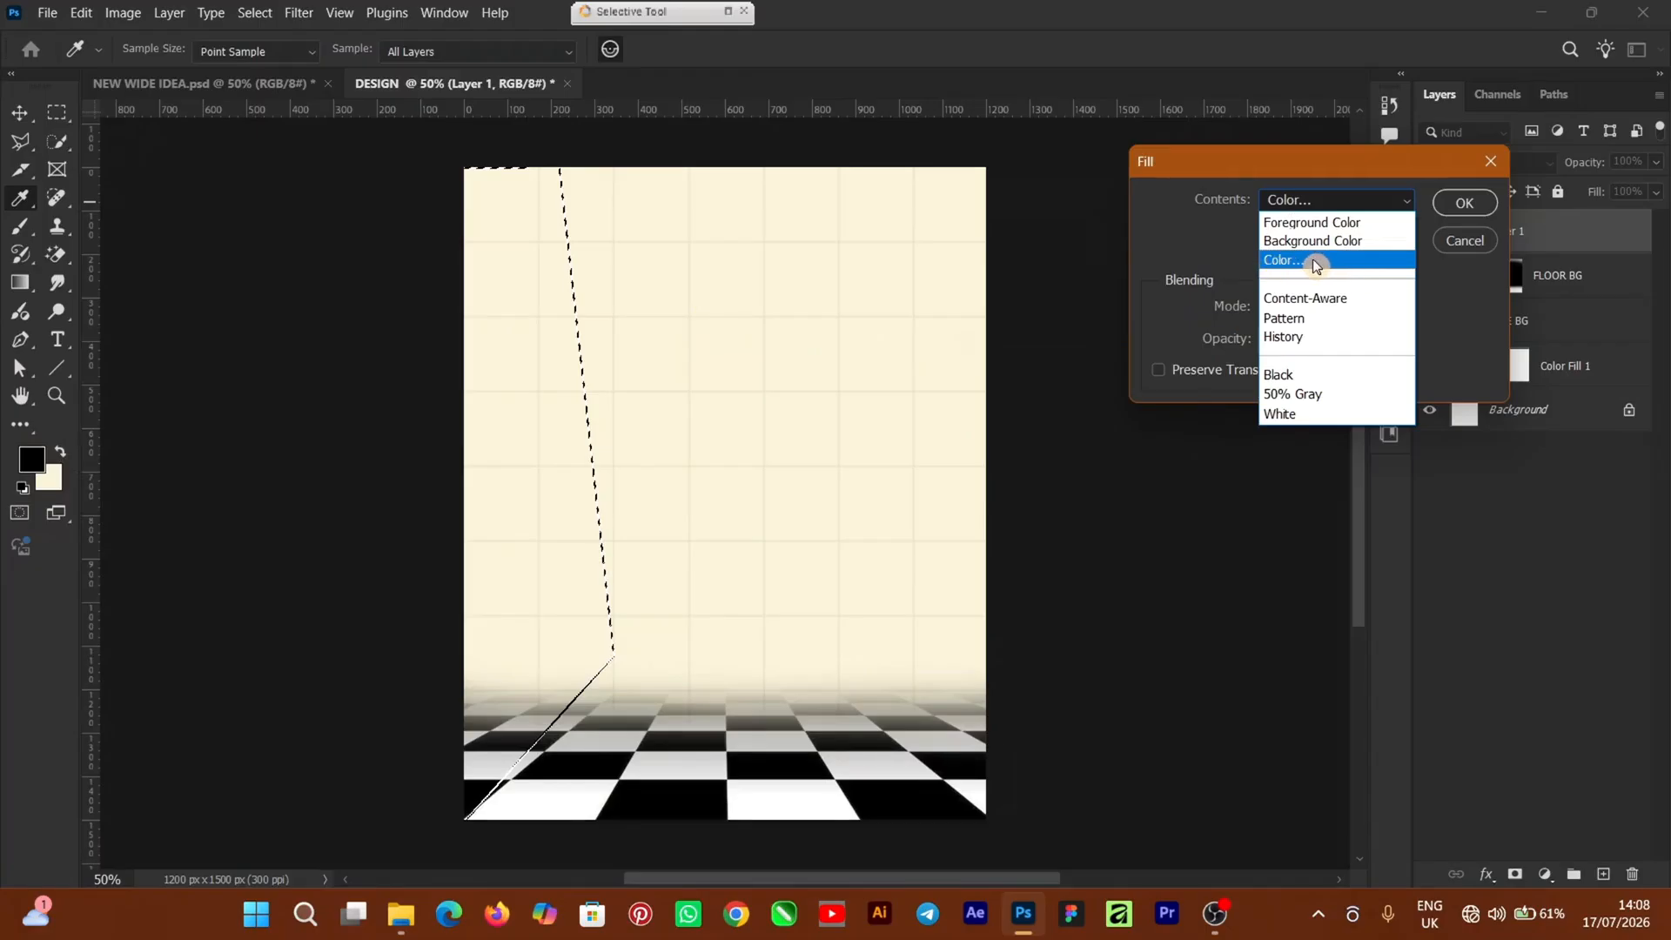
left_click(1330, 267)
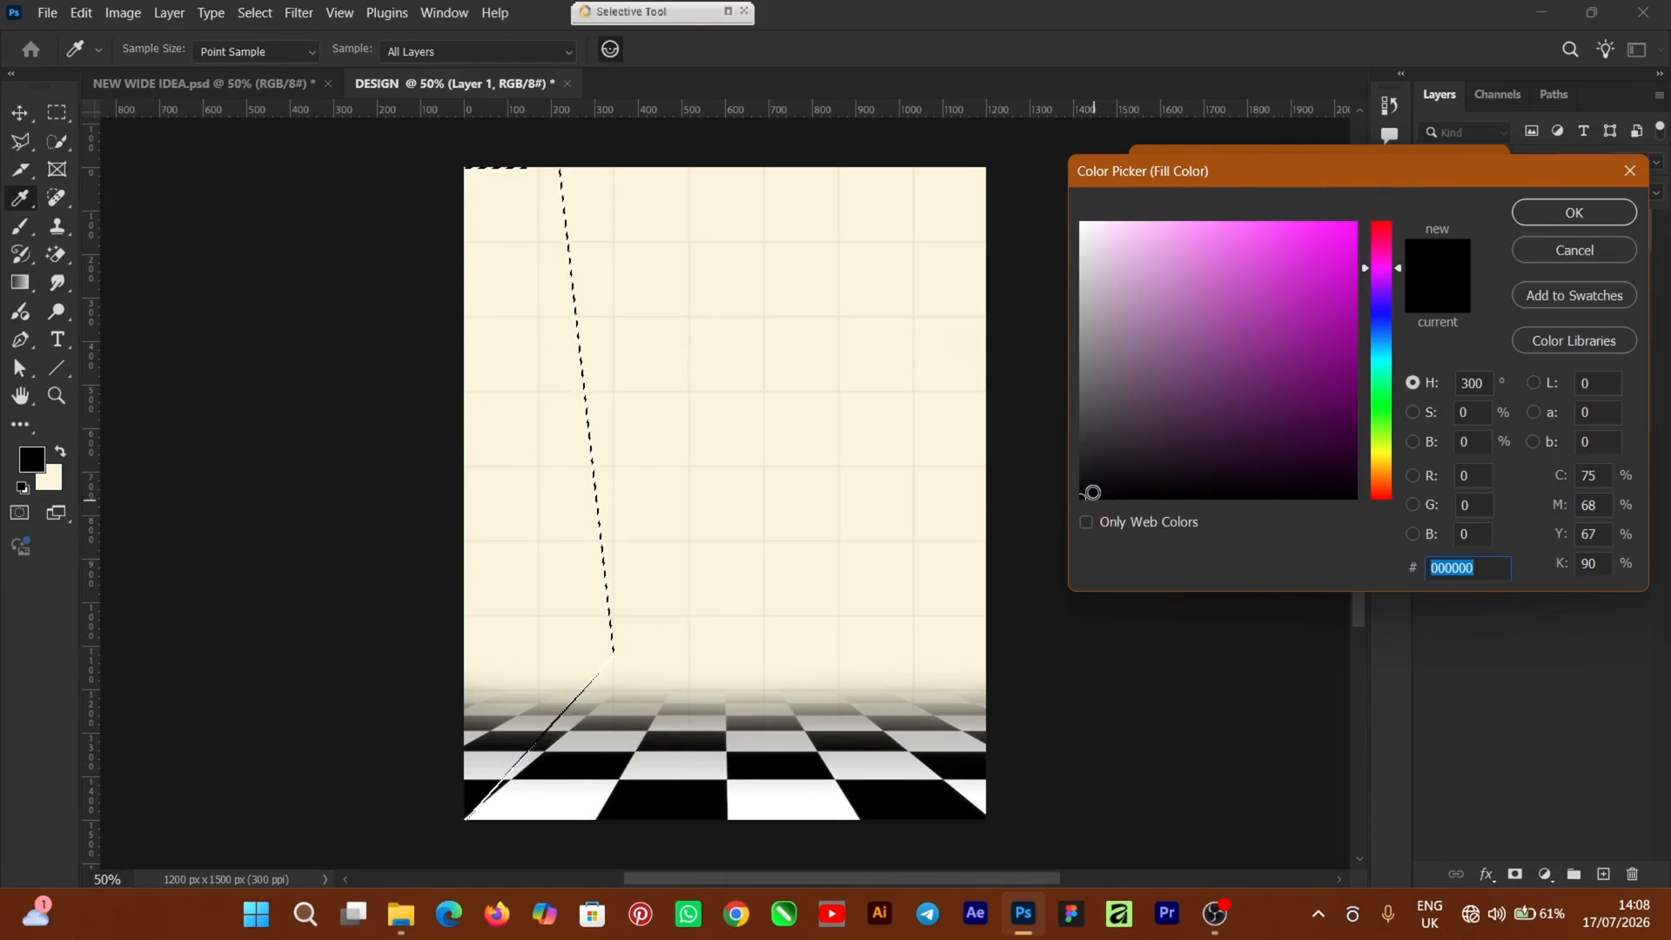
left_click_drag(1093, 489, 1034, 529)
left_click(1567, 214)
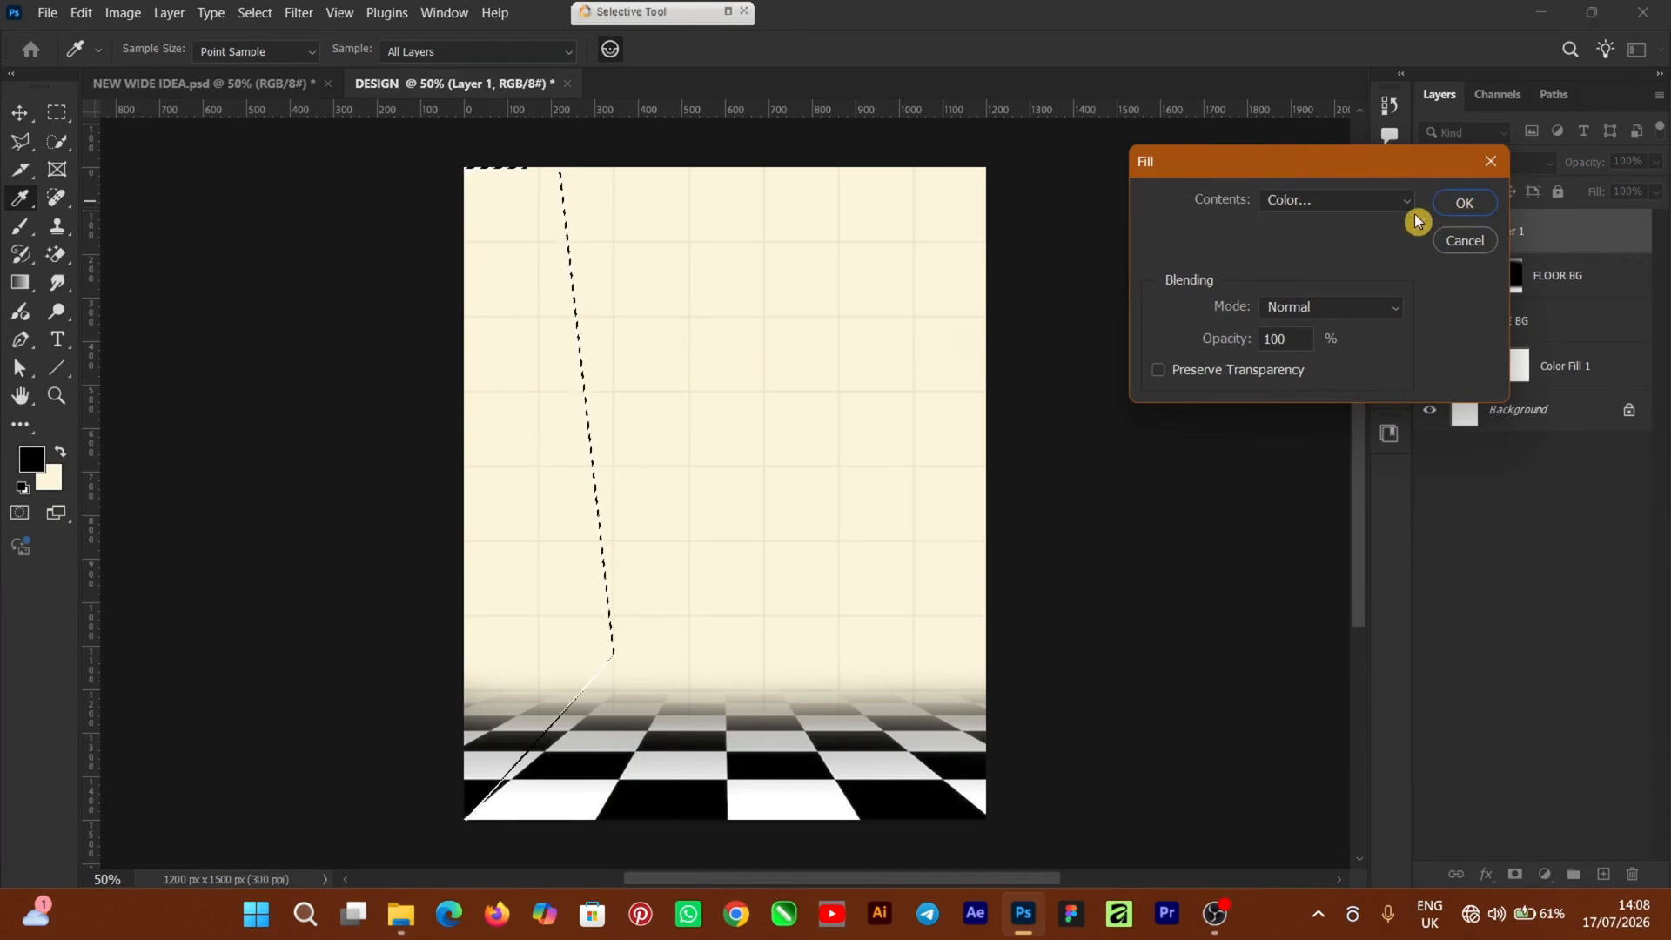
left_click(1458, 203)
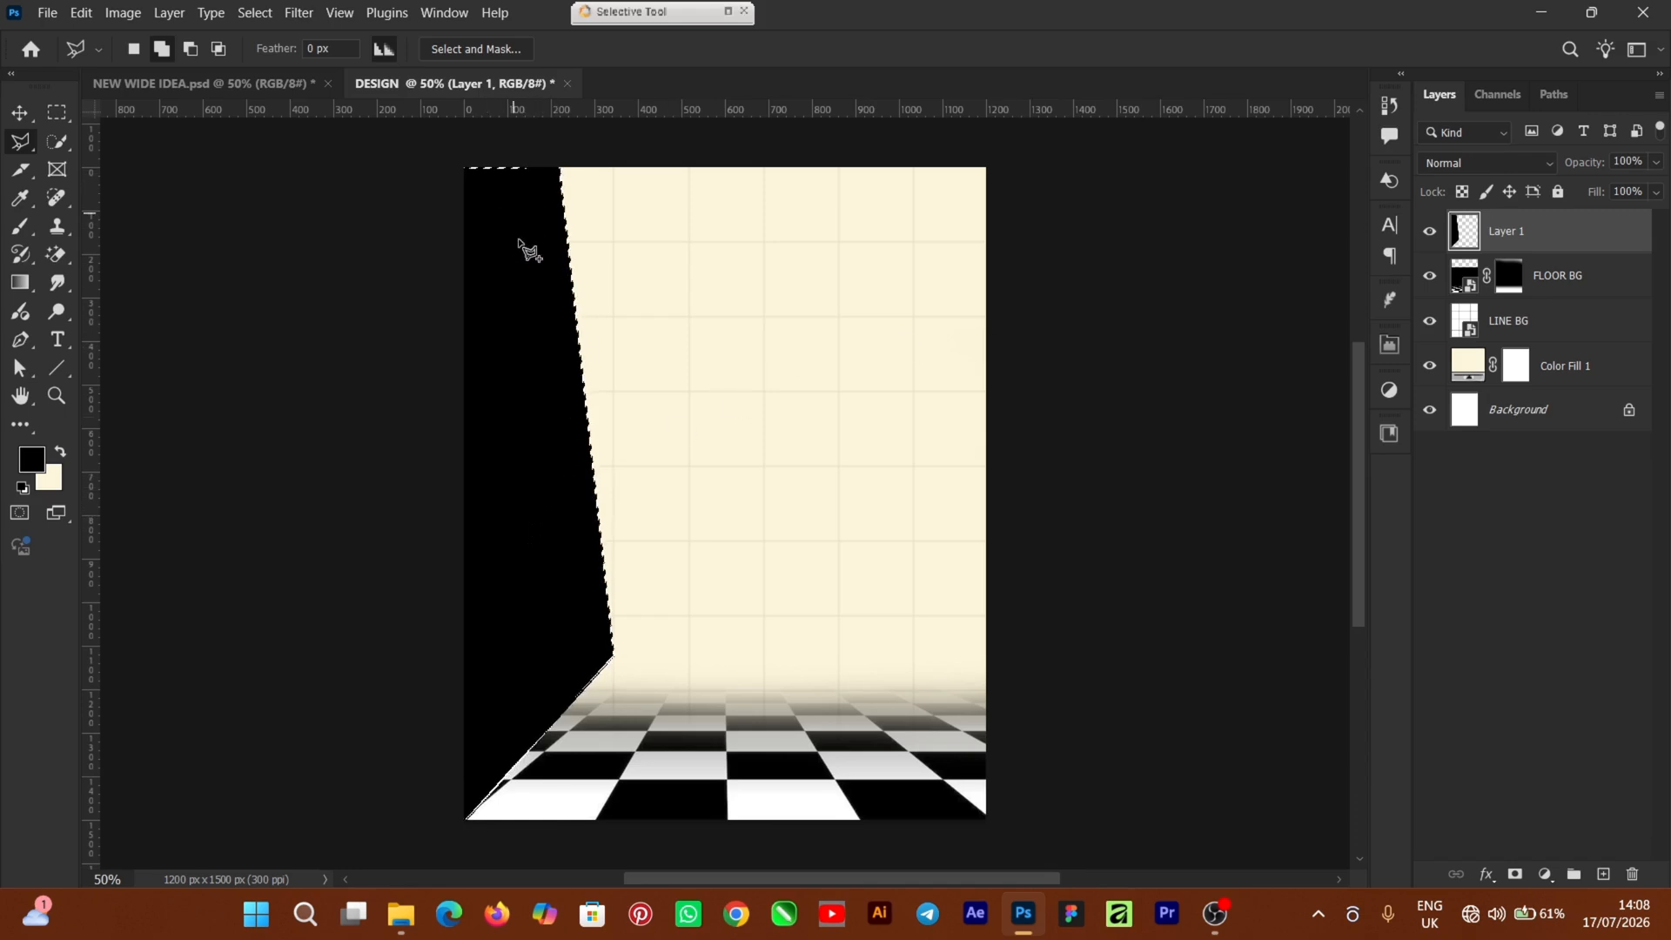
right_click(512, 451)
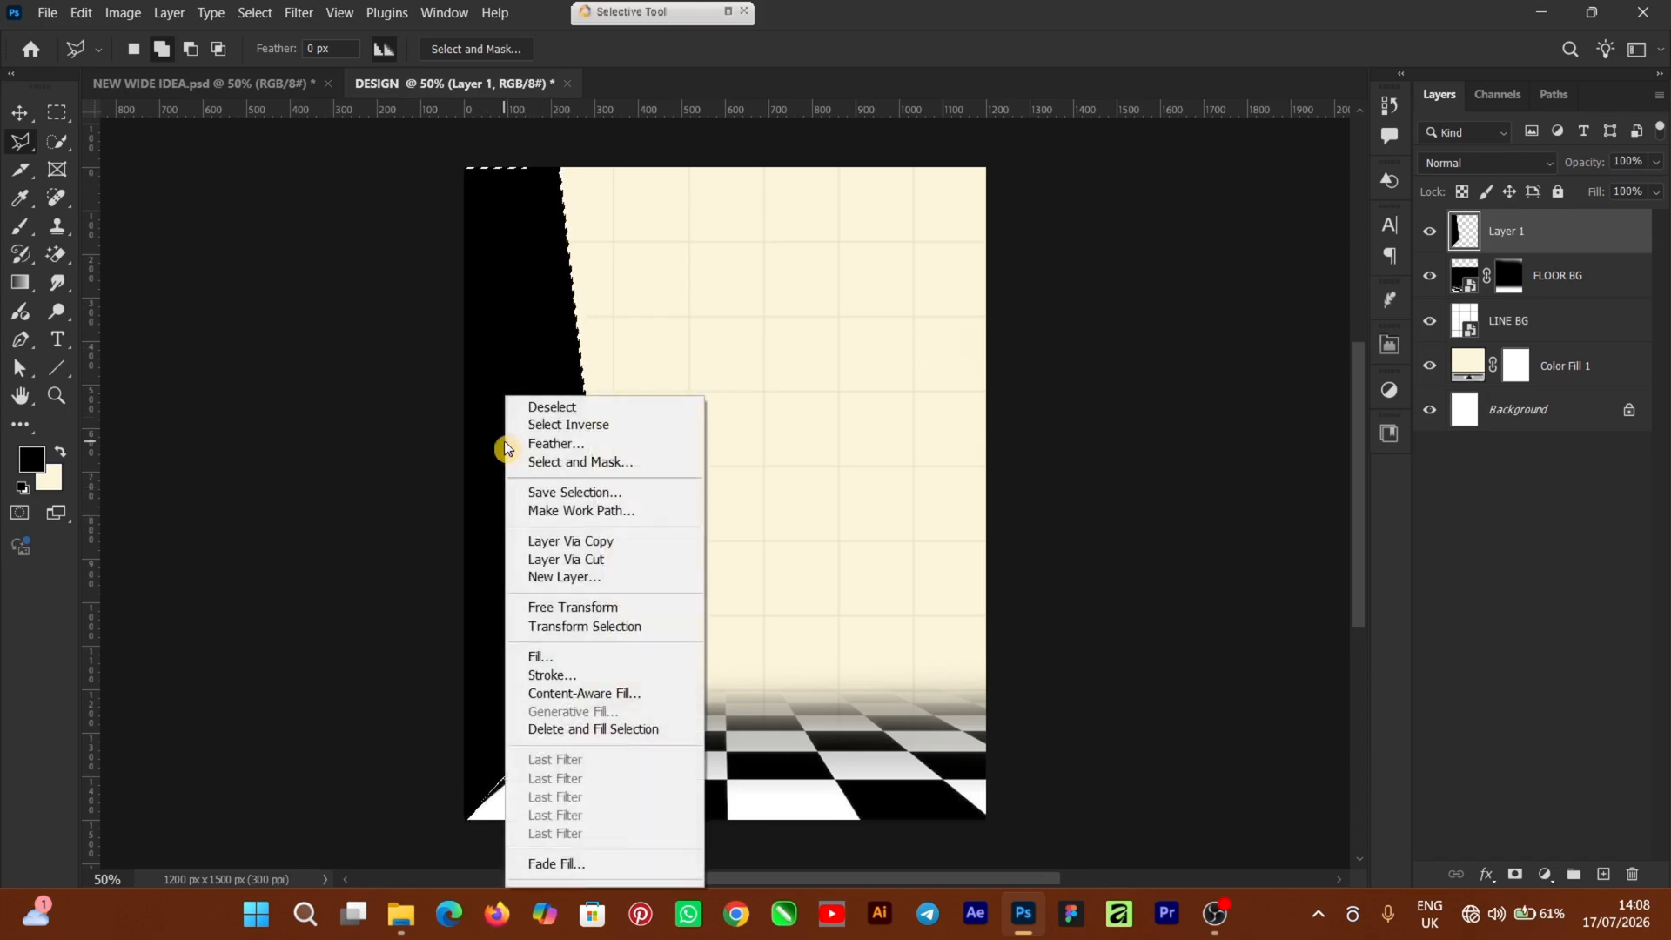
left_click(570, 410)
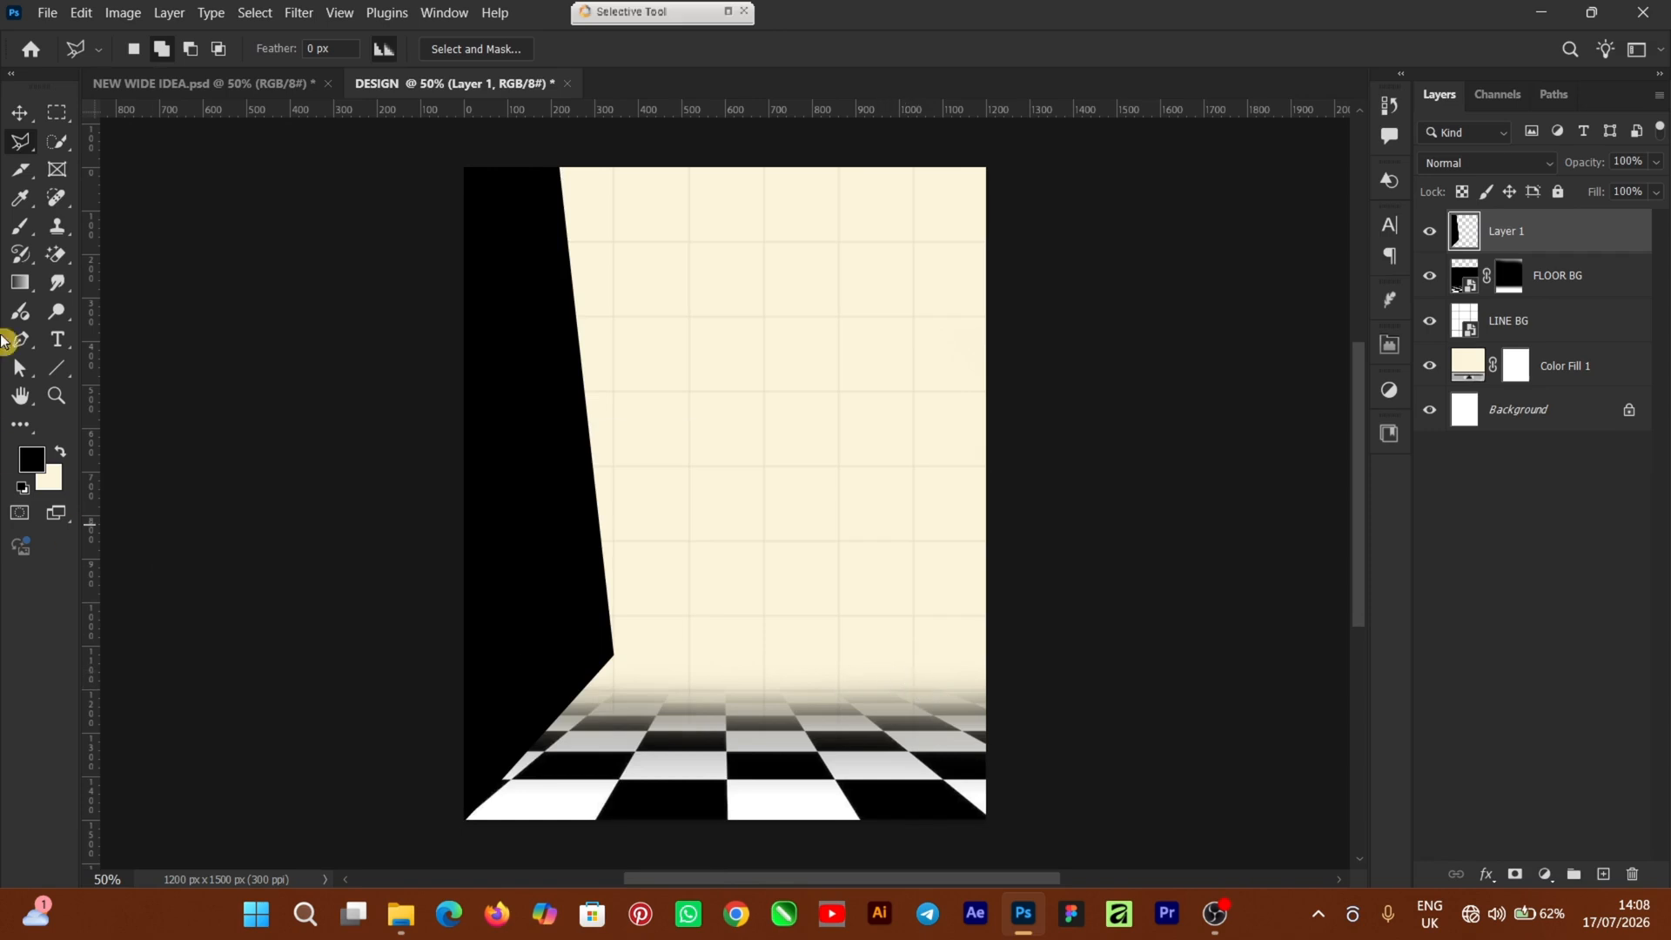
Distort the black wall, pulling its bottom-right corner down into the floor, and commit
left_click(19, 113)
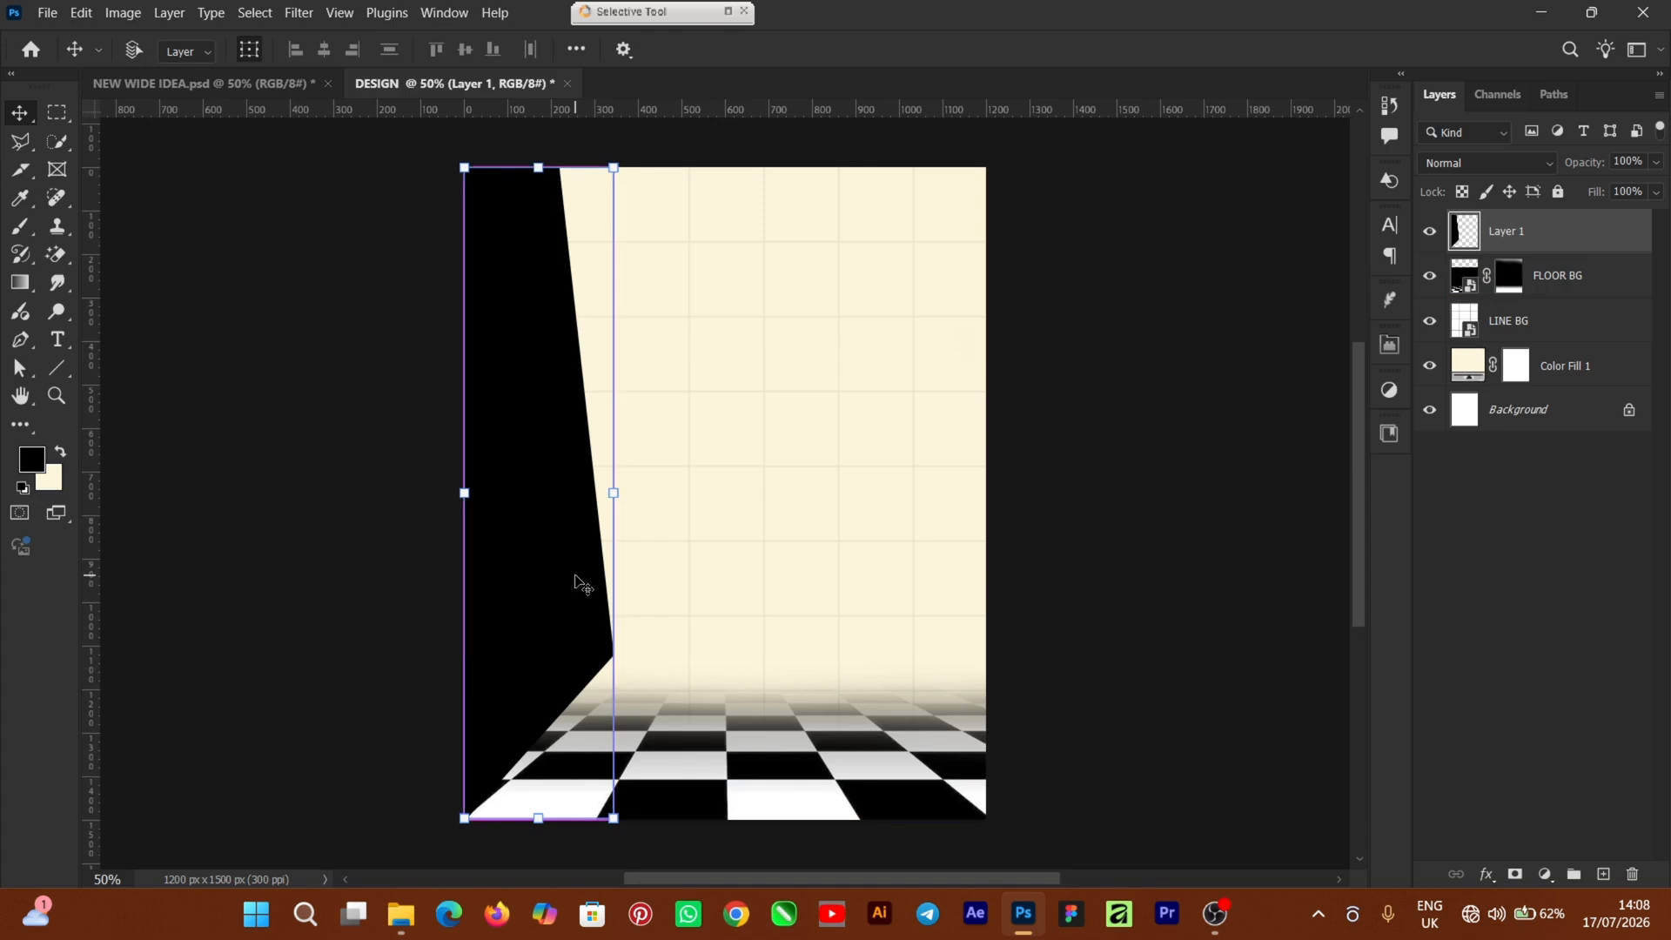
key("ctrl+t")
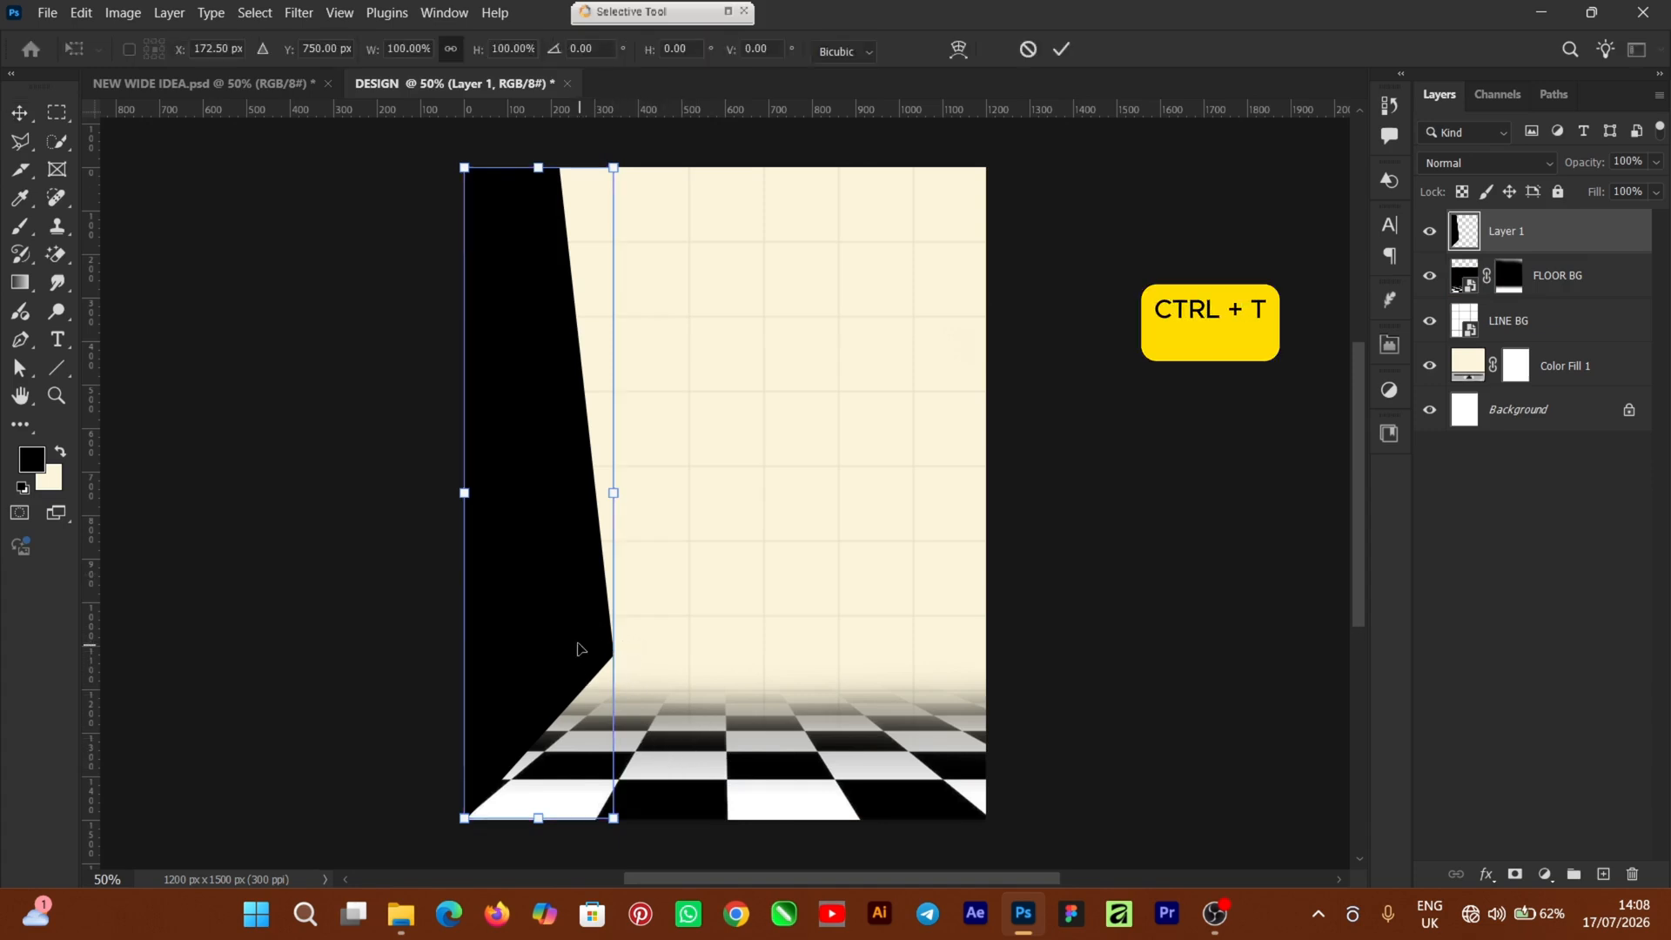
right_click(511, 528)
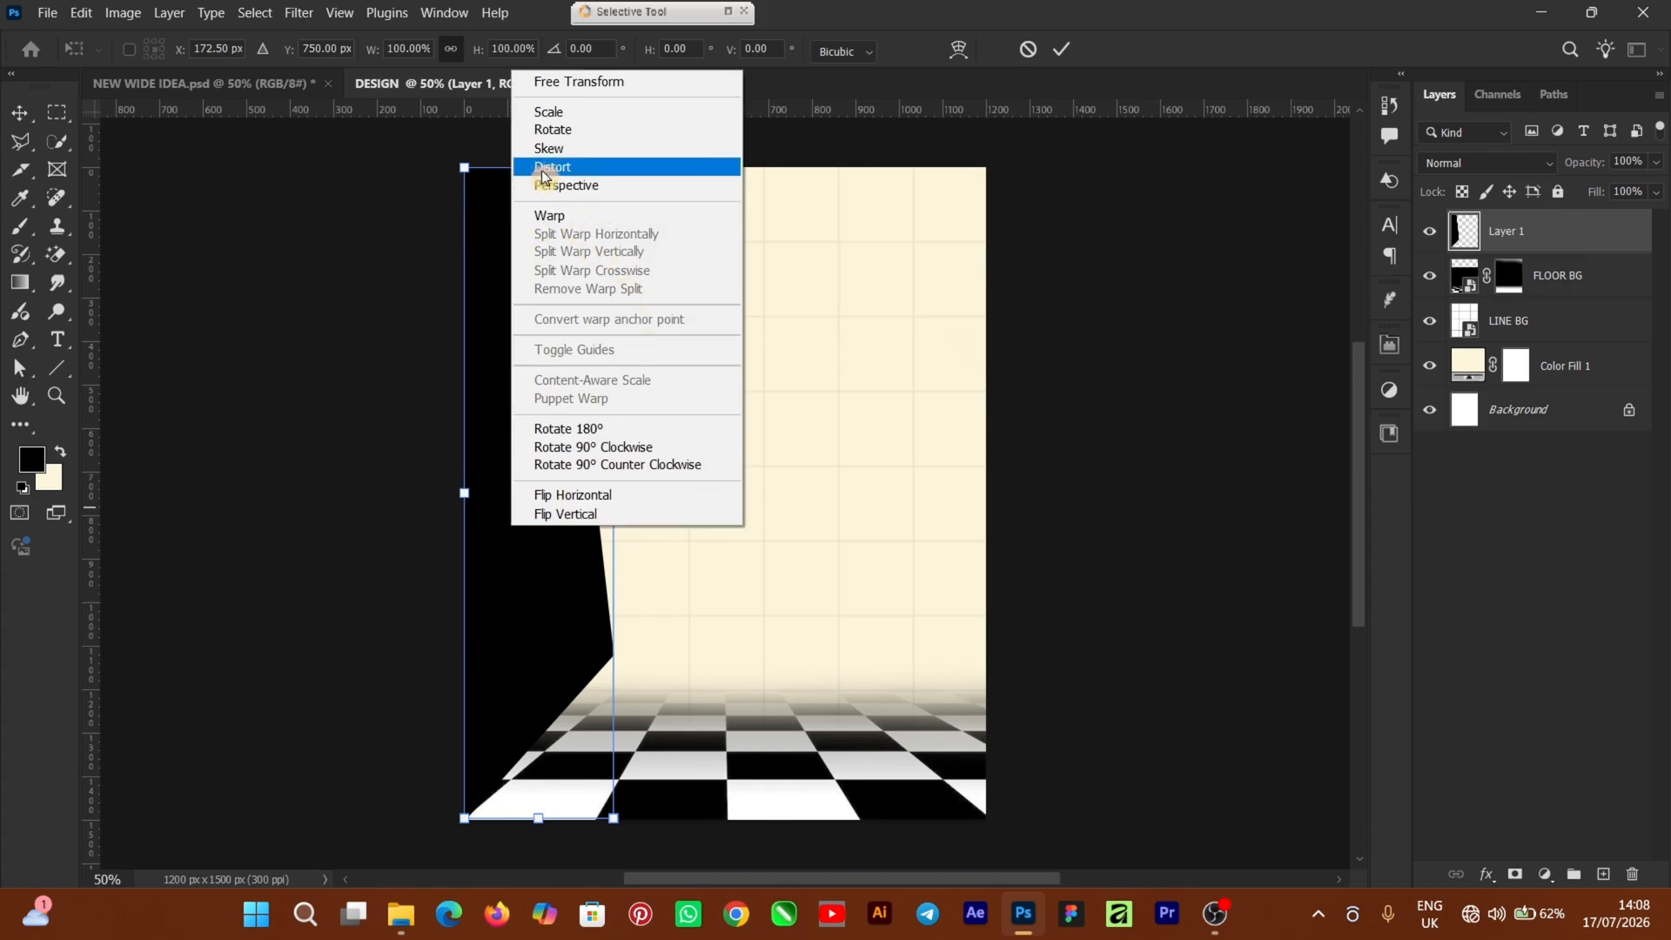
left_click(574, 178)
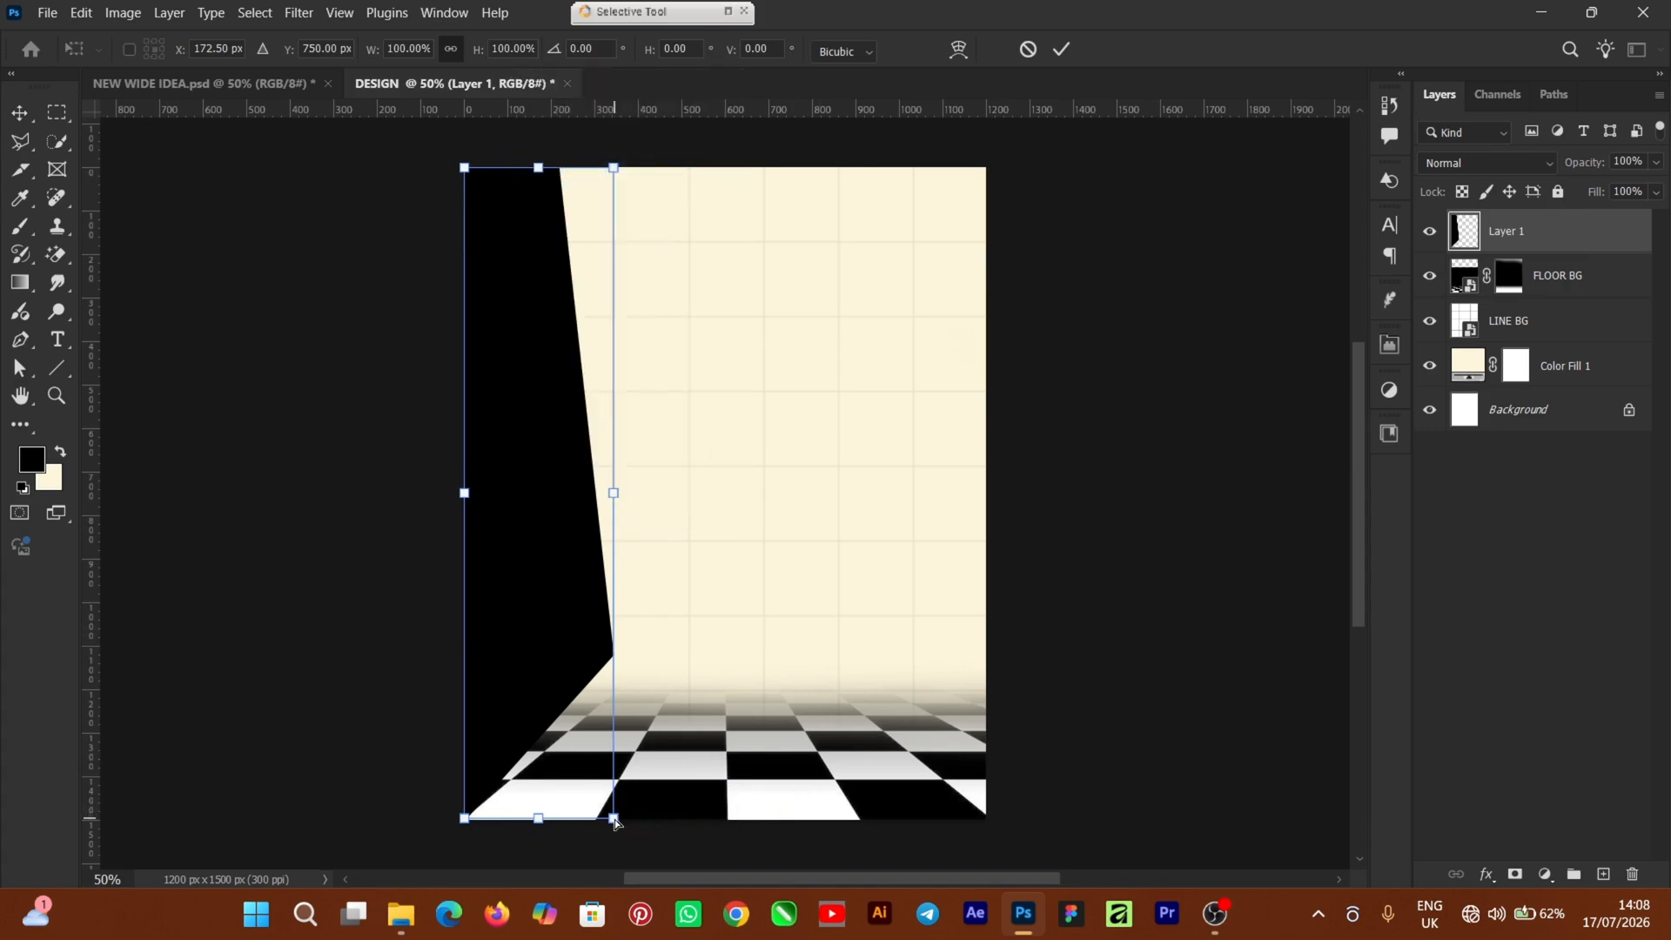
left_click_drag(616, 825, 582, 857)
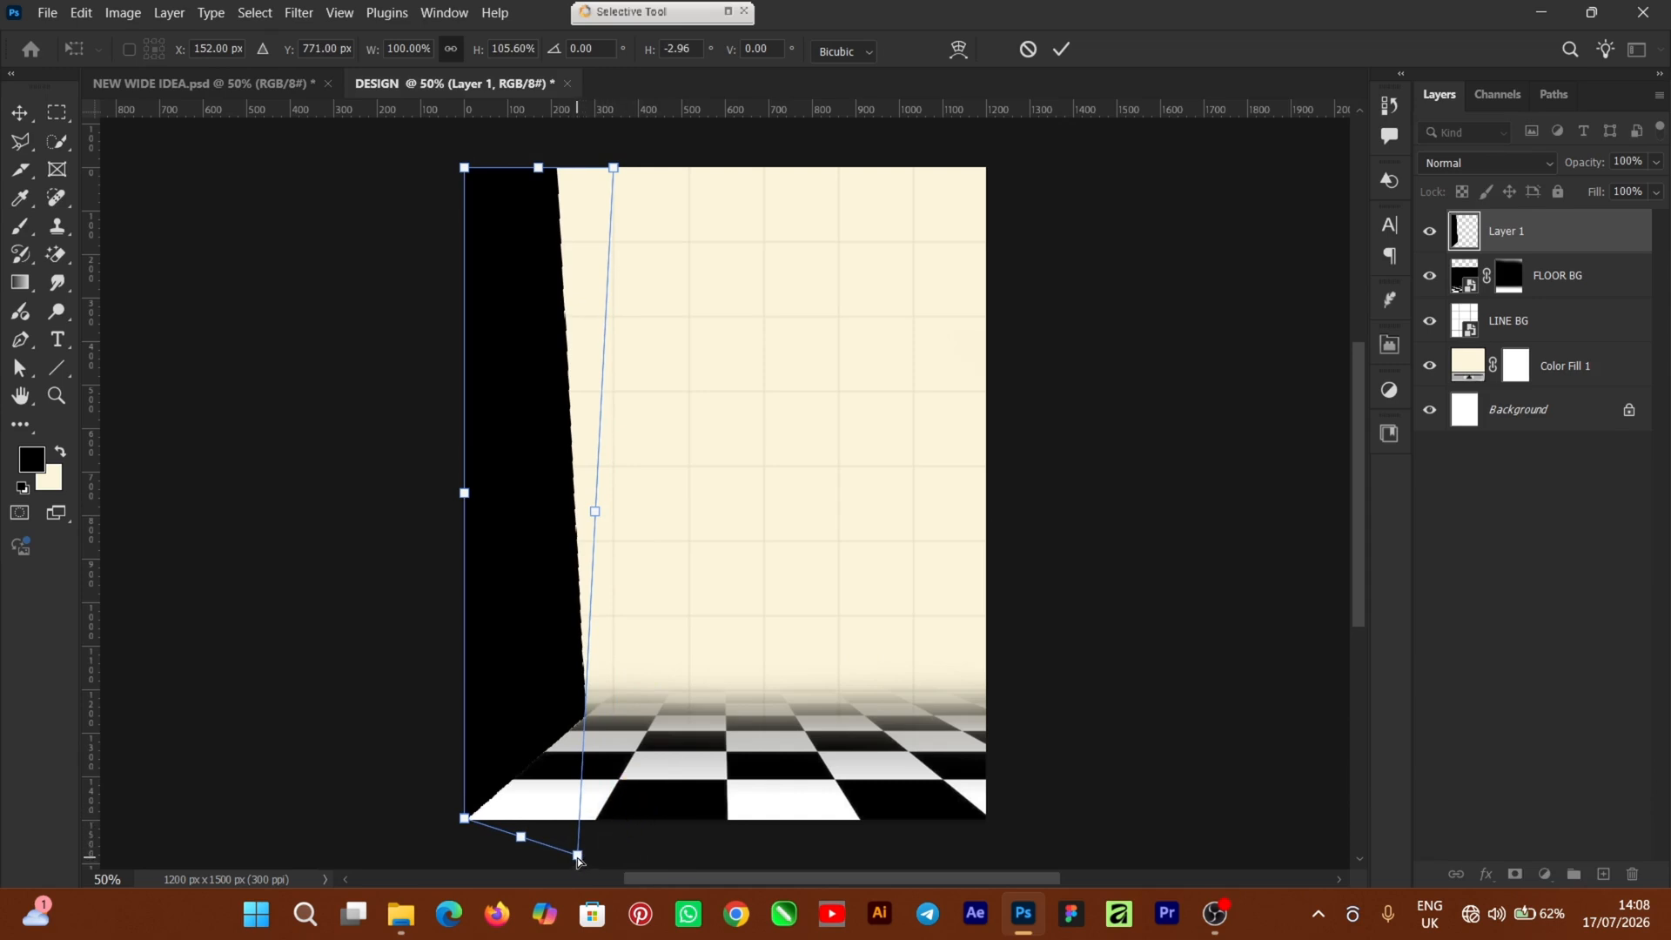
mouse_move(579, 860)
left_mouse_down()
mouse_move(603, 841)
mouse_move(604, 871)
left_mouse_up()
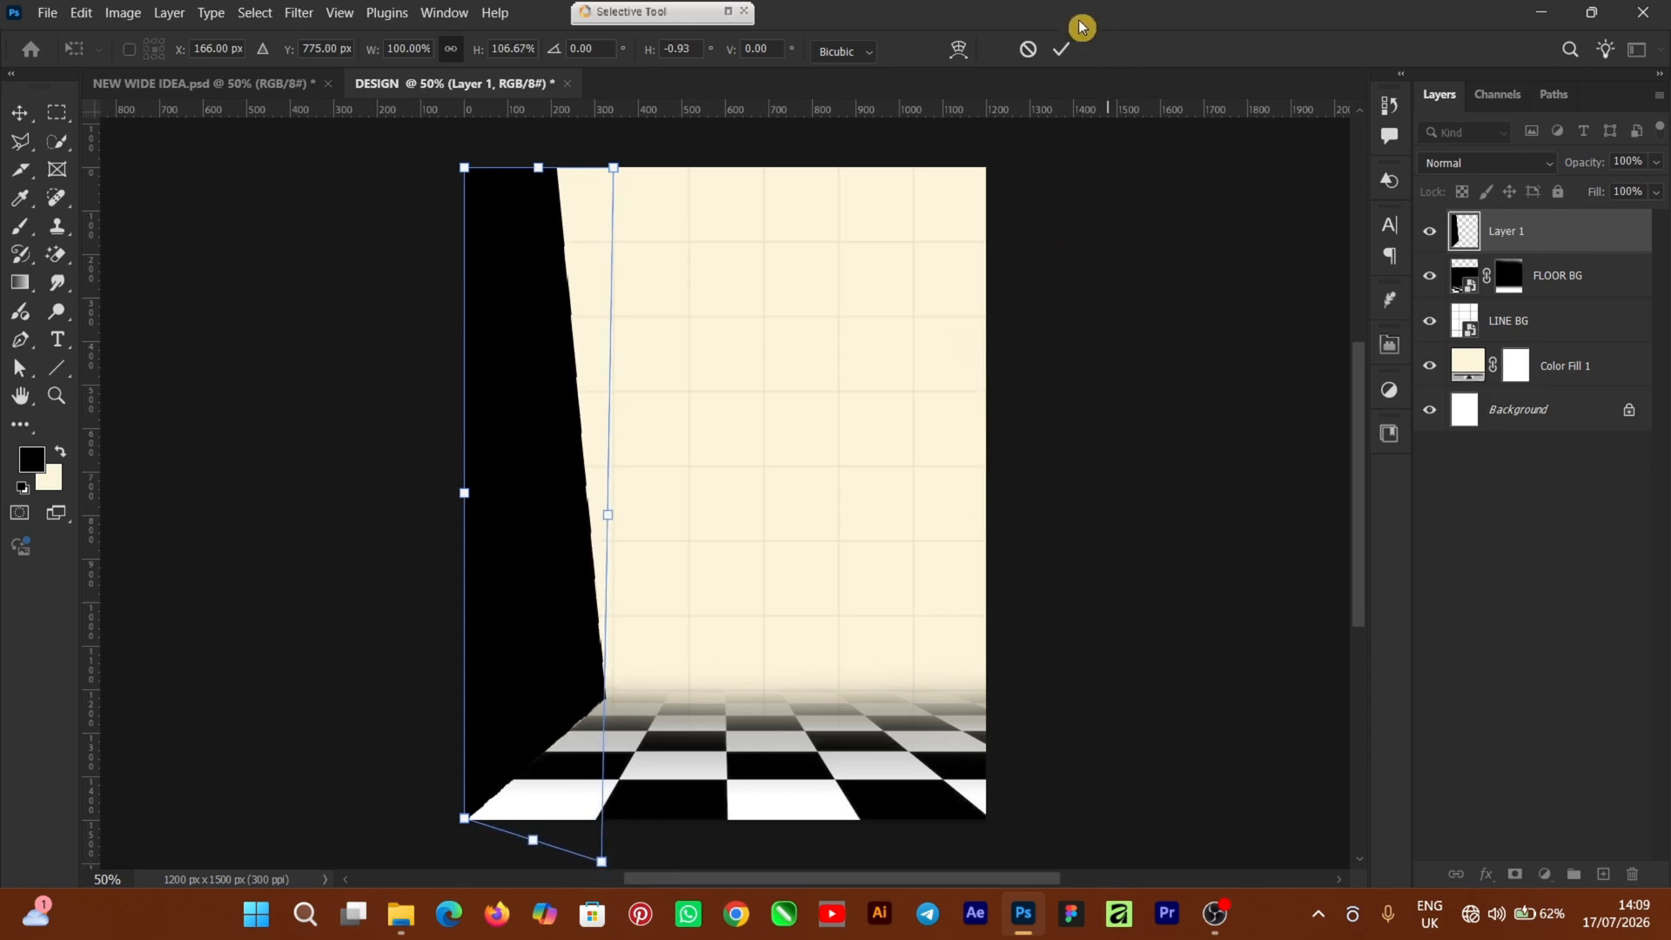
left_click(1061, 49)
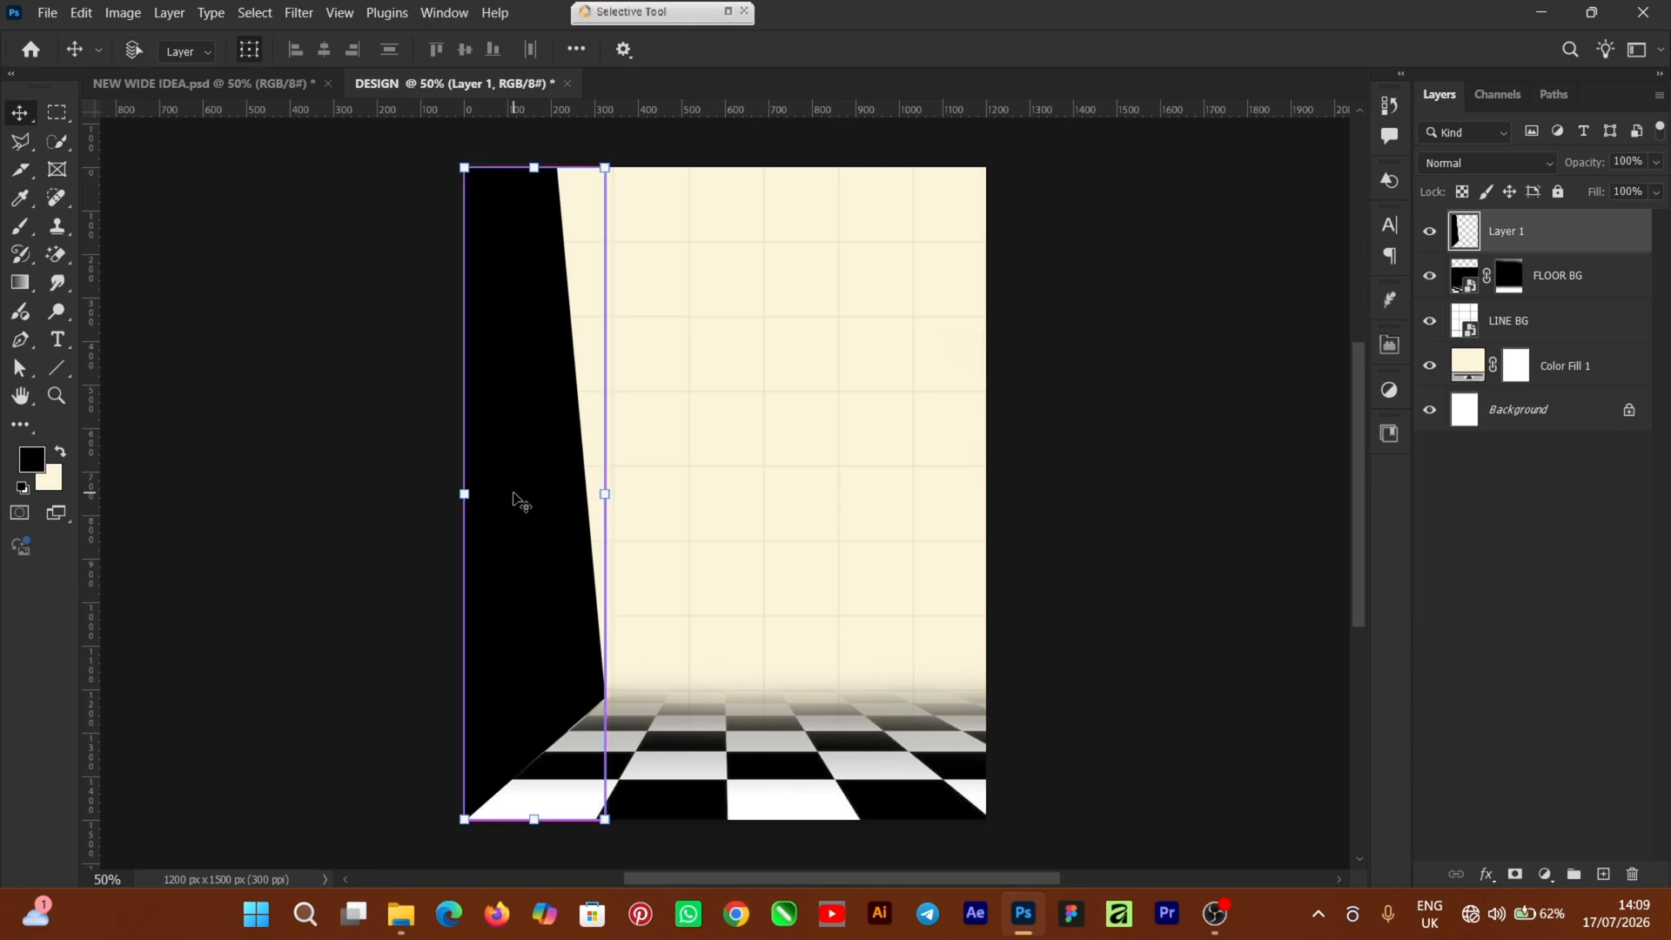
Duplicate the black wall, flip it horizontally, and move it to the poster's right side
key("ctrl+j")
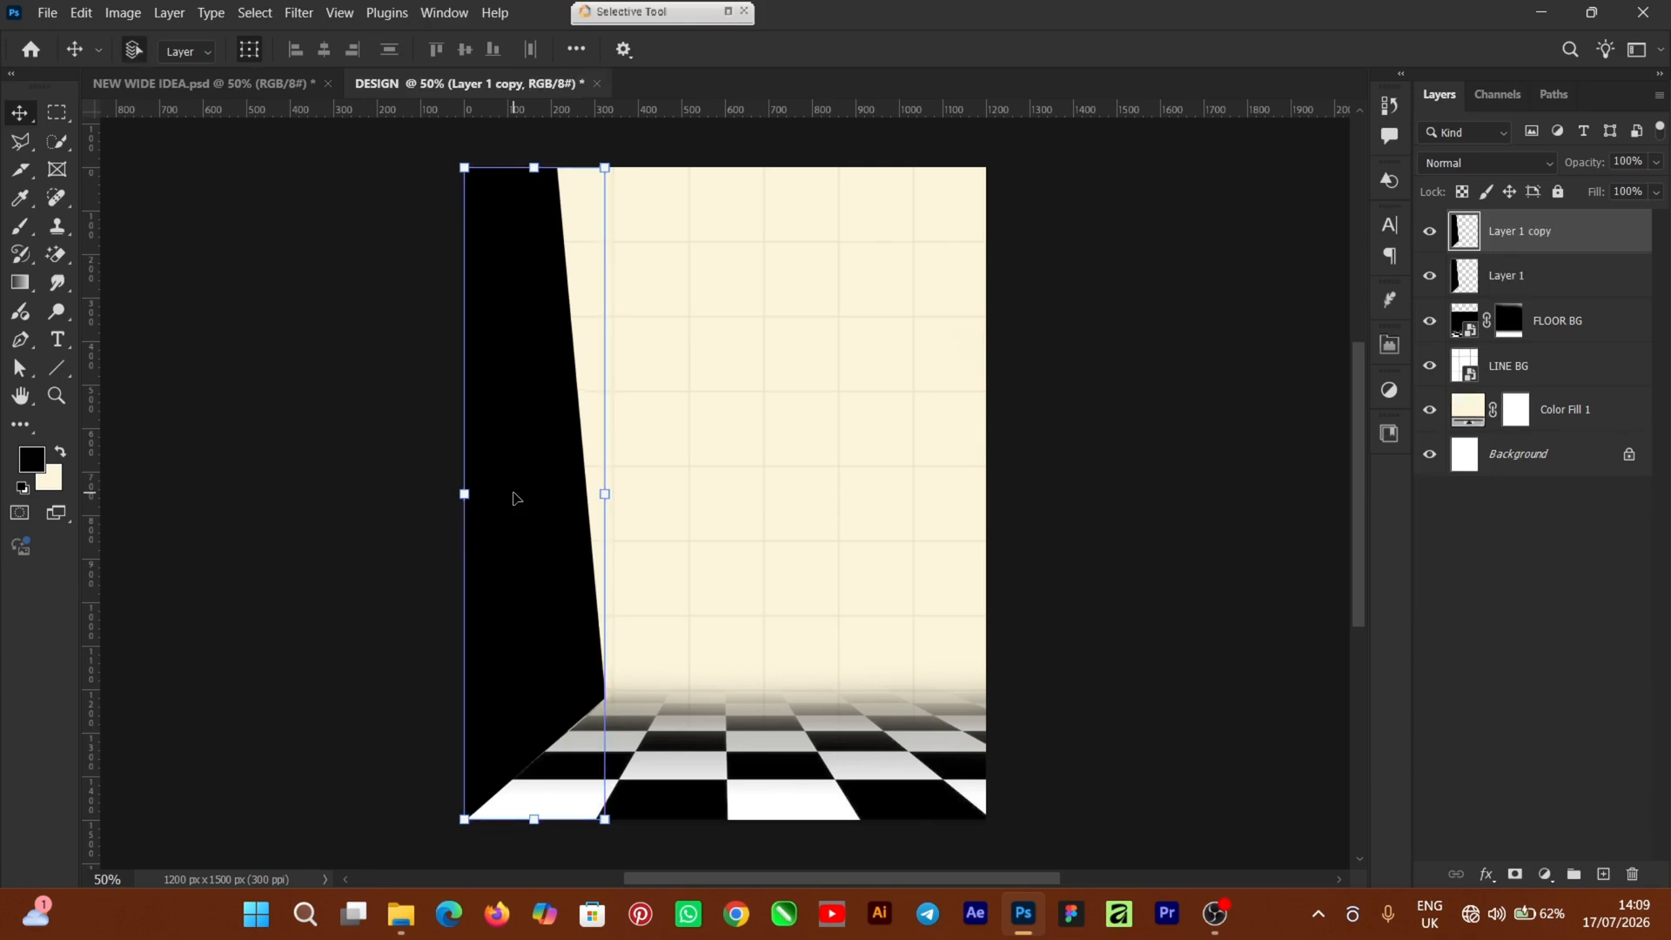
key("ctrl+t")
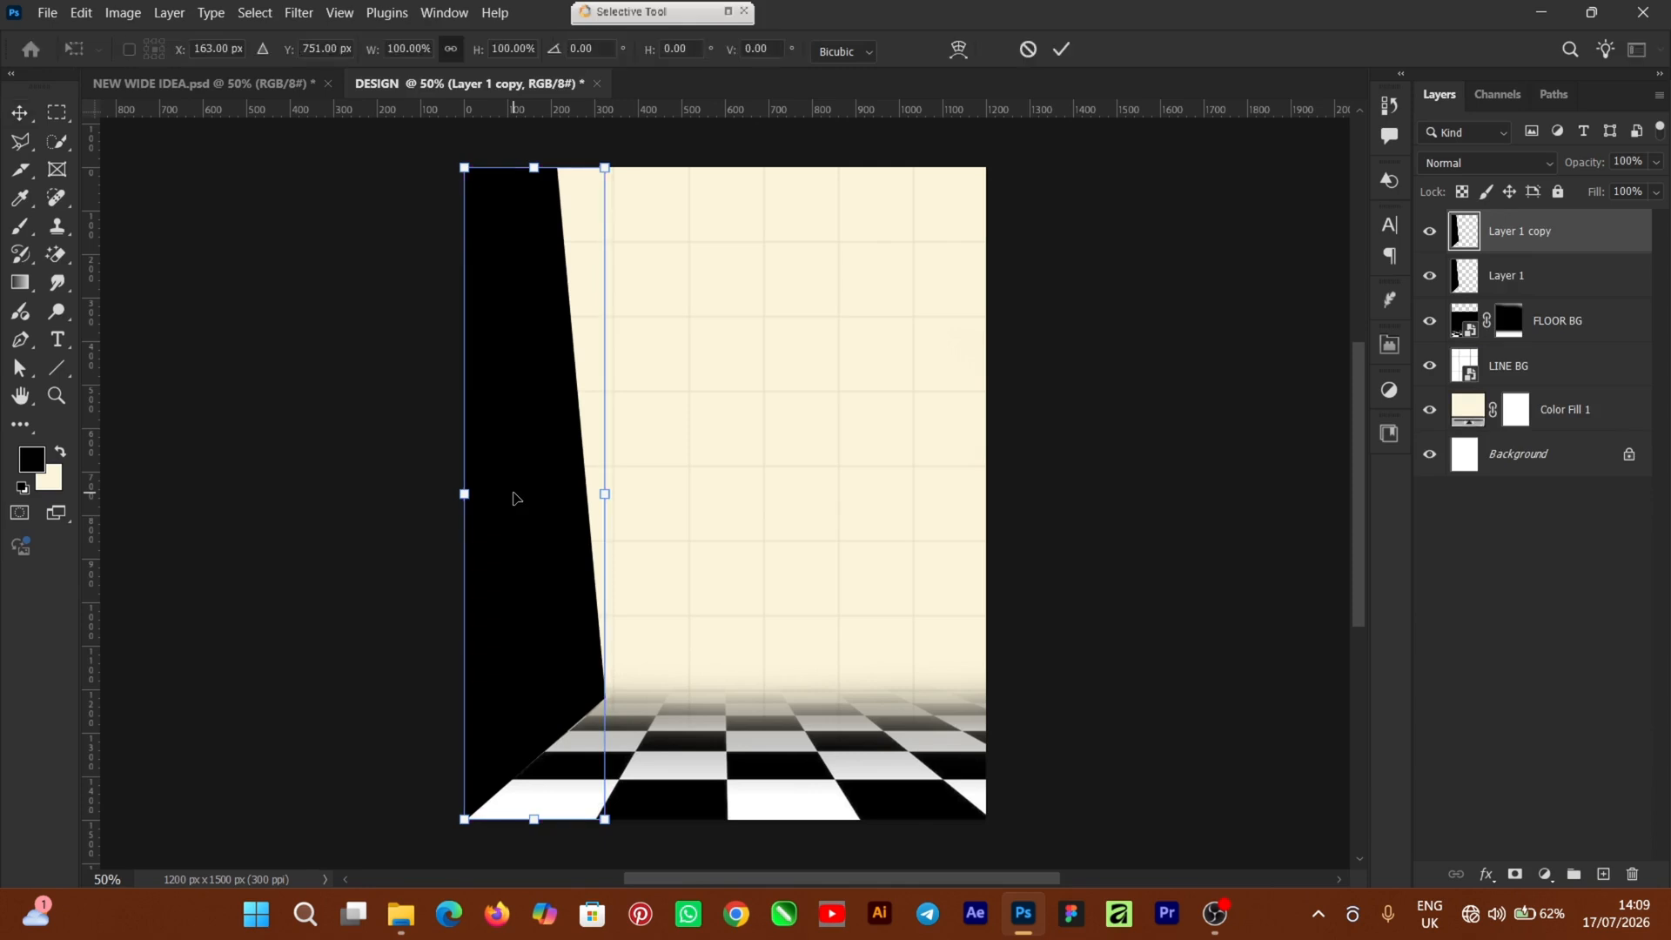
right_click(514, 498)
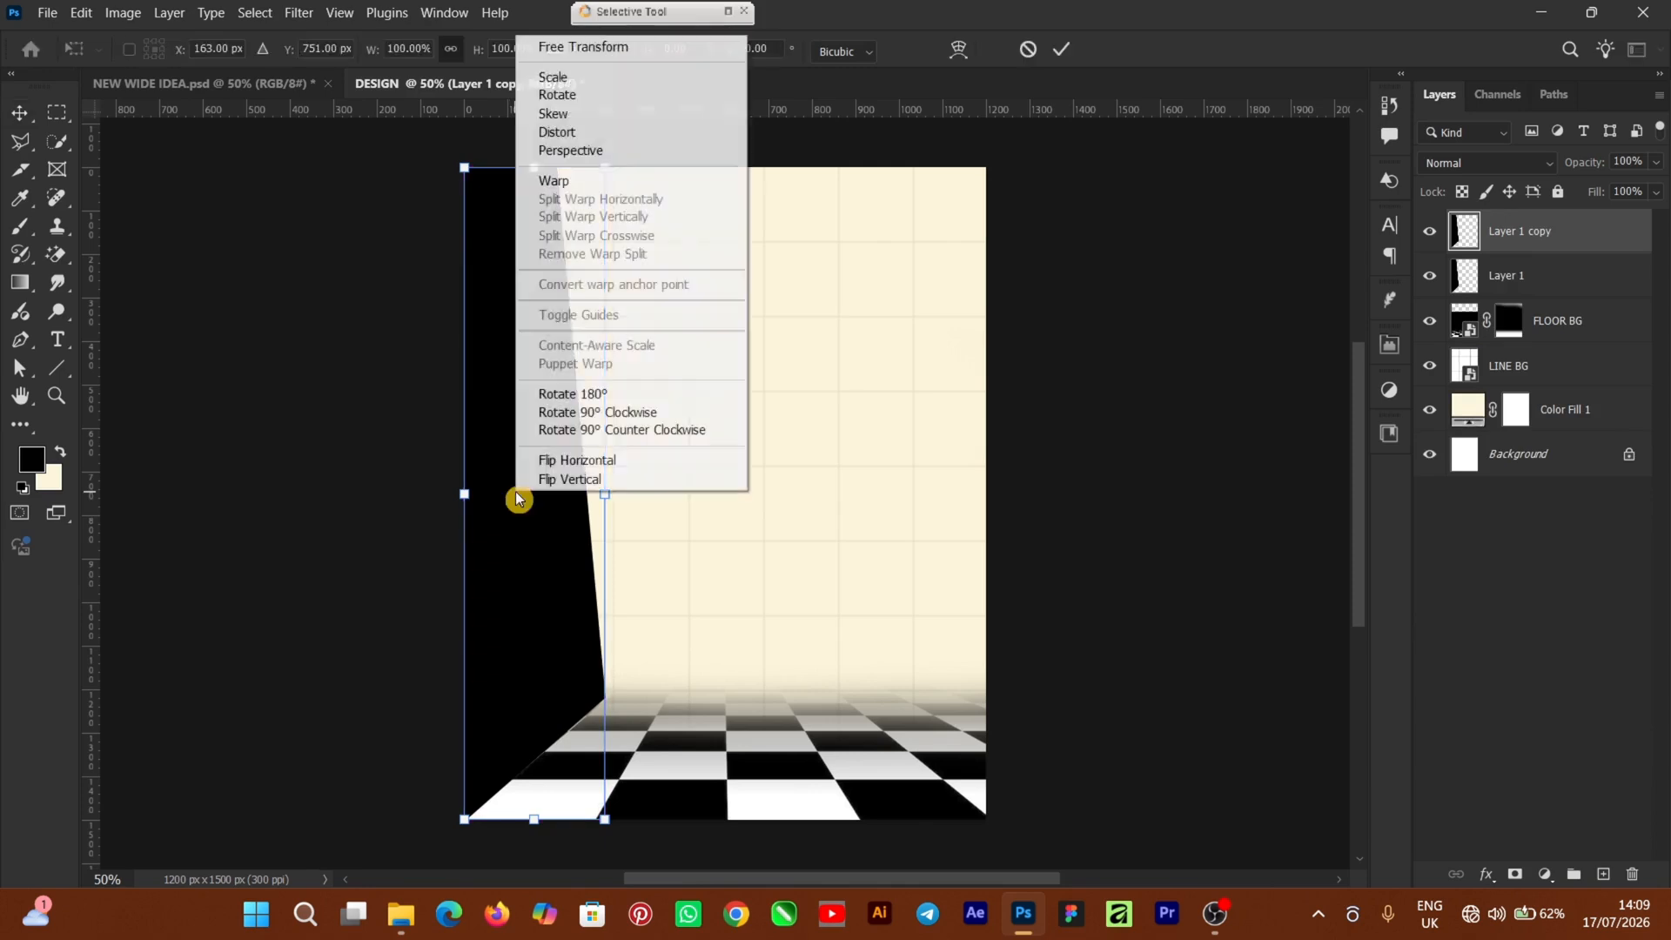
left_click(561, 466)
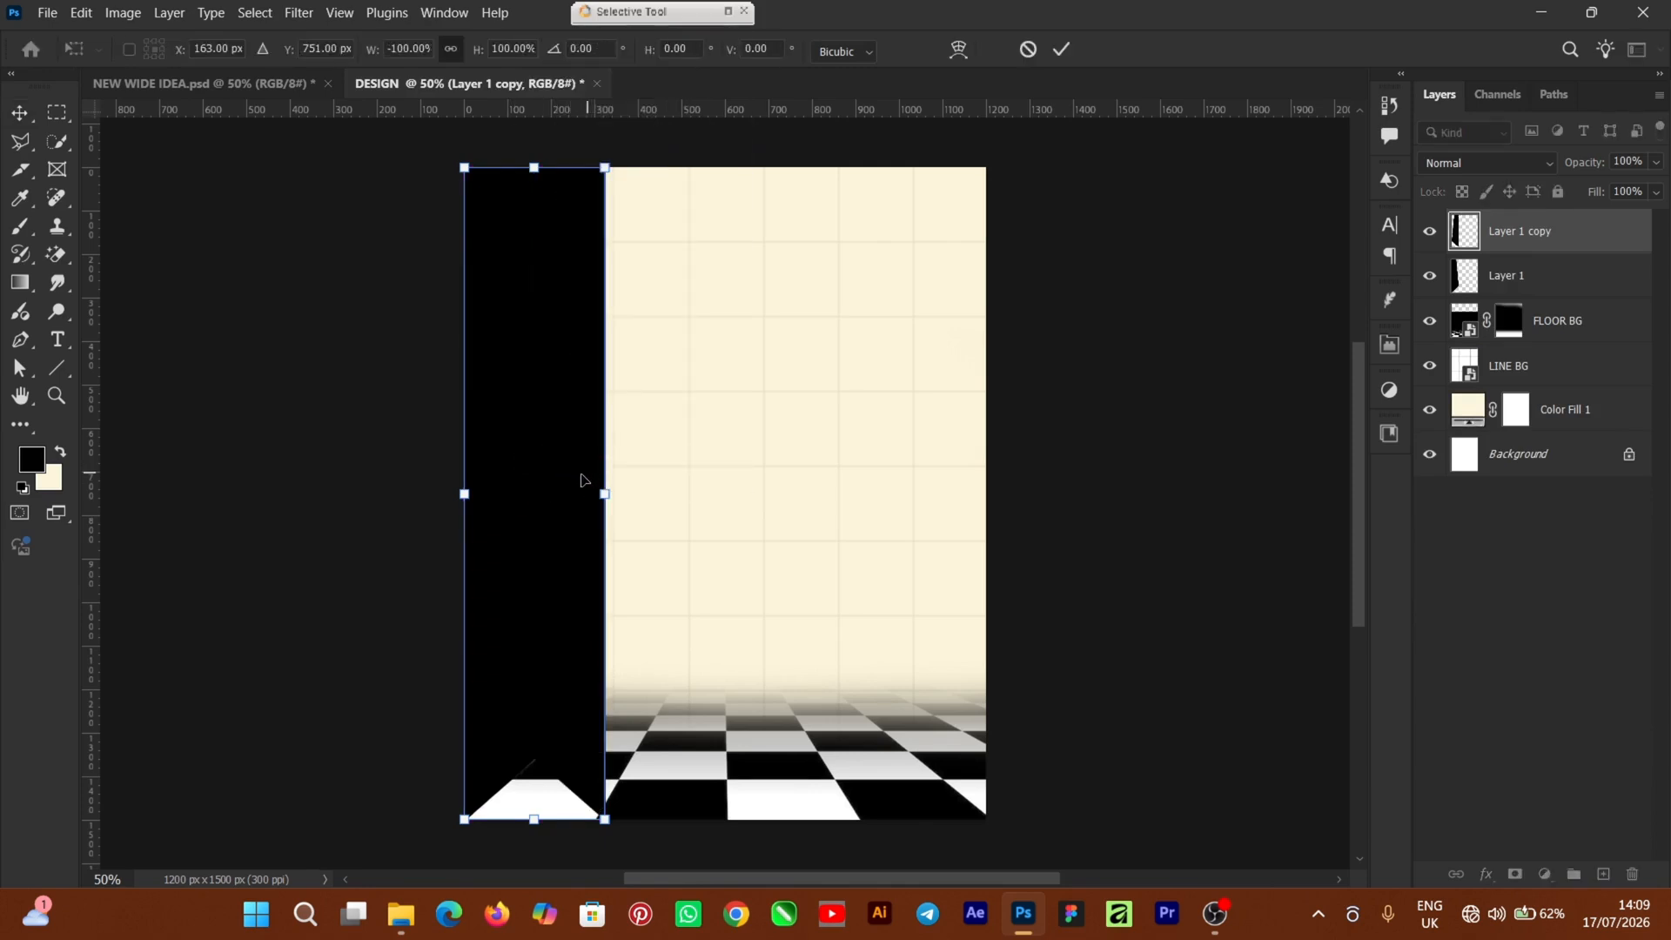
left_click_drag(548, 547, 939, 558)
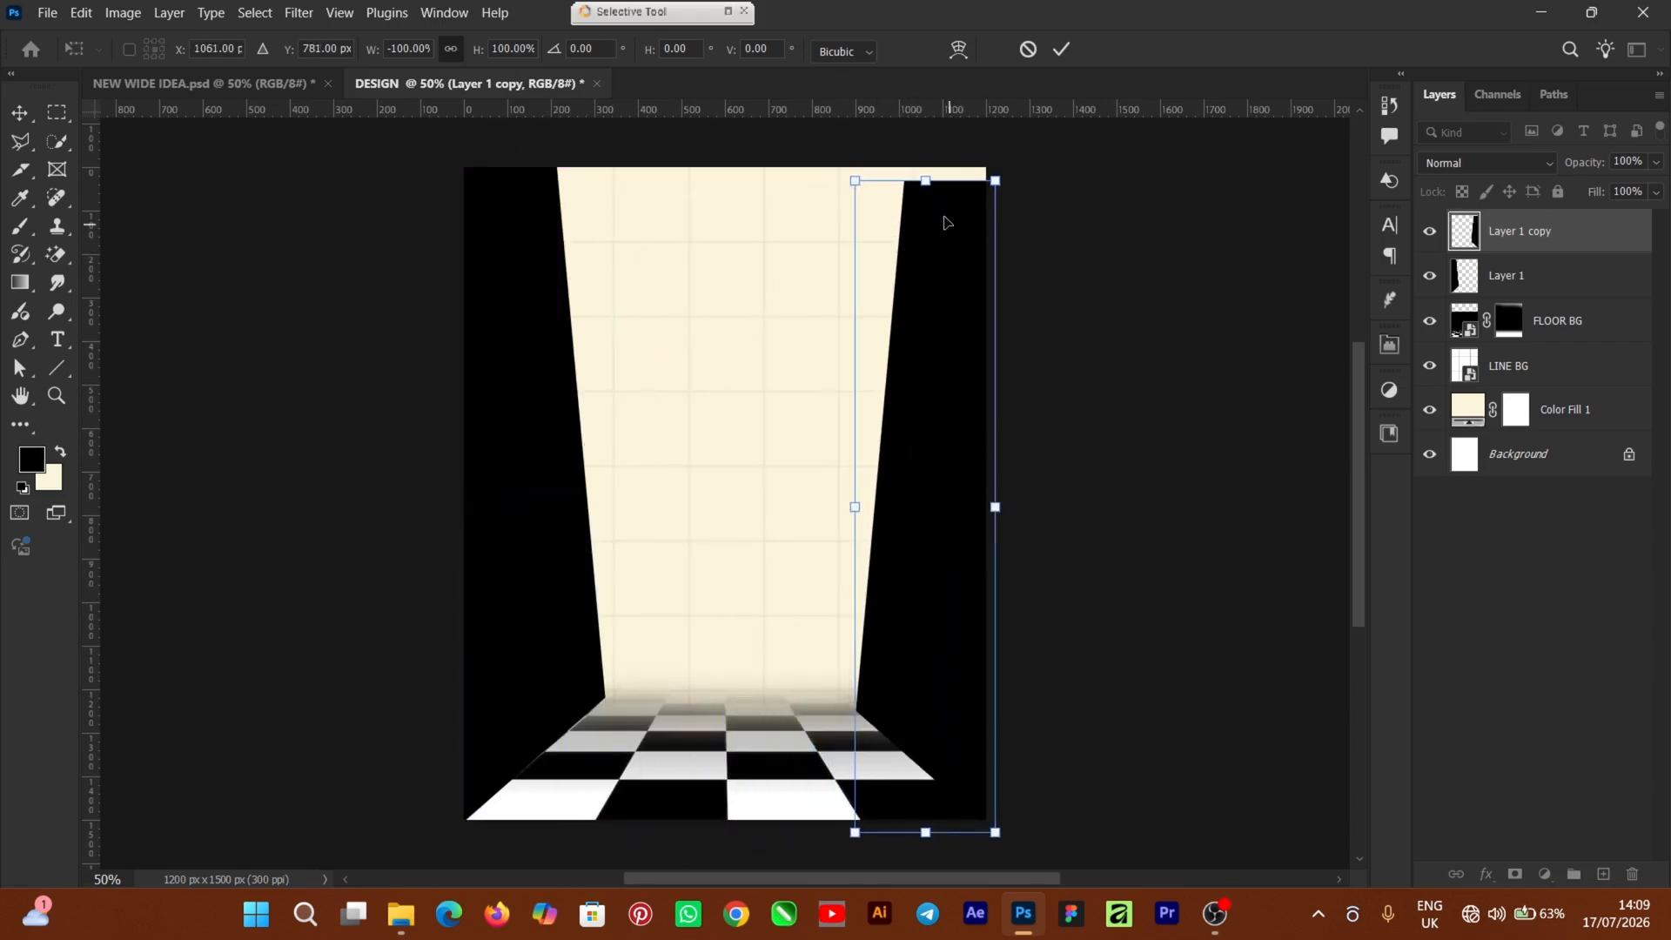
left_click_drag(926, 182, 925, 169)
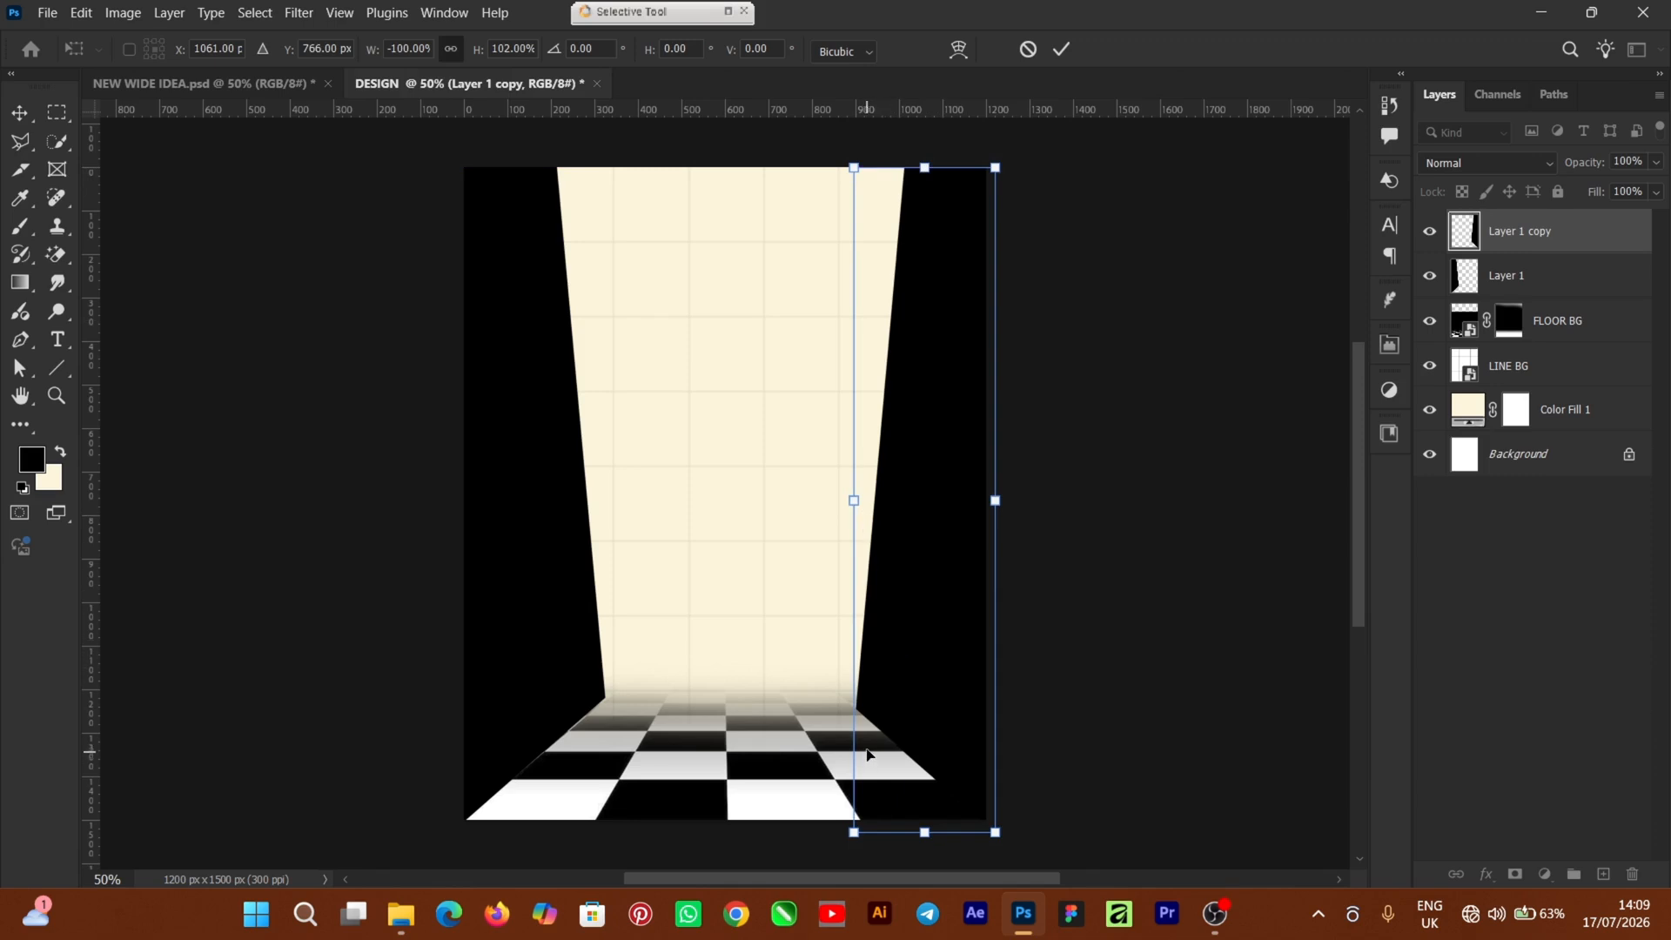
Distort the right panel's bottom-left corner to match the beam's slant, then commit
right_click(886, 664)
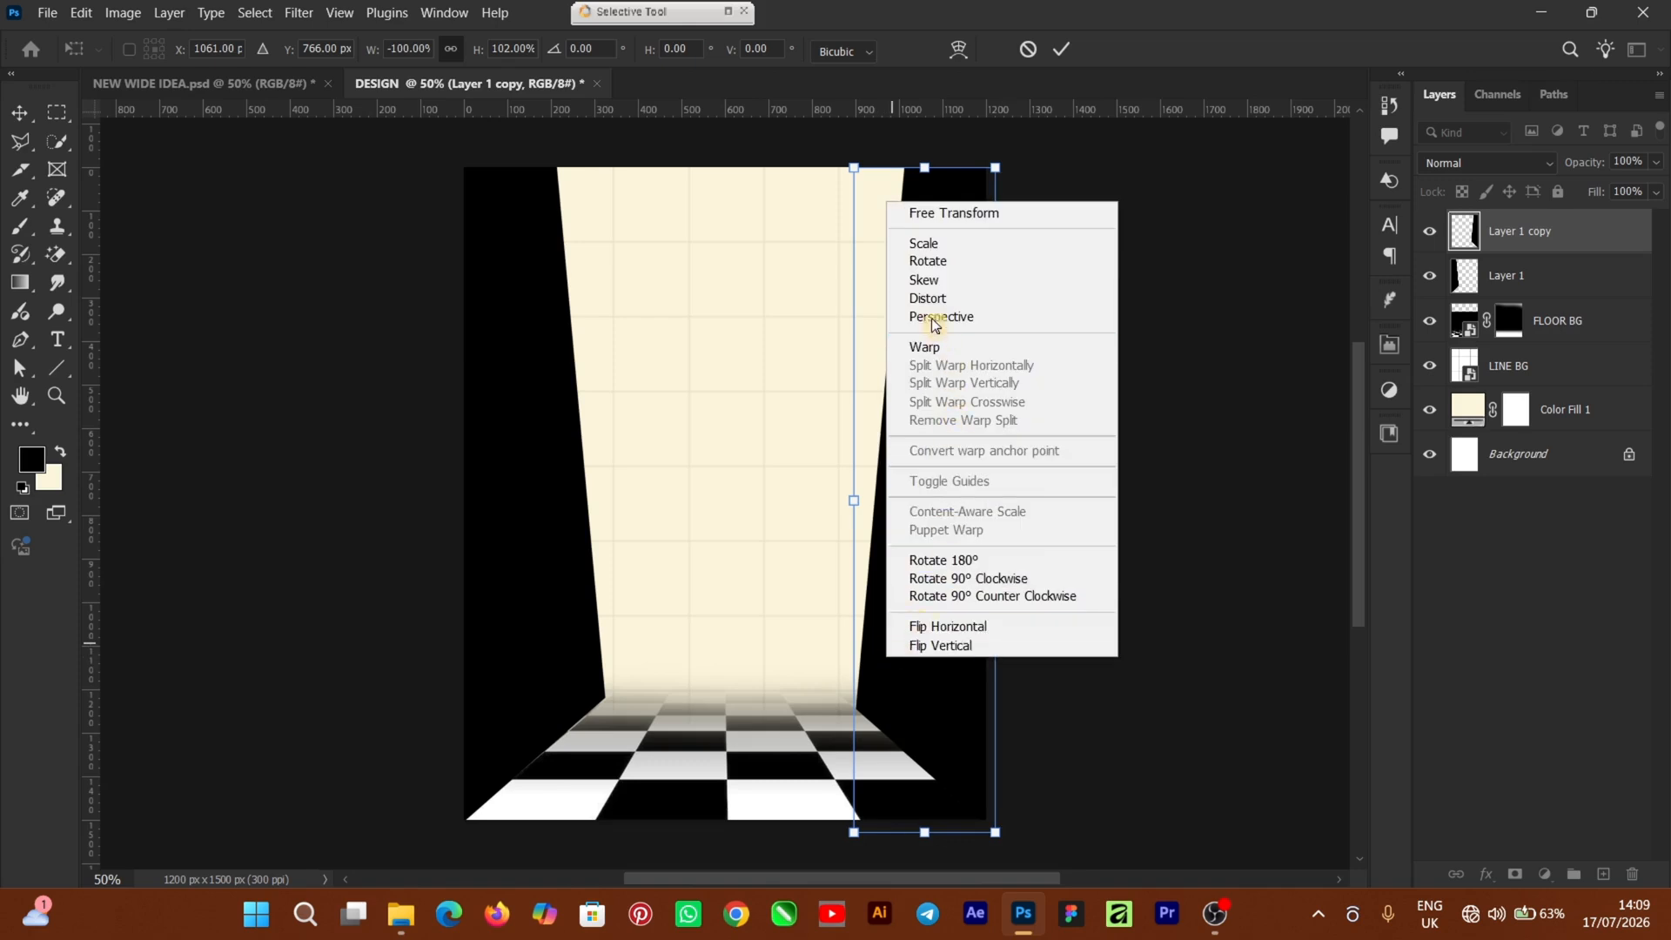
left_click(893, 298)
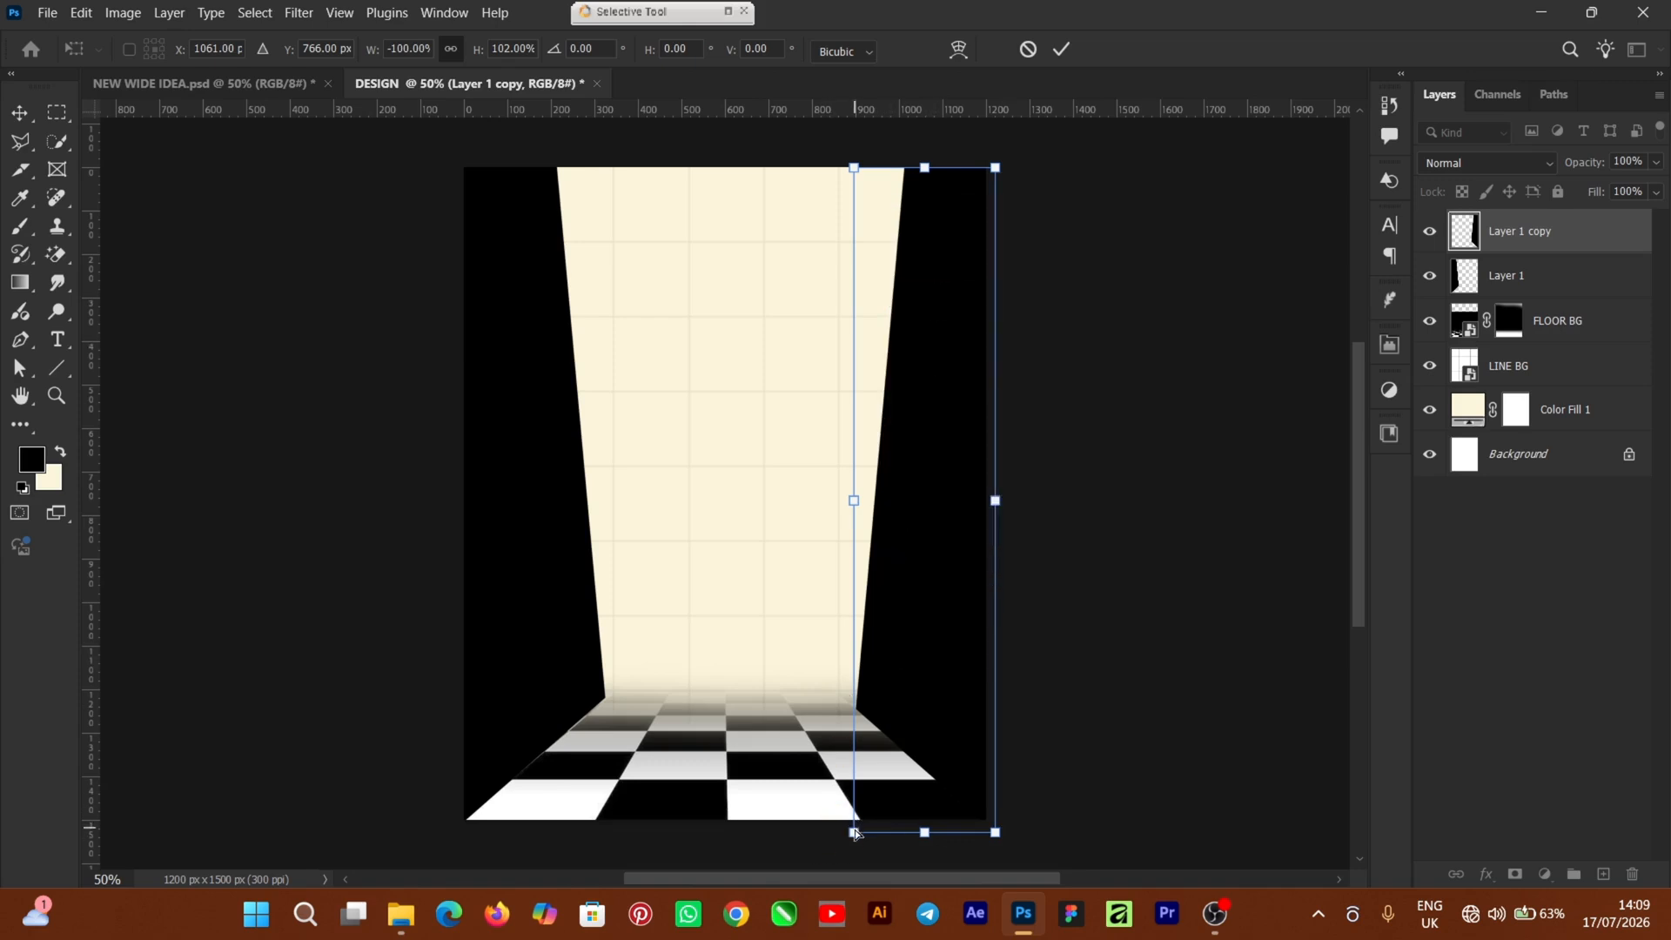
left_click_drag(855, 833, 844, 843)
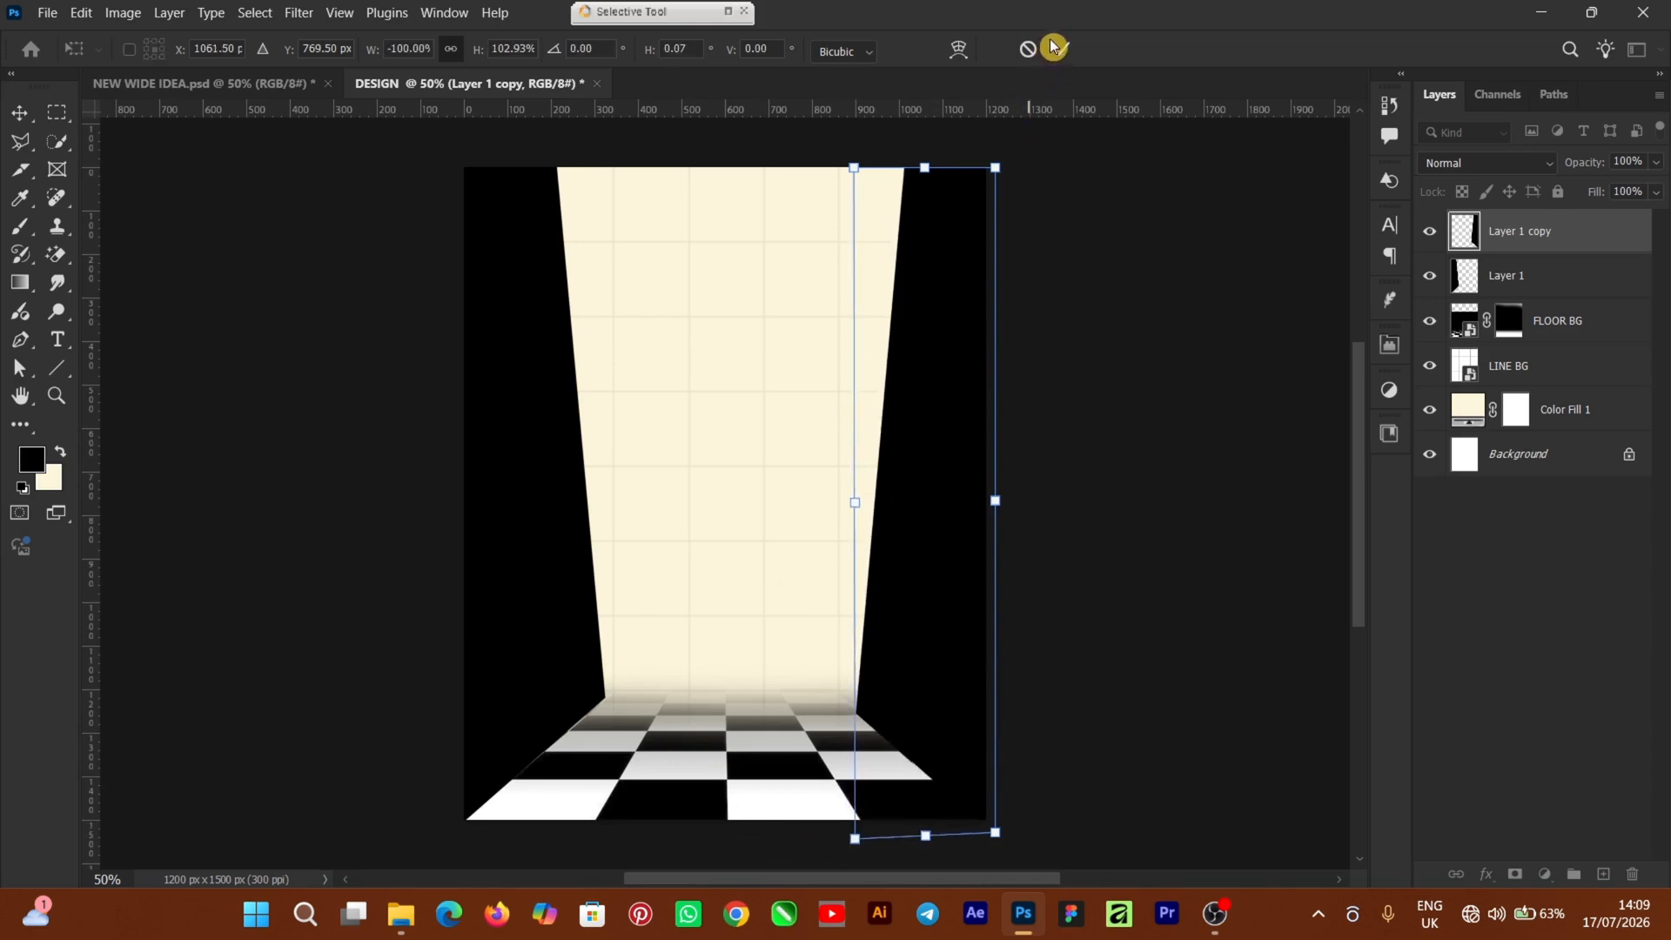
double_click(959, 336)
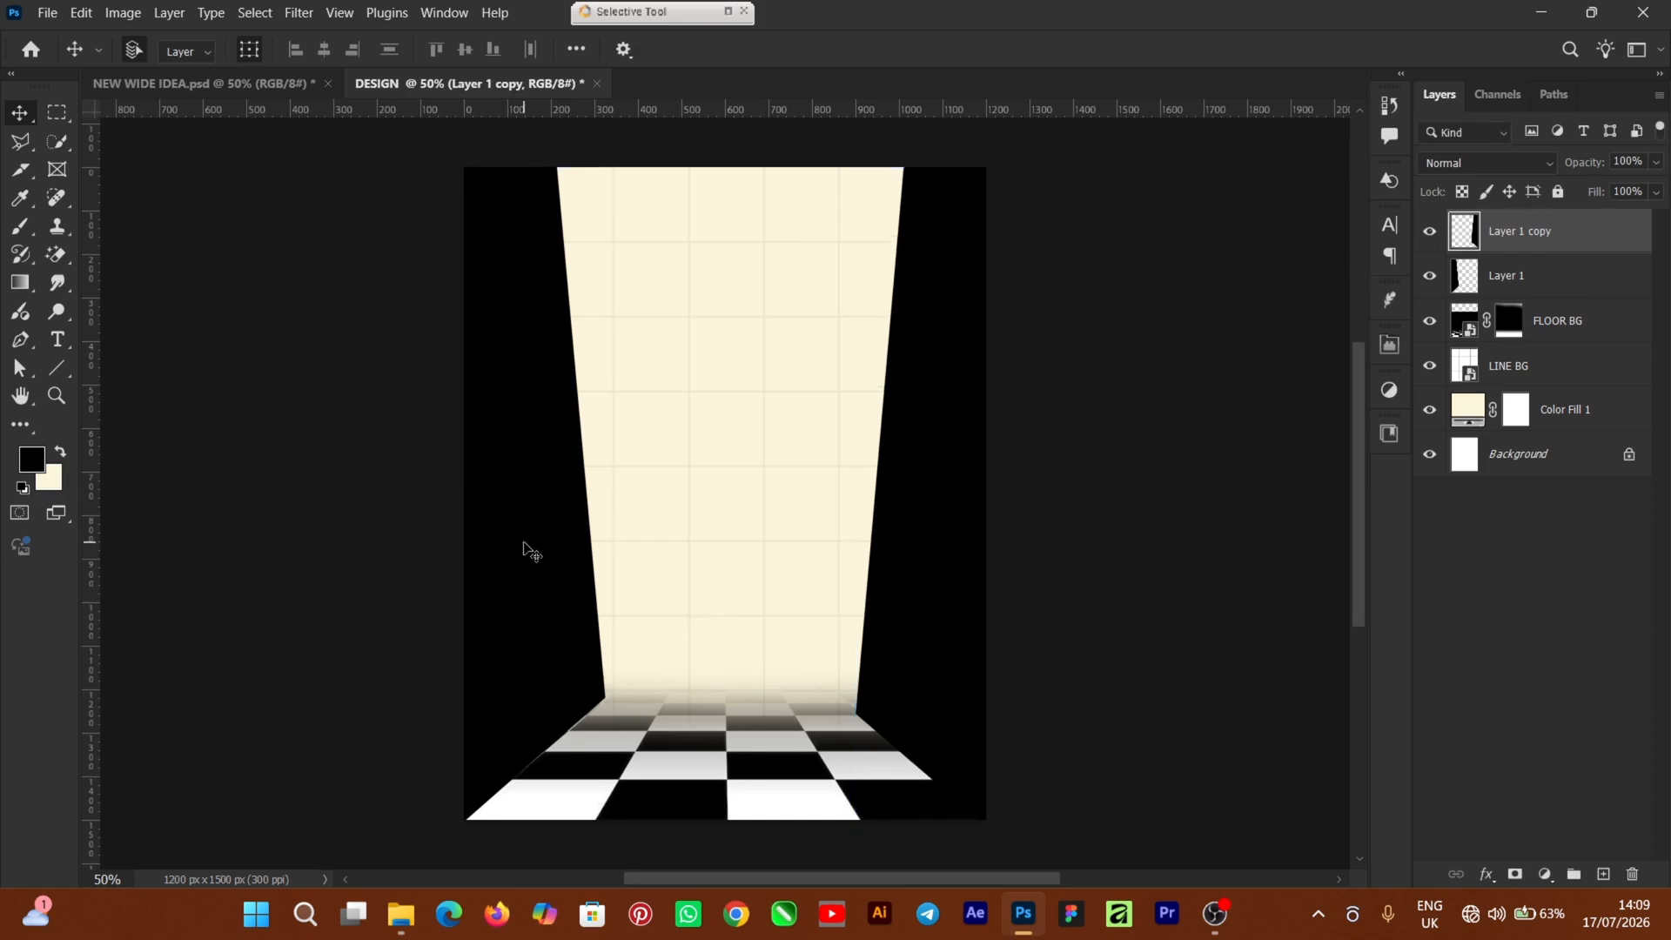
left_click(1204, 517)
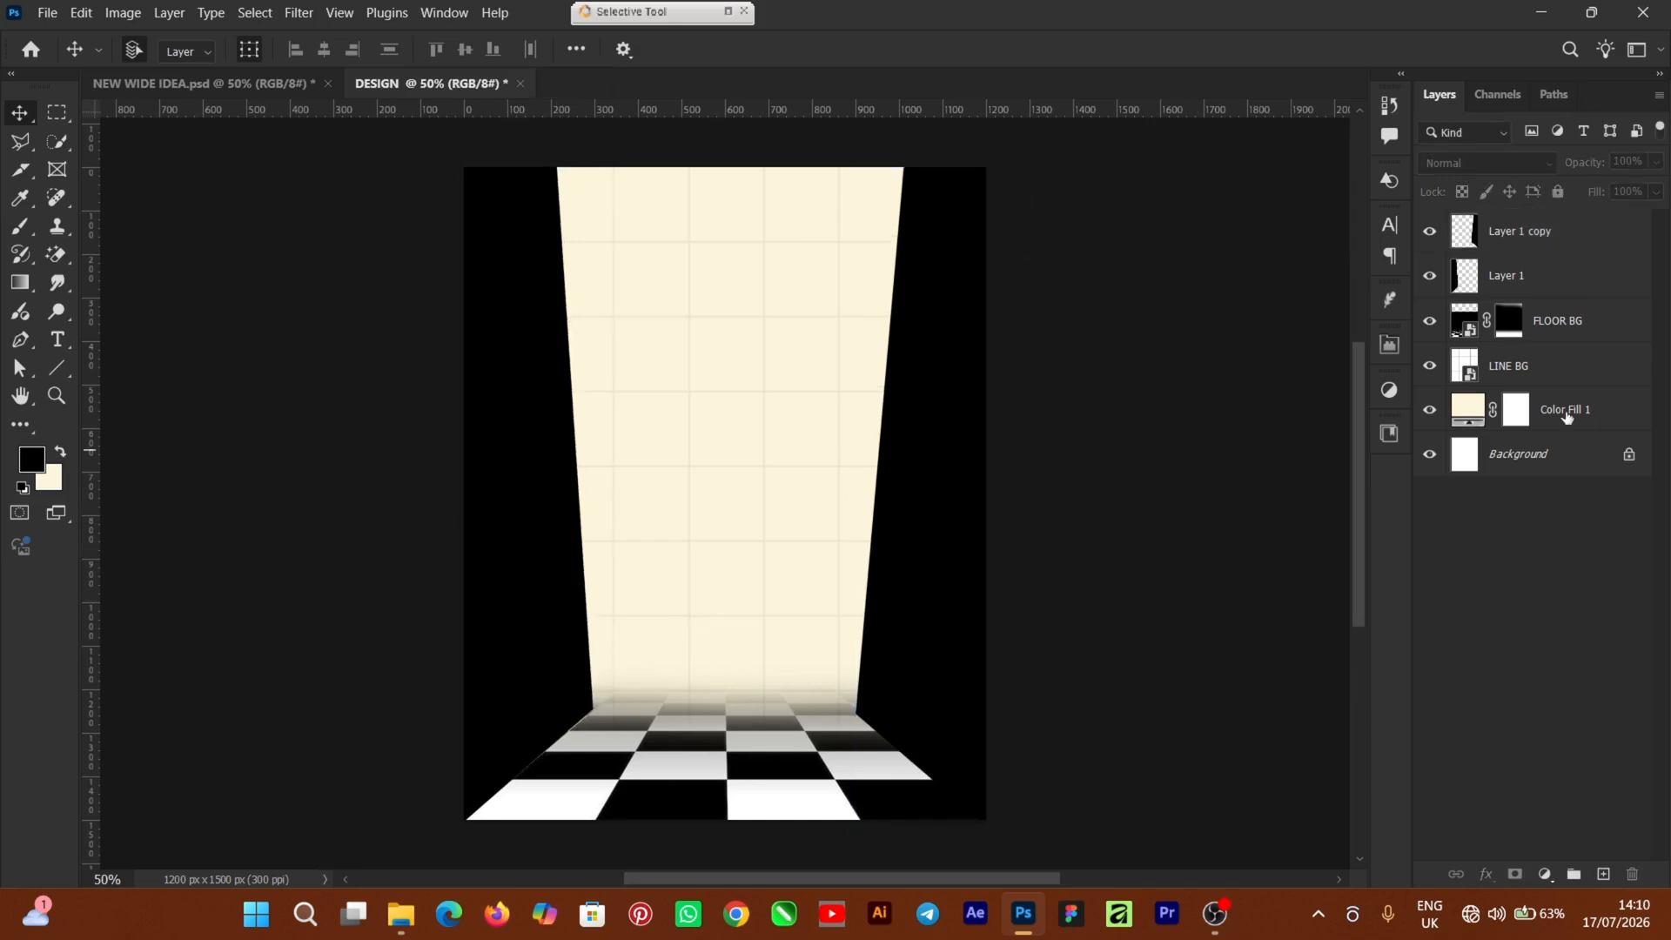
Add an empty Layer 2 above Layer 1 copy and set the foreground to cream #fcf3cf
left_click(1549, 286)
left_click(1550, 232)
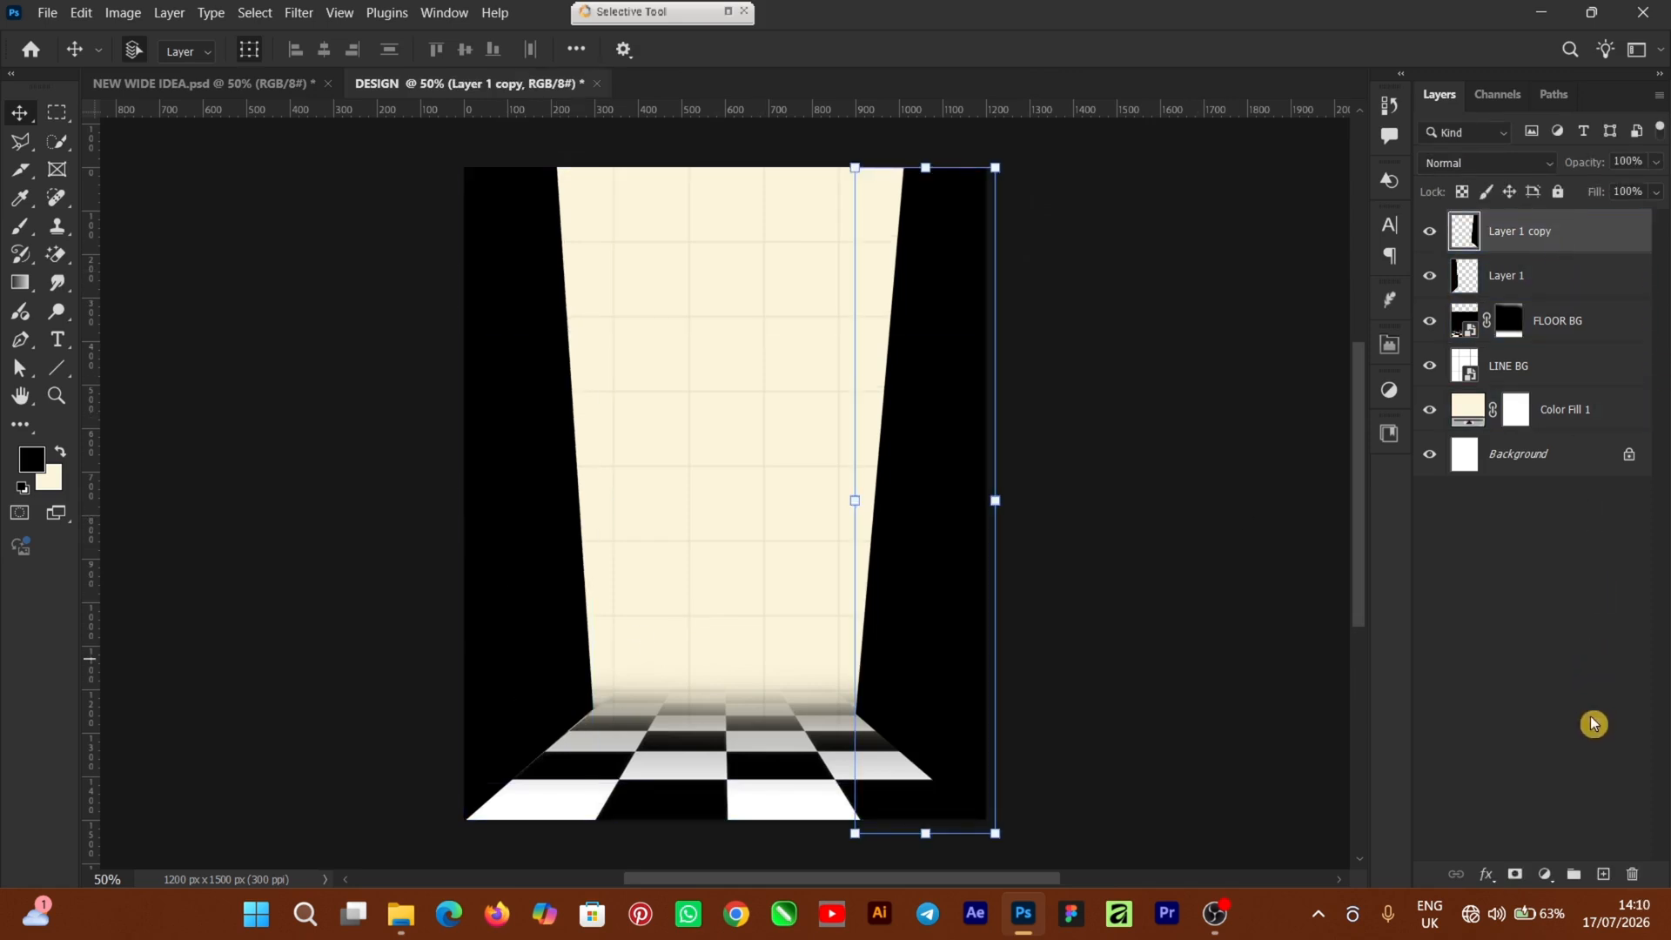
left_click(1604, 875)
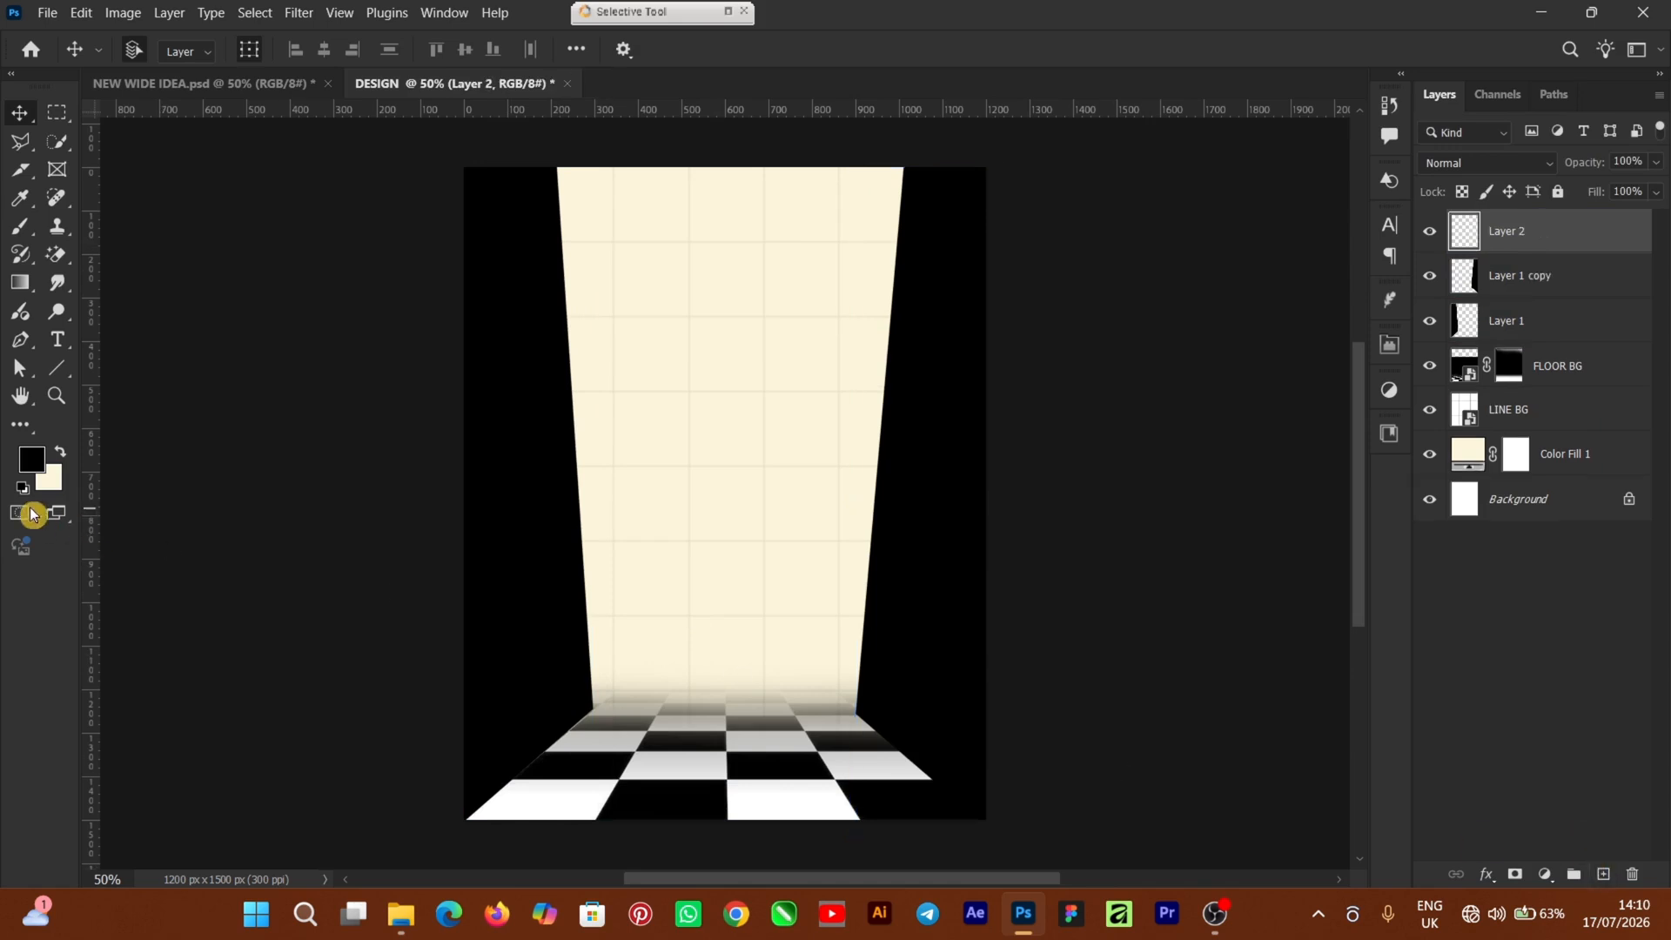
left_click(66, 456)
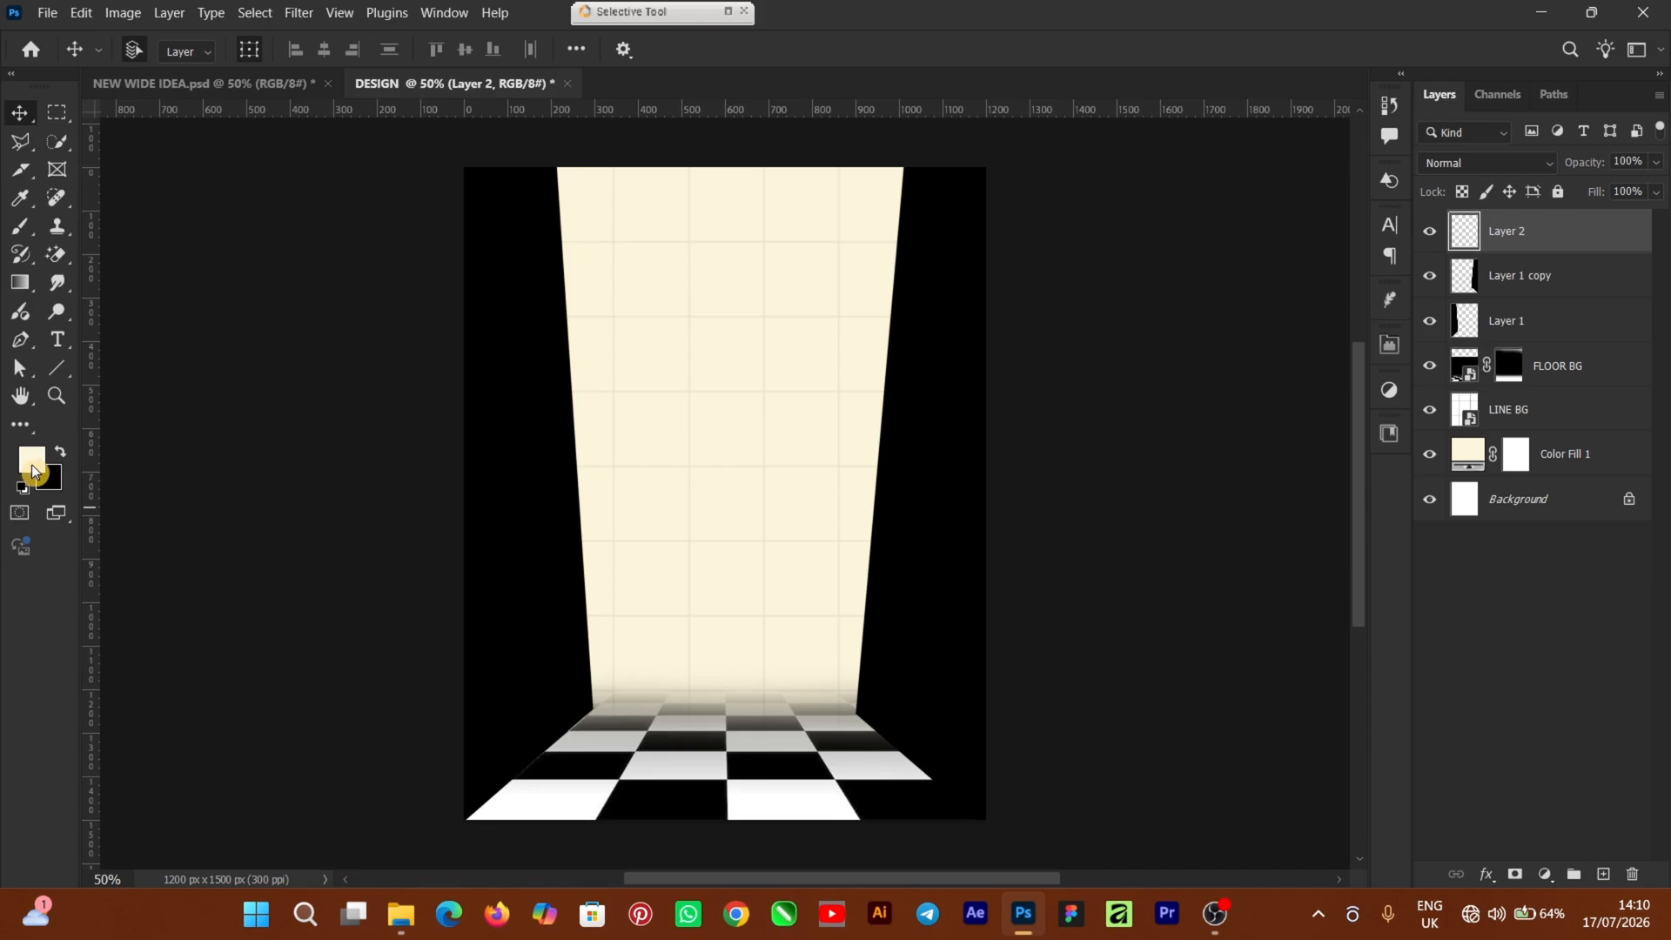
left_click(35, 469)
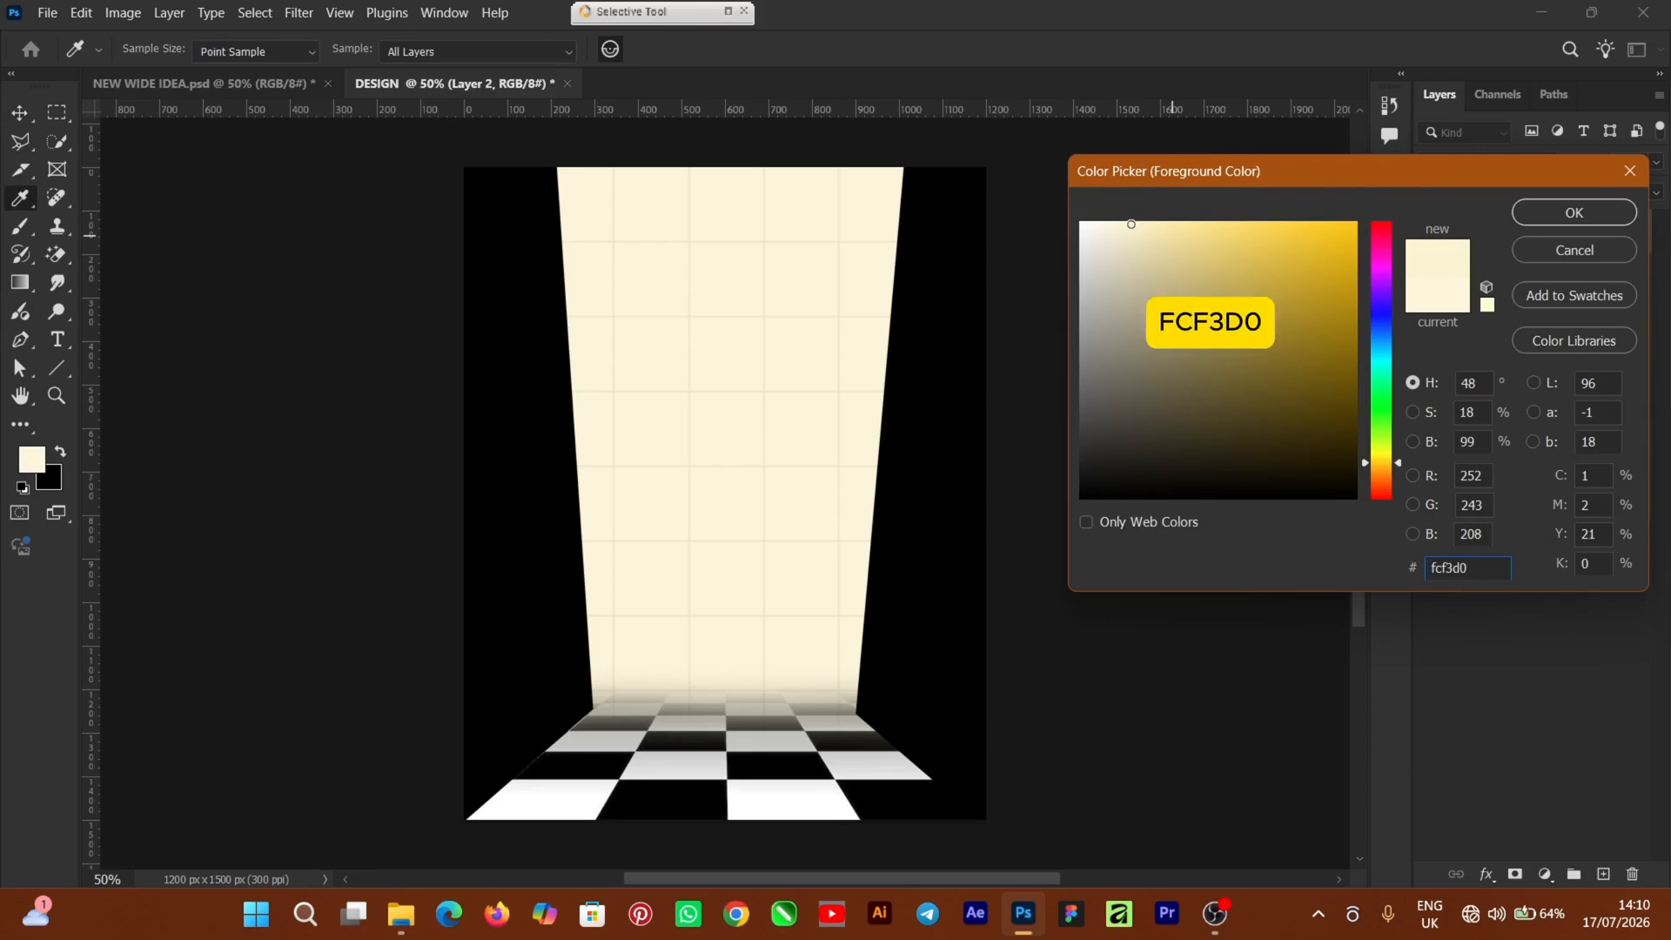
left_click(1130, 224)
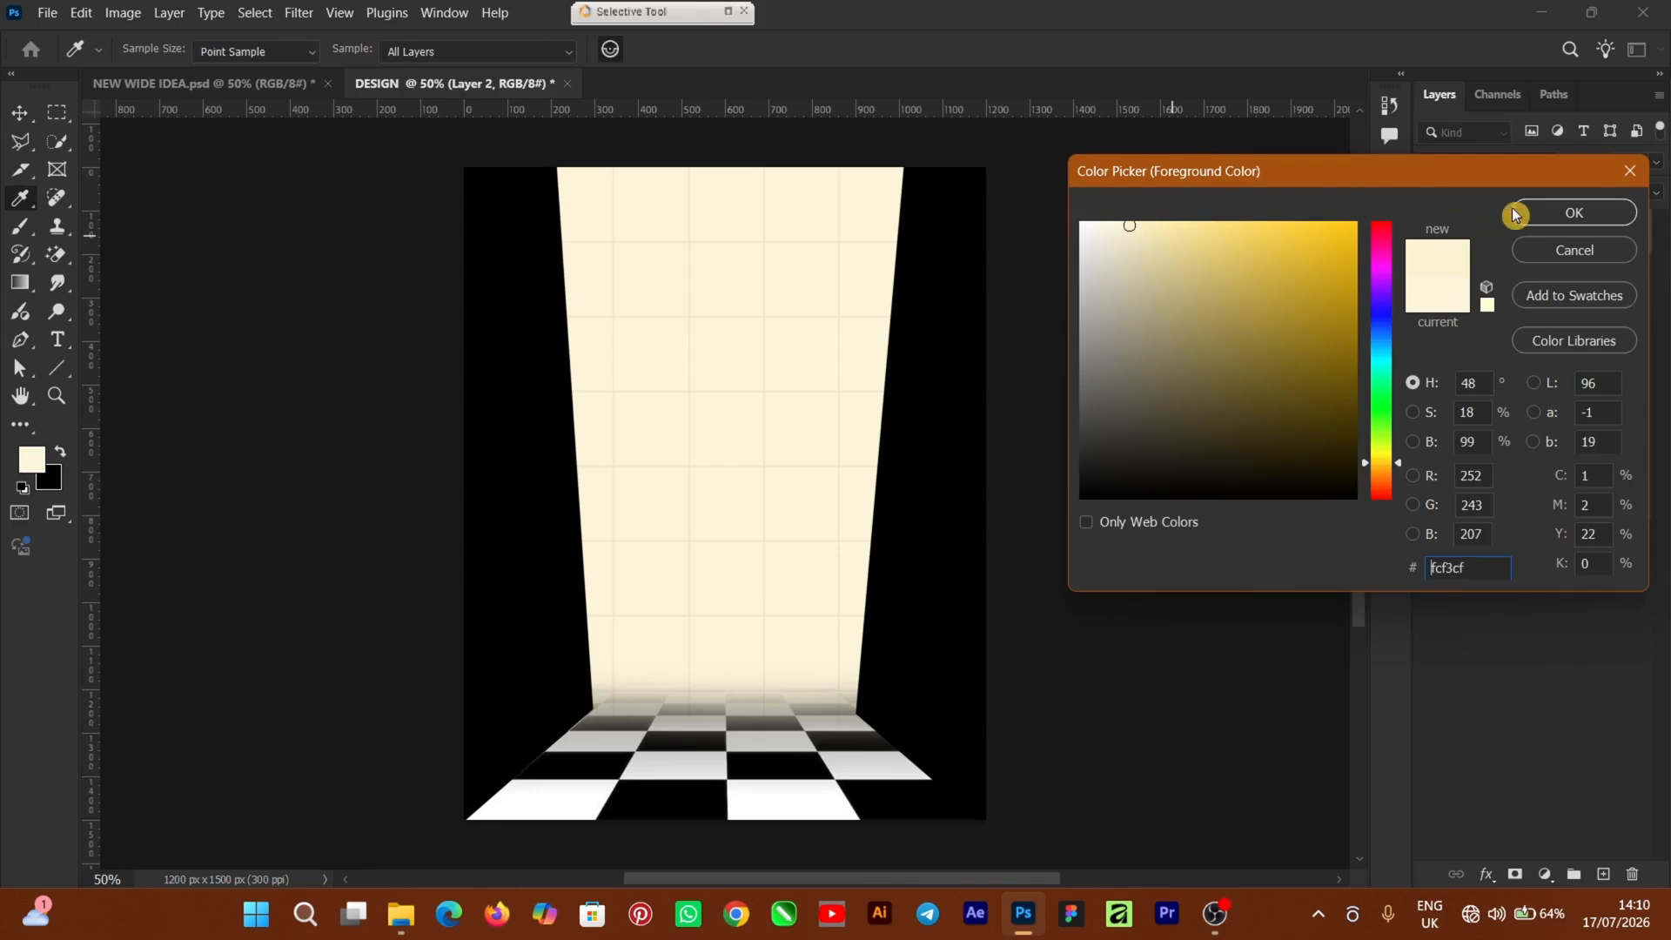
left_click(1543, 216)
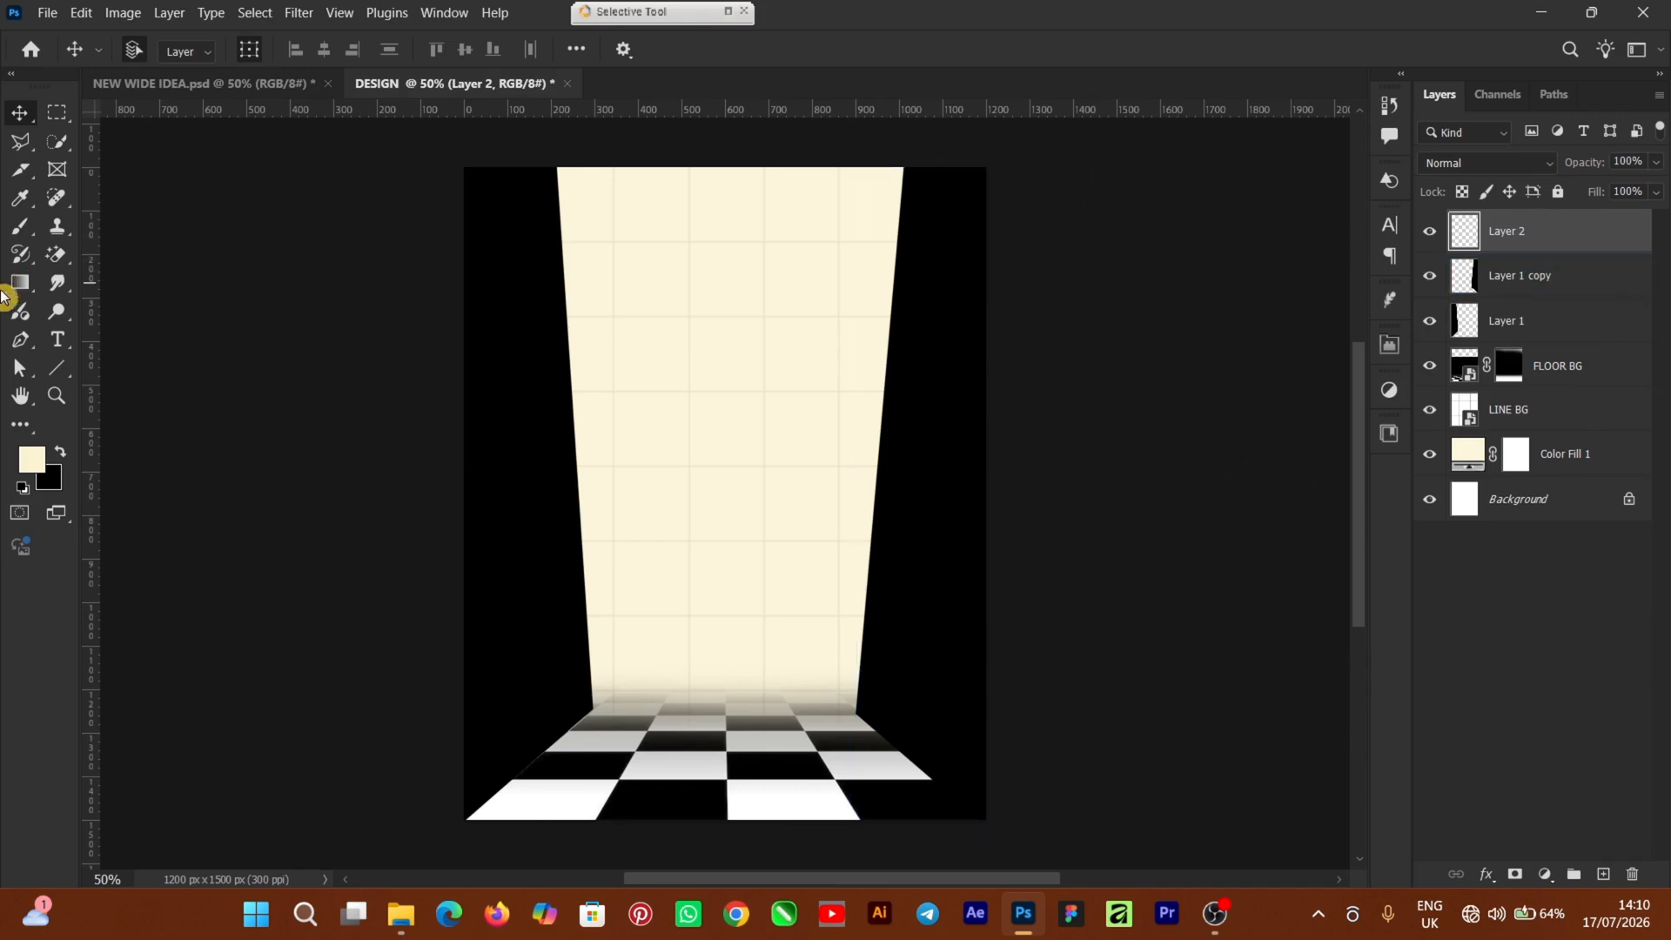
Select the standard Brush tool and bring up the options for Layer 2
left_click(24, 233)
right_click(25, 237)
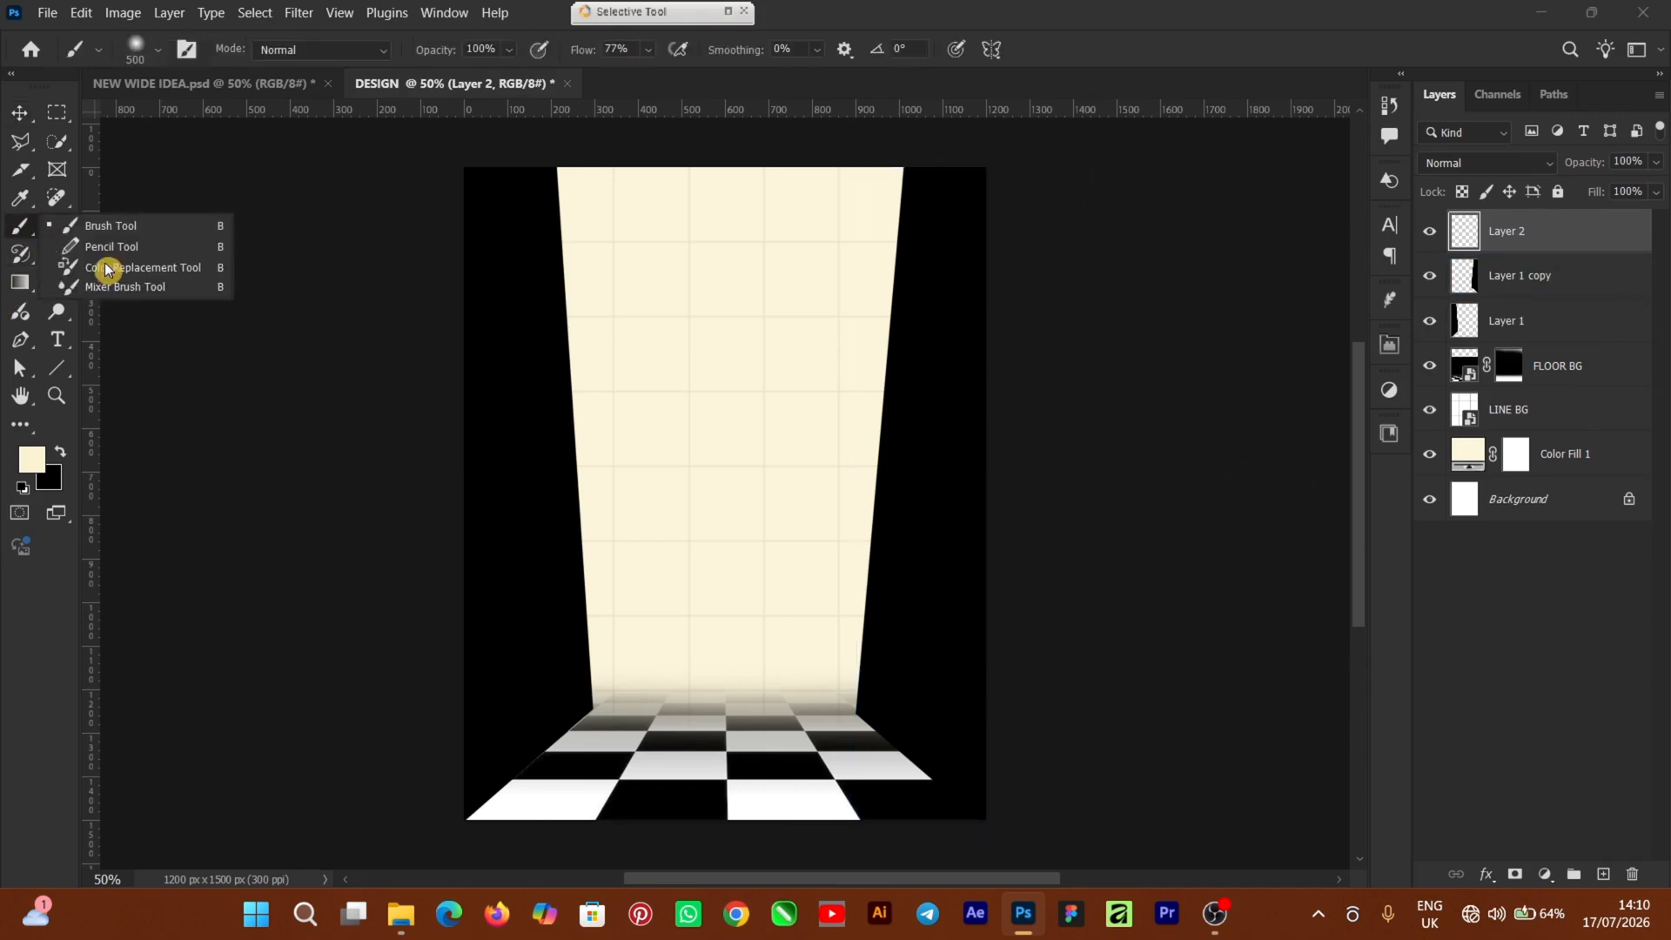
left_click(131, 223)
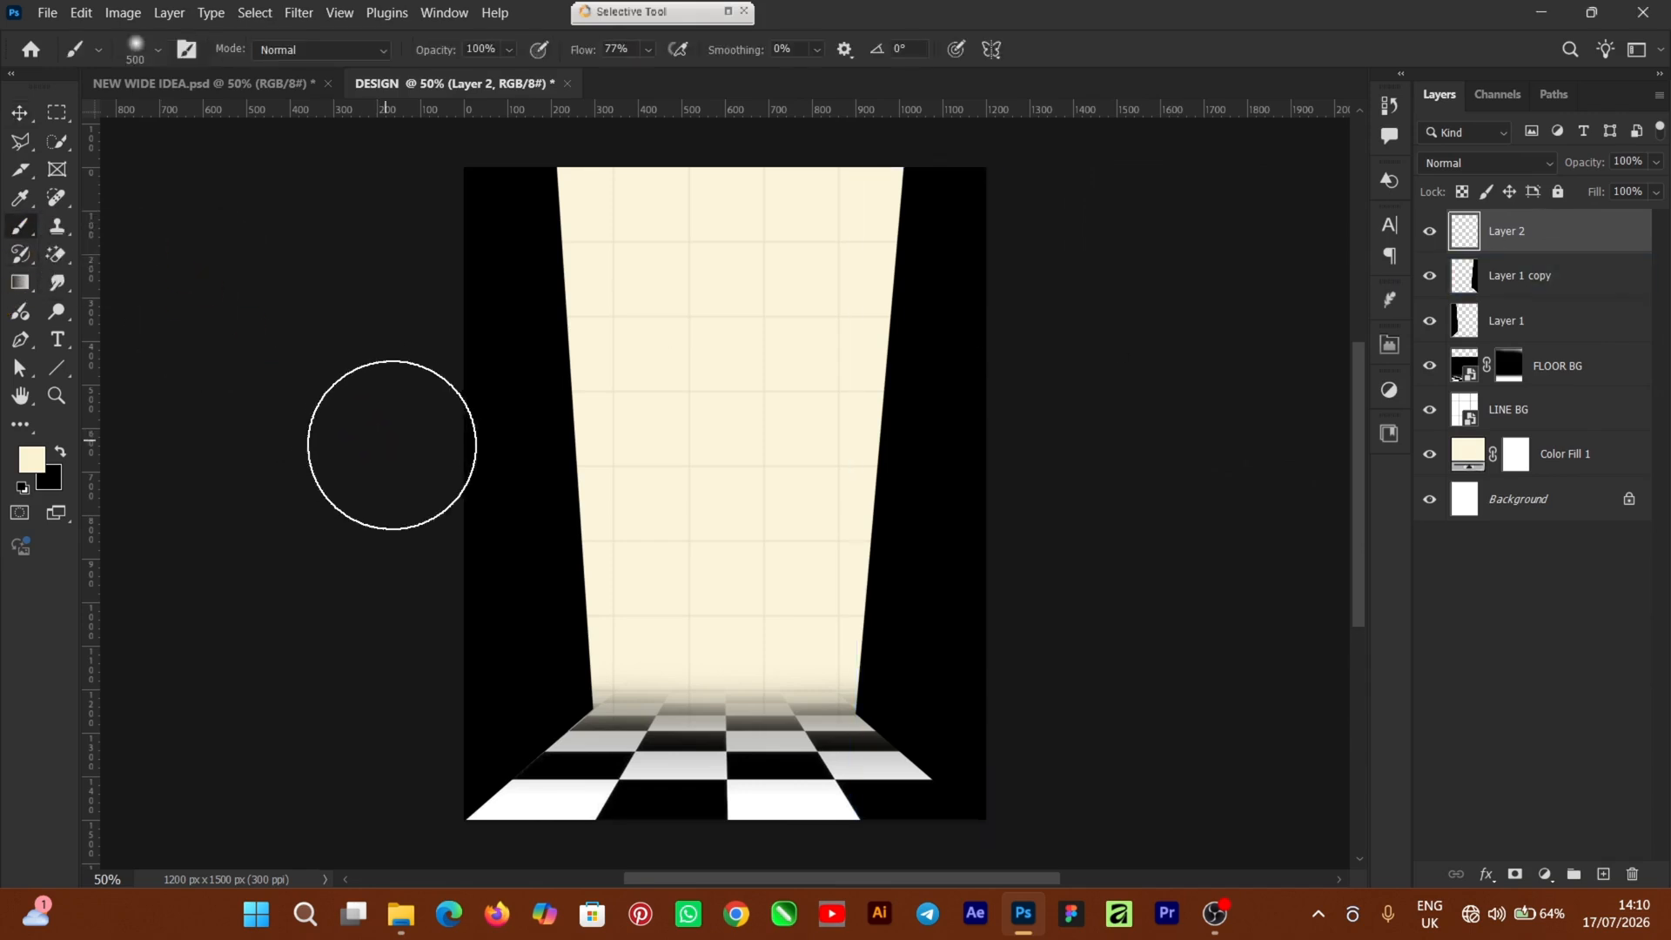
right_click(1587, 257)
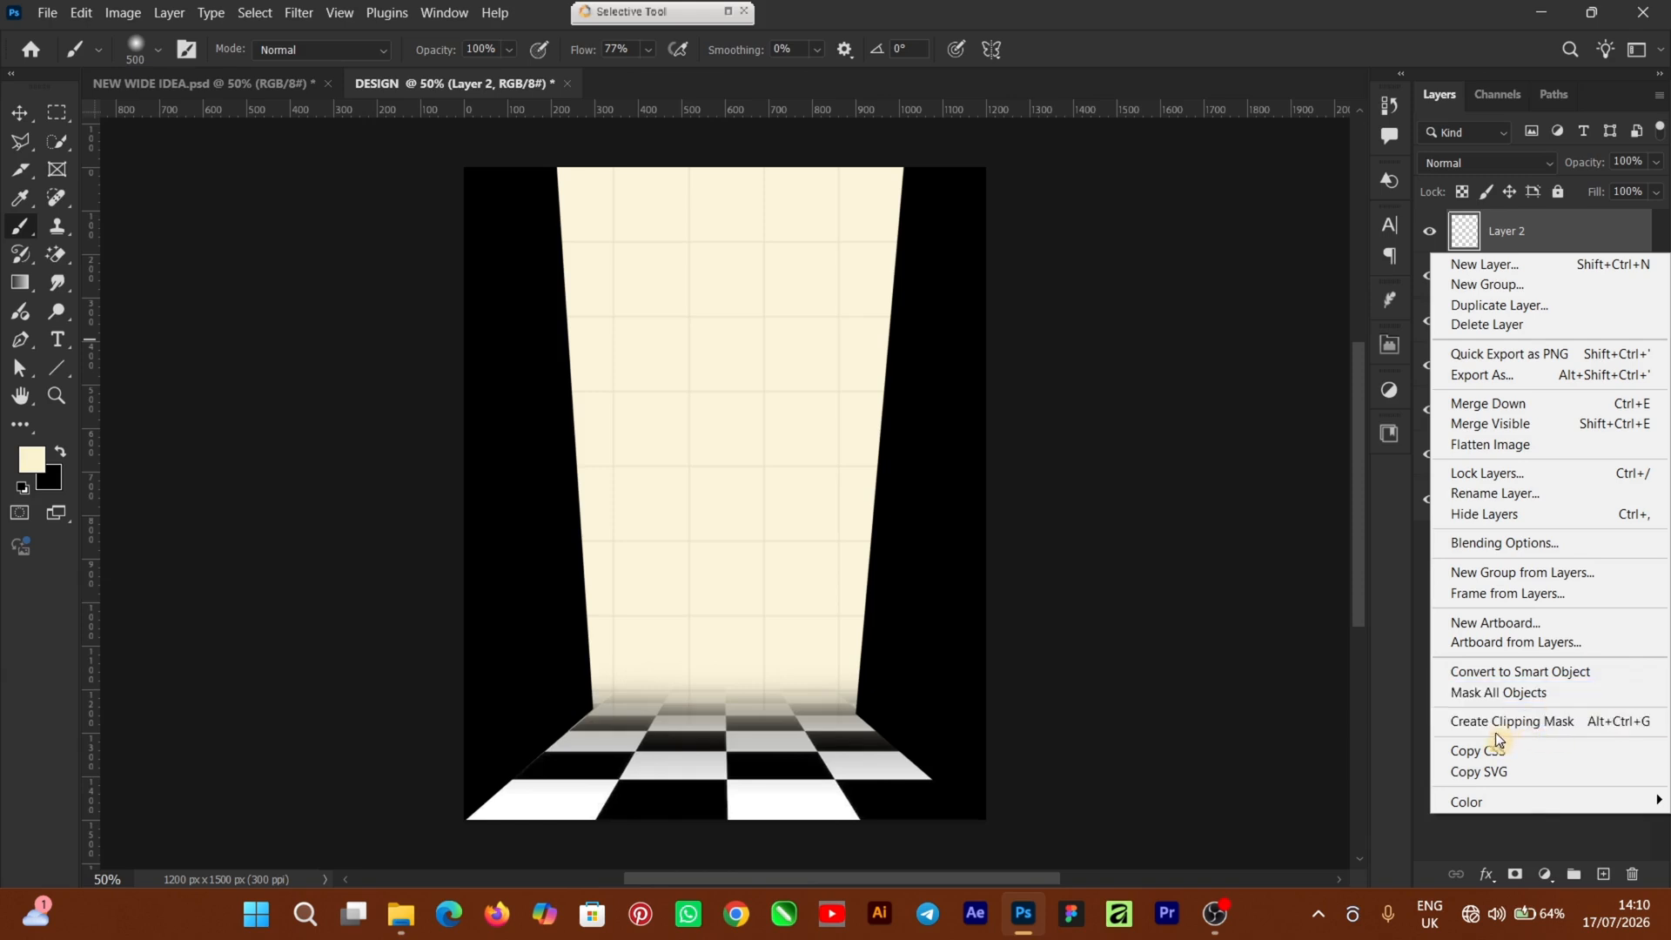
Clip Layer 2 to the right dark panel and paint a masked 500 px cream glow down the beam's right edge
left_click(1595, 726)
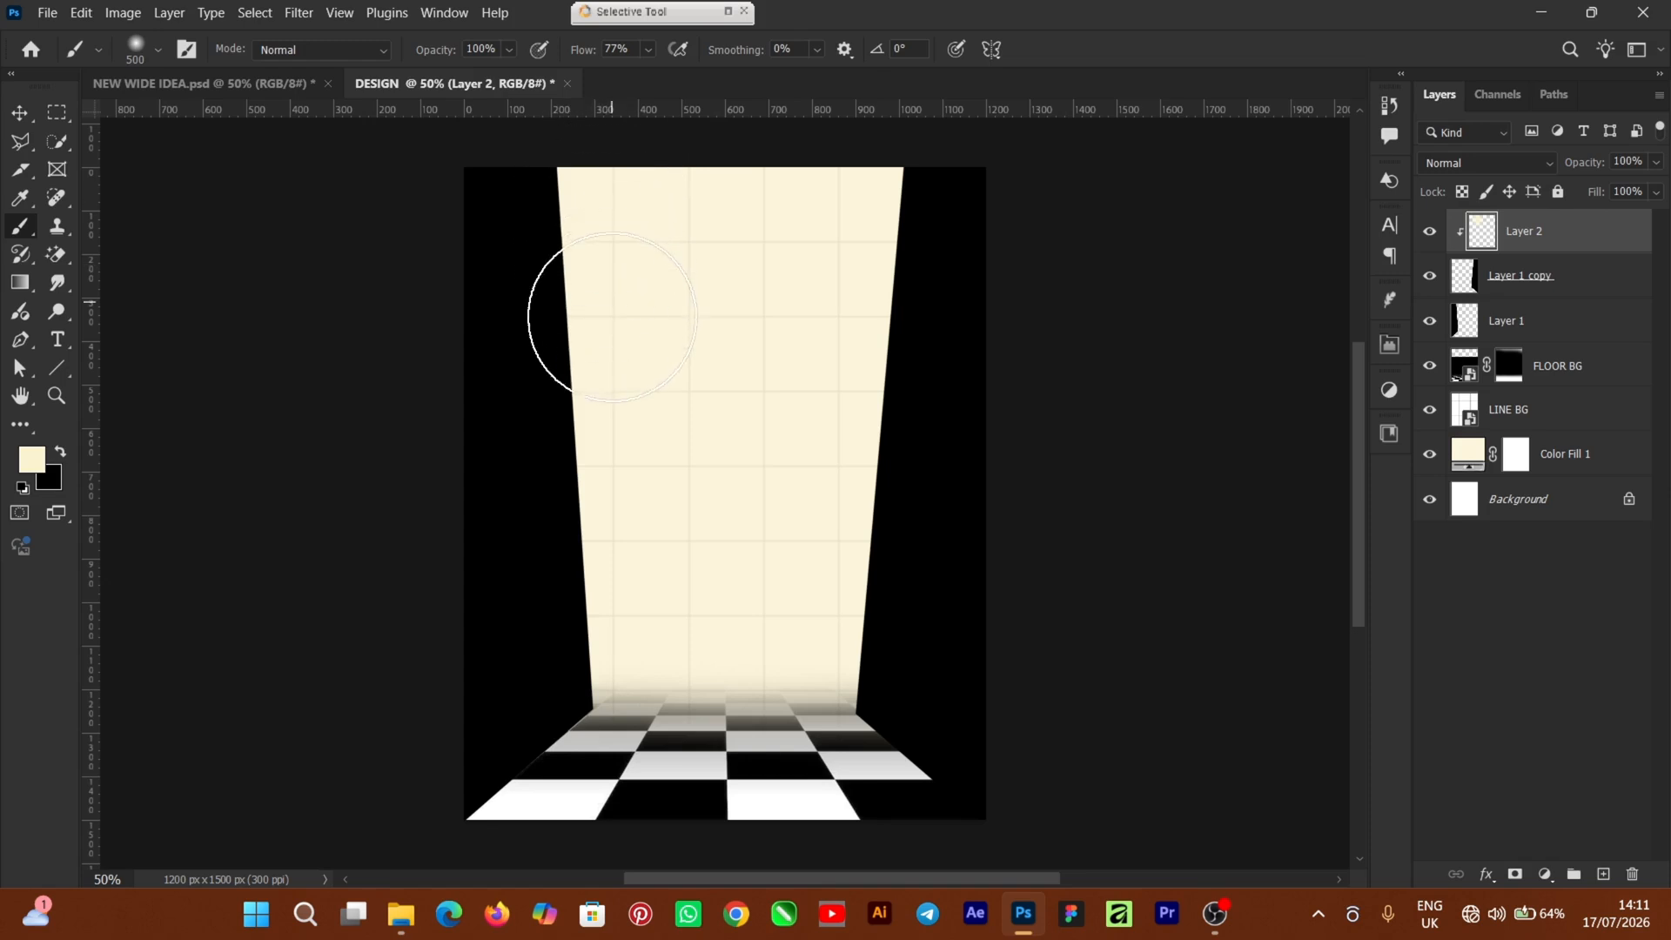
left_click(867, 198)
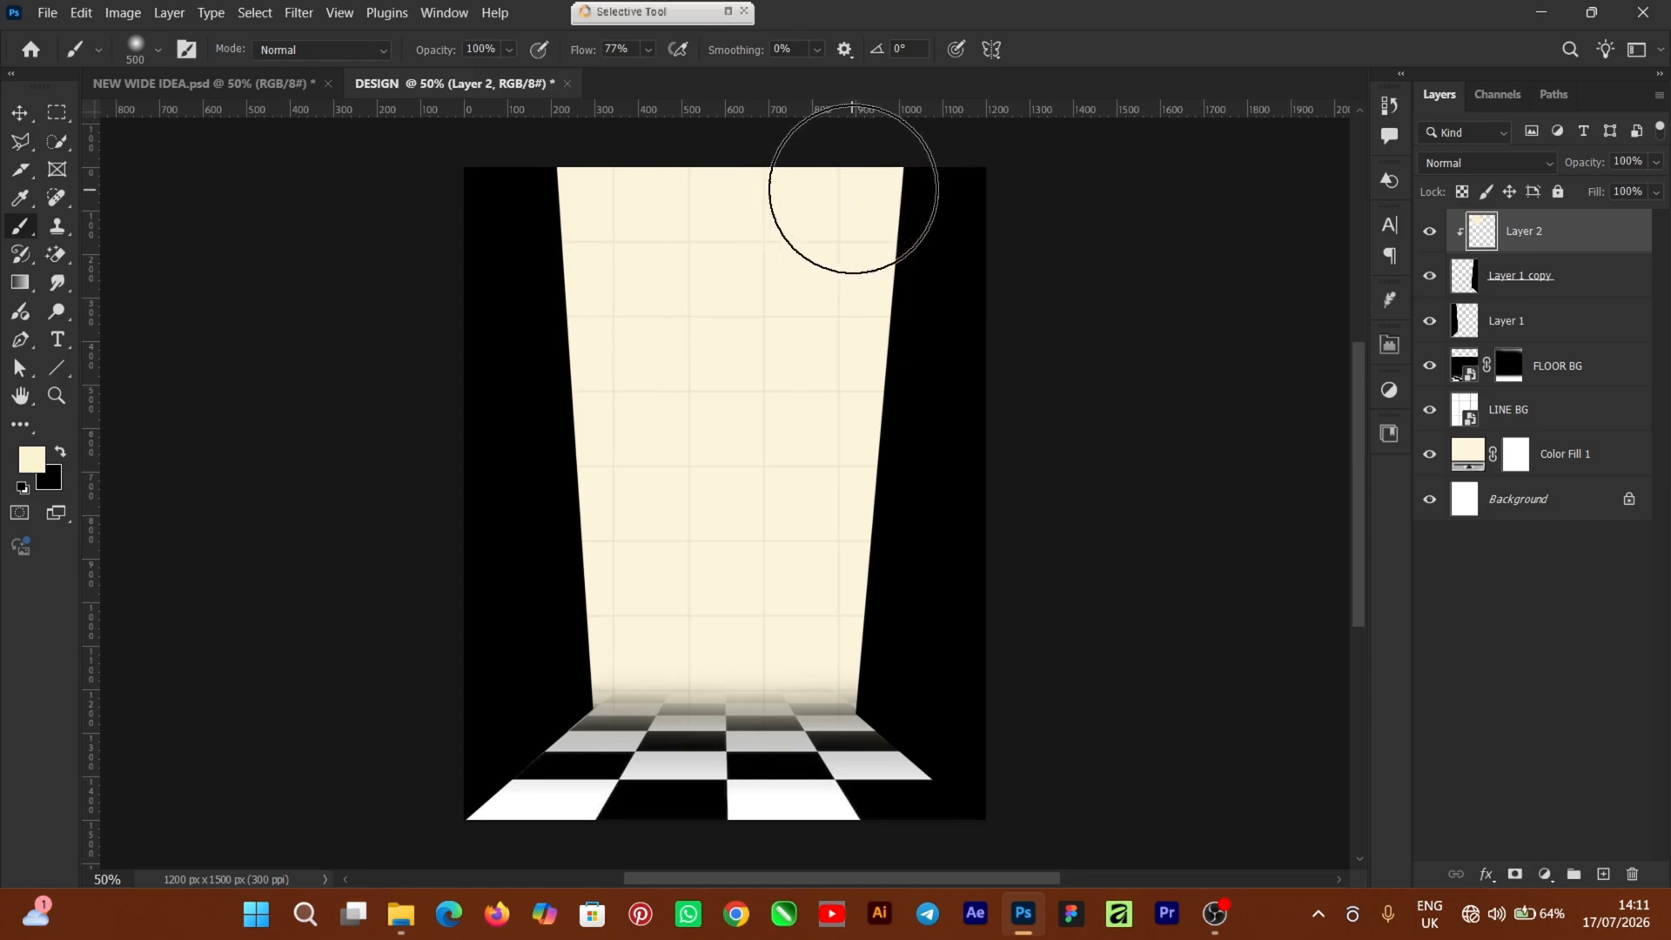
key("ctrl+z")
mouse_move(812, 337)
left_mouse_down()
mouse_move(776, 657)
mouse_move(786, 707)
mouse_move(824, 228)
left_mouse_up()
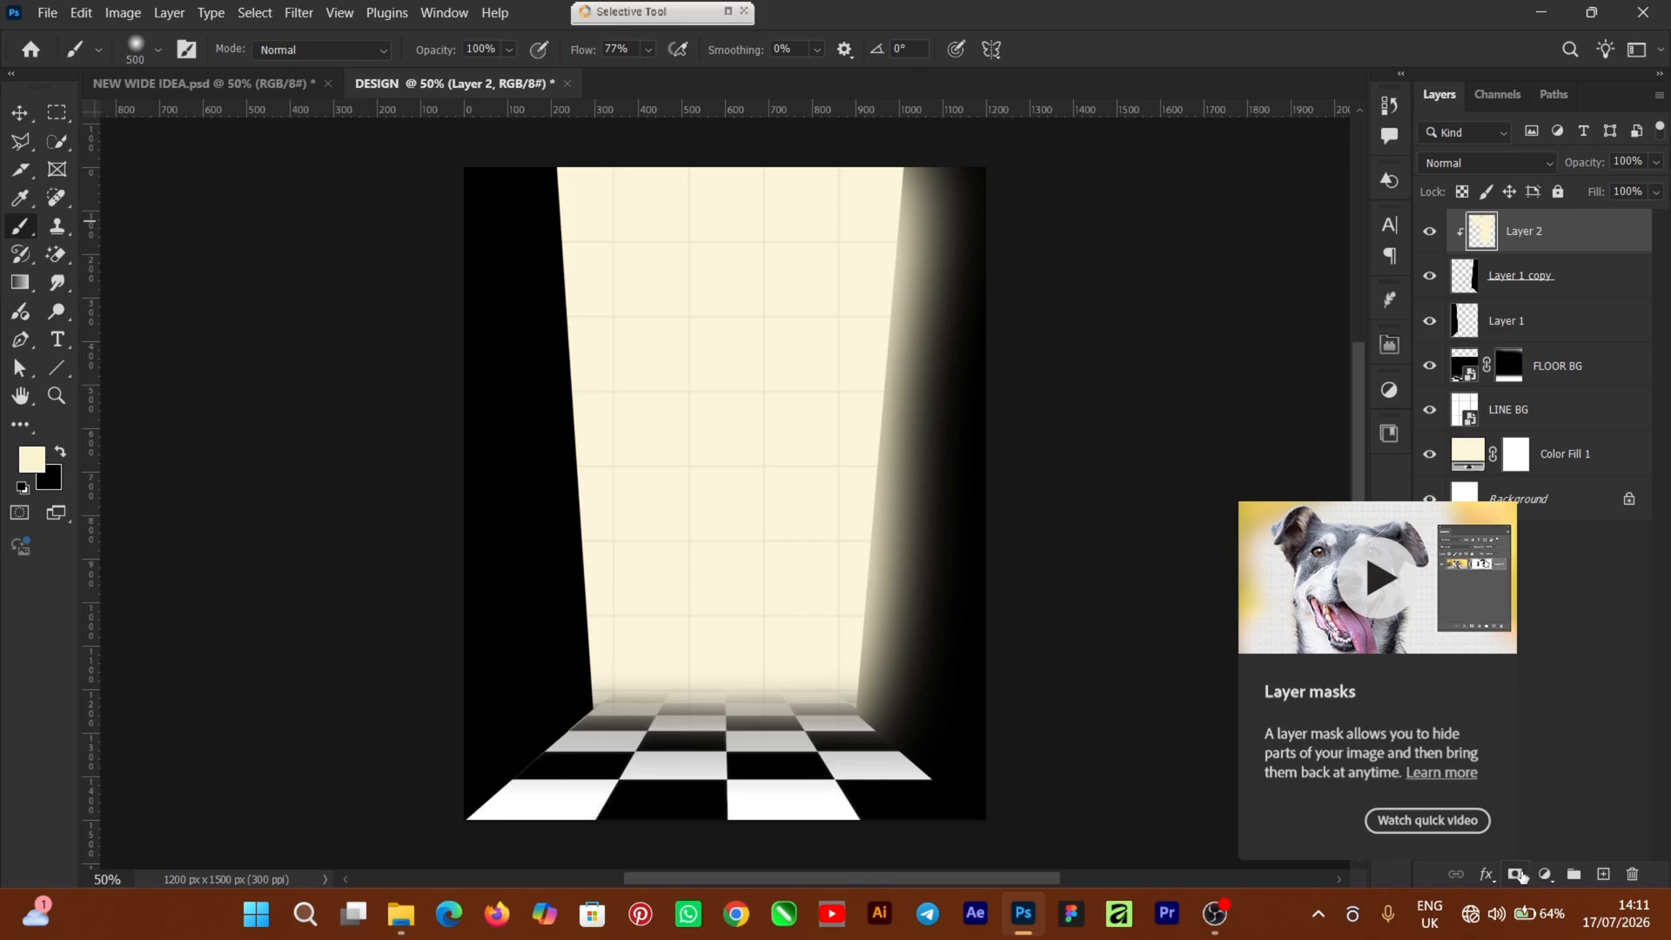
left_click(1516, 874)
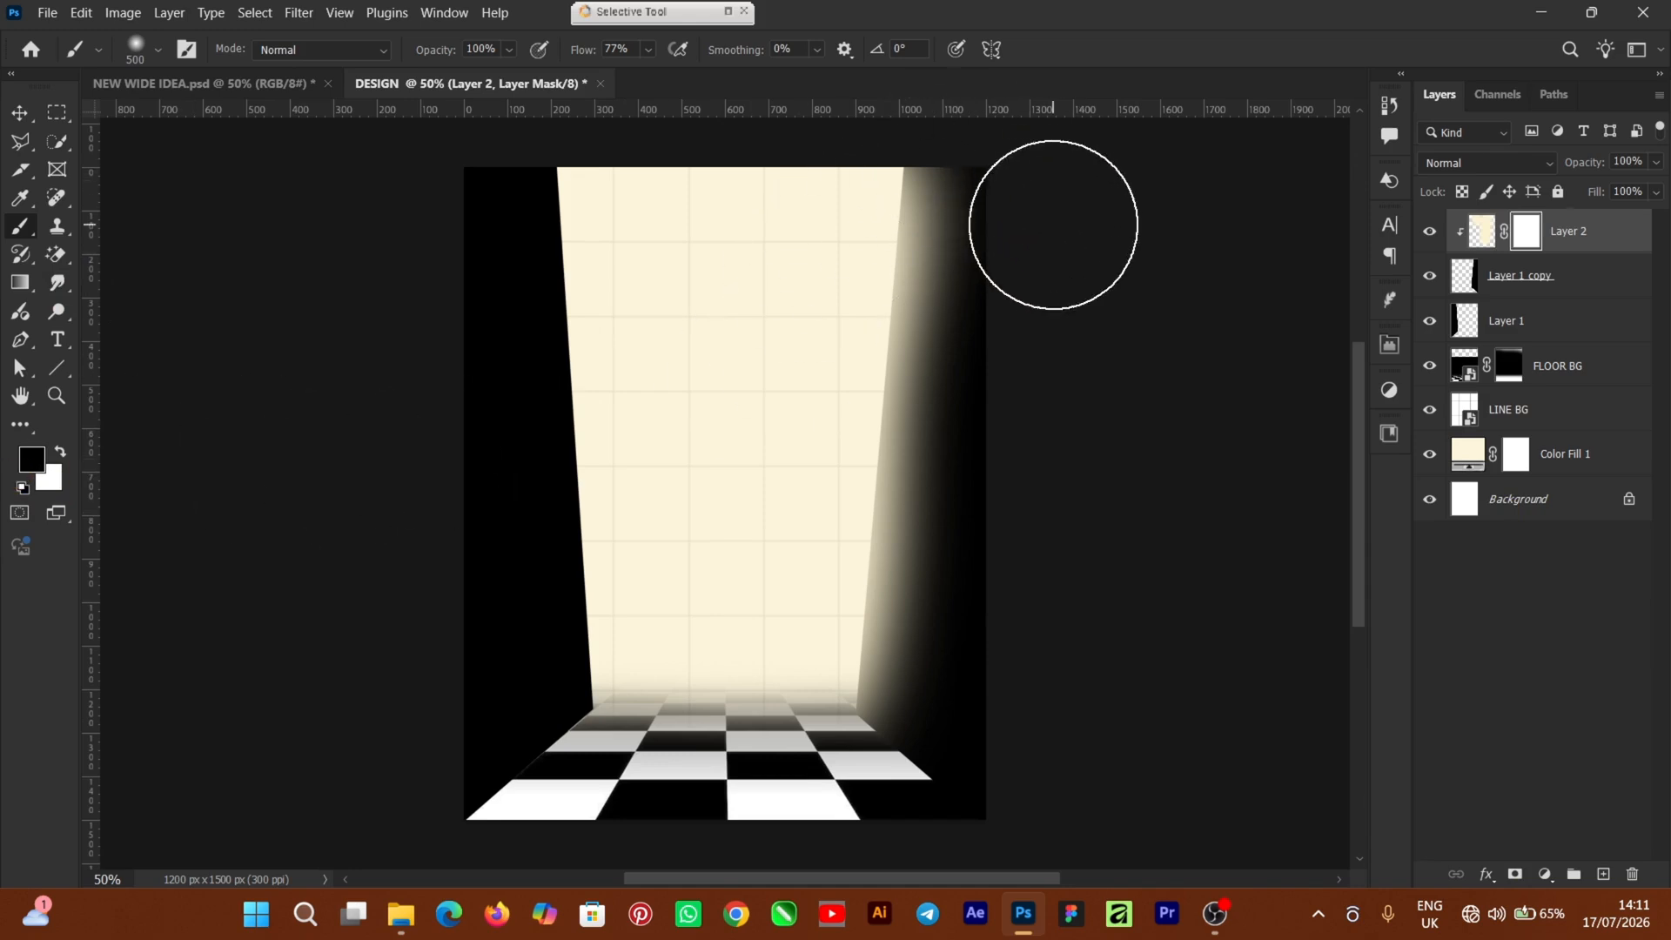
key("bracketleft")
key("bracketleft")
key("bracketleft")
key("bracketleft")
key("bracketleft")
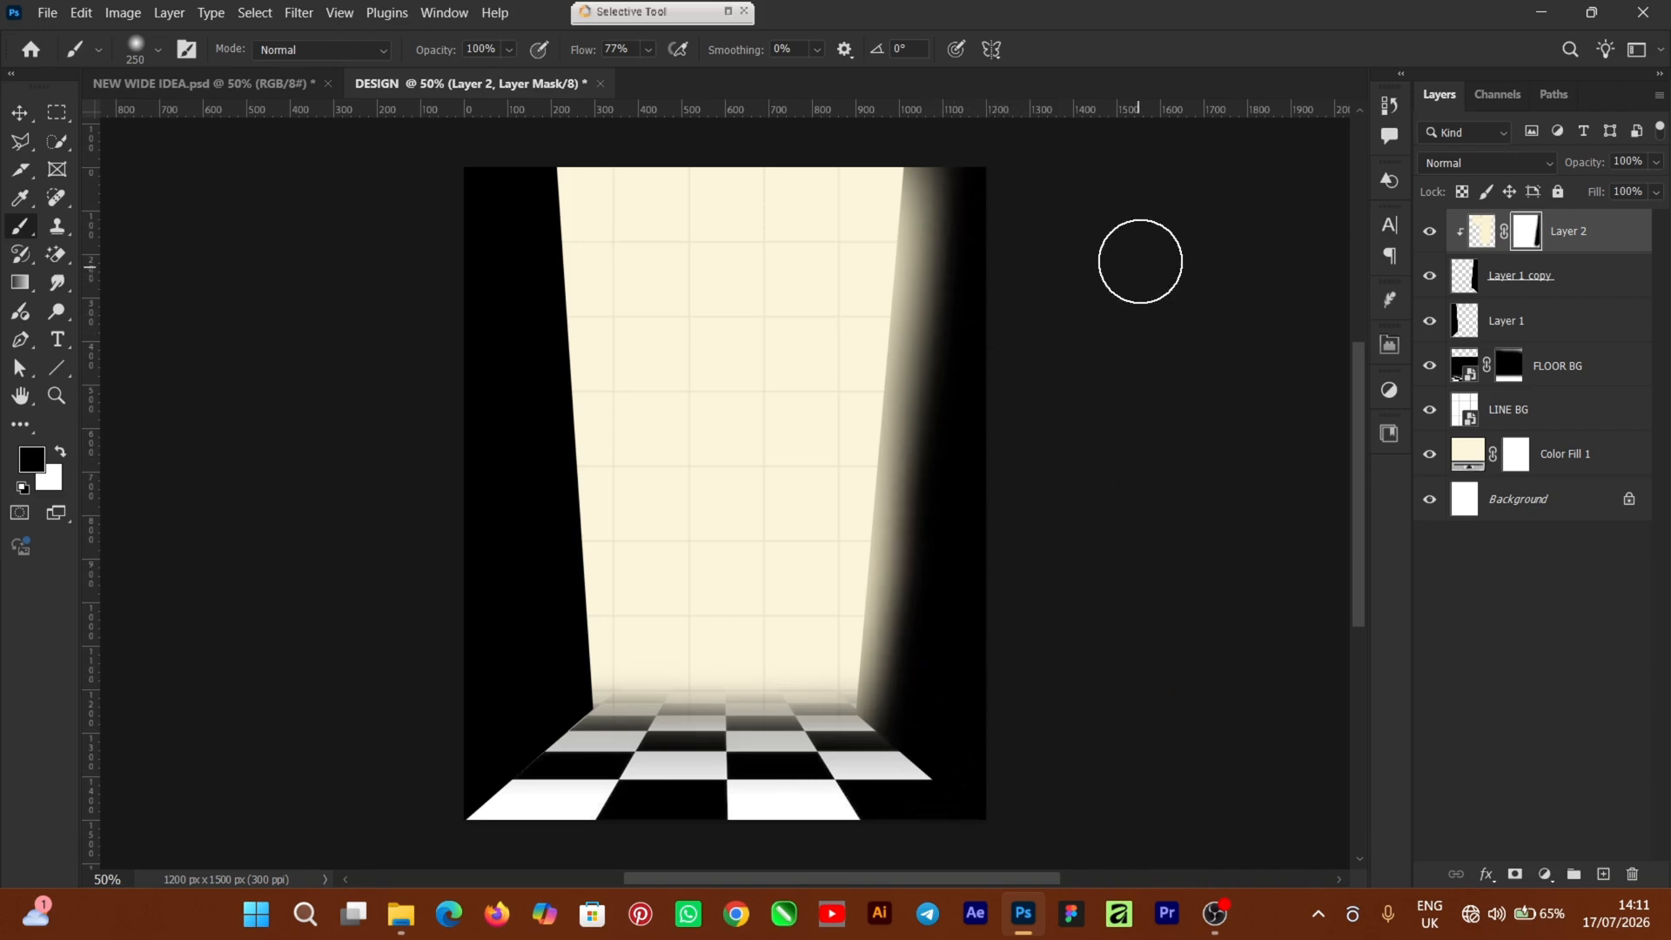
Add a new Layer 3 above Layer 1 and clip it to the left dark panel
left_click(19, 112)
left_click(1499, 322)
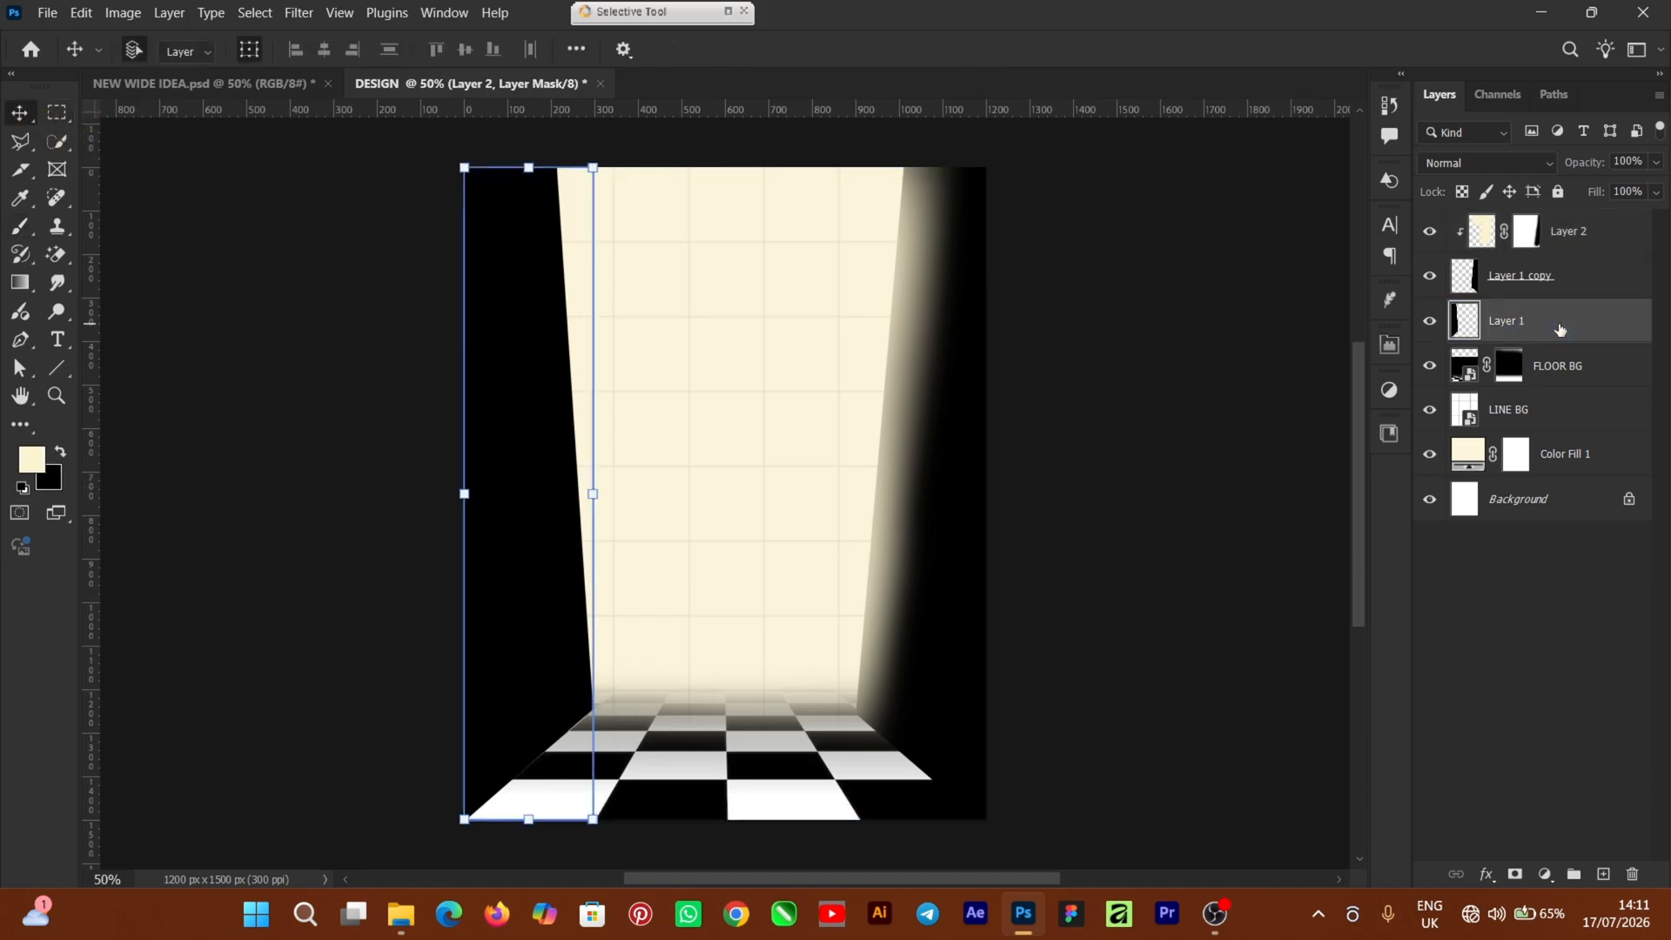
left_click(1605, 873)
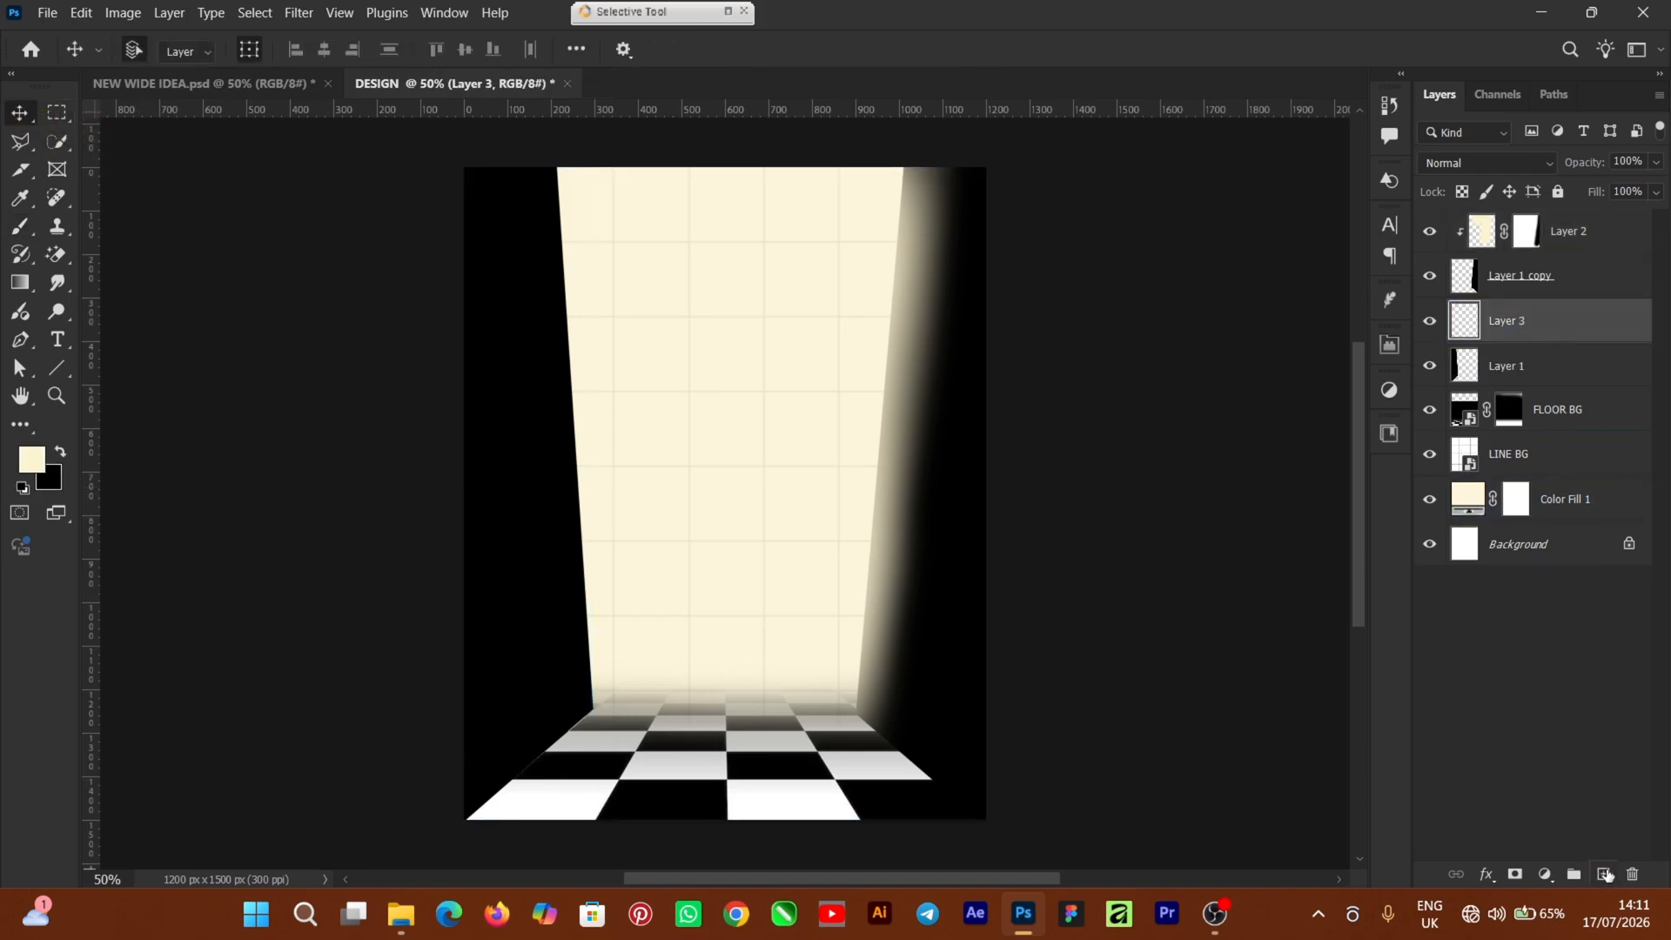
right_click(1586, 334)
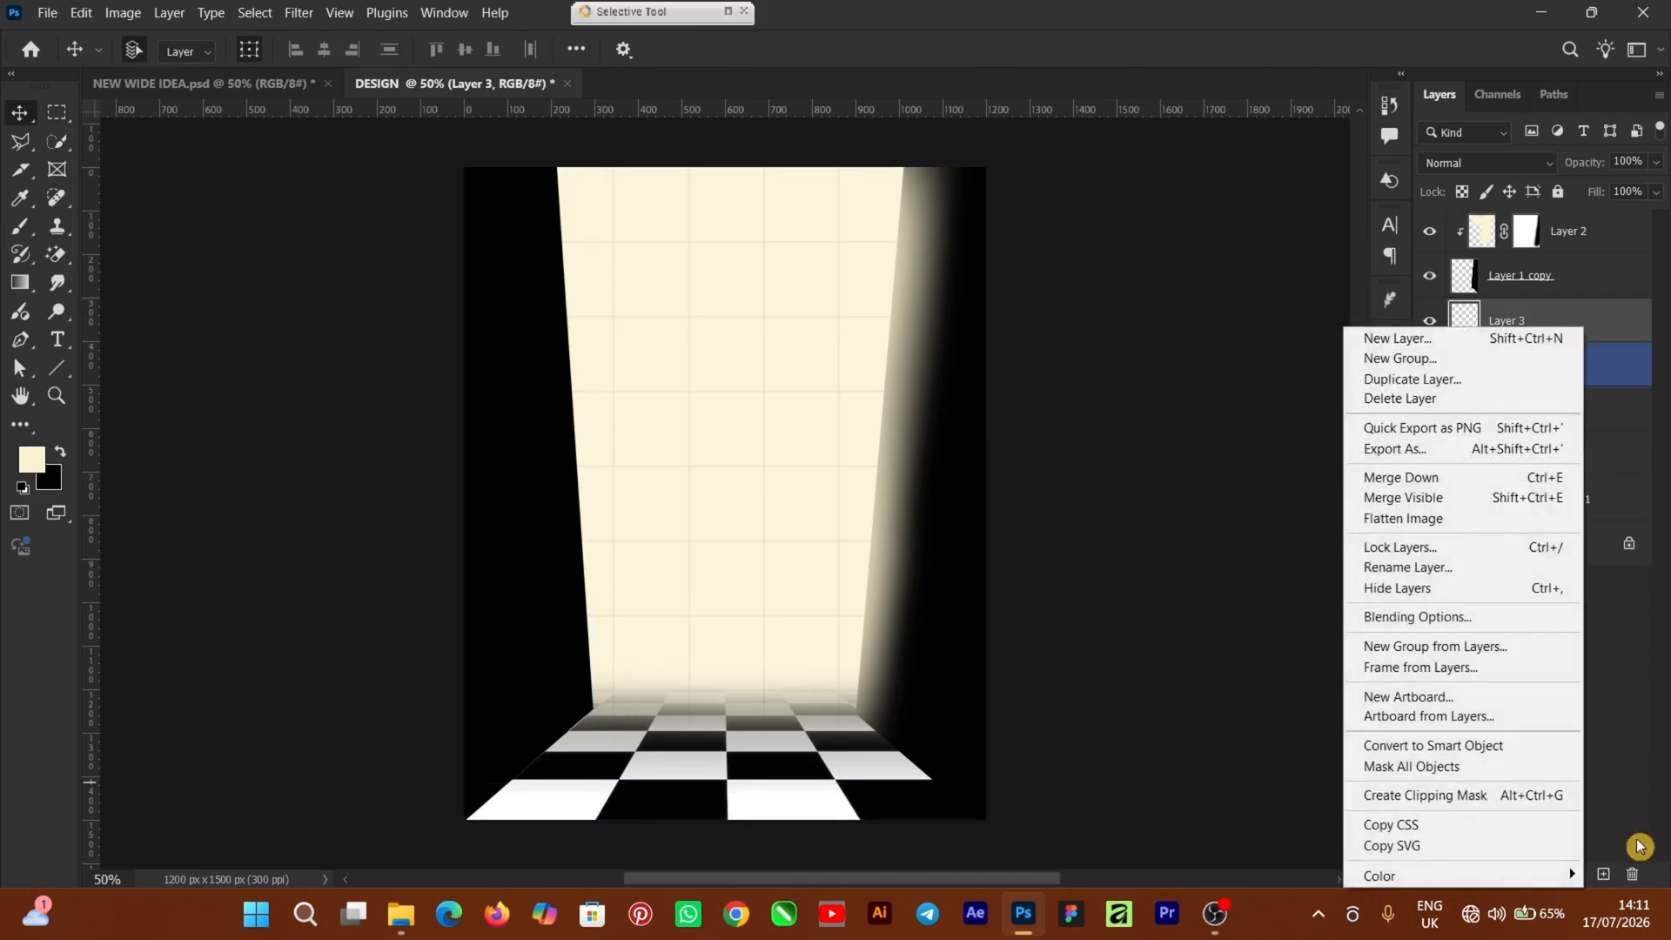
left_click(1463, 802)
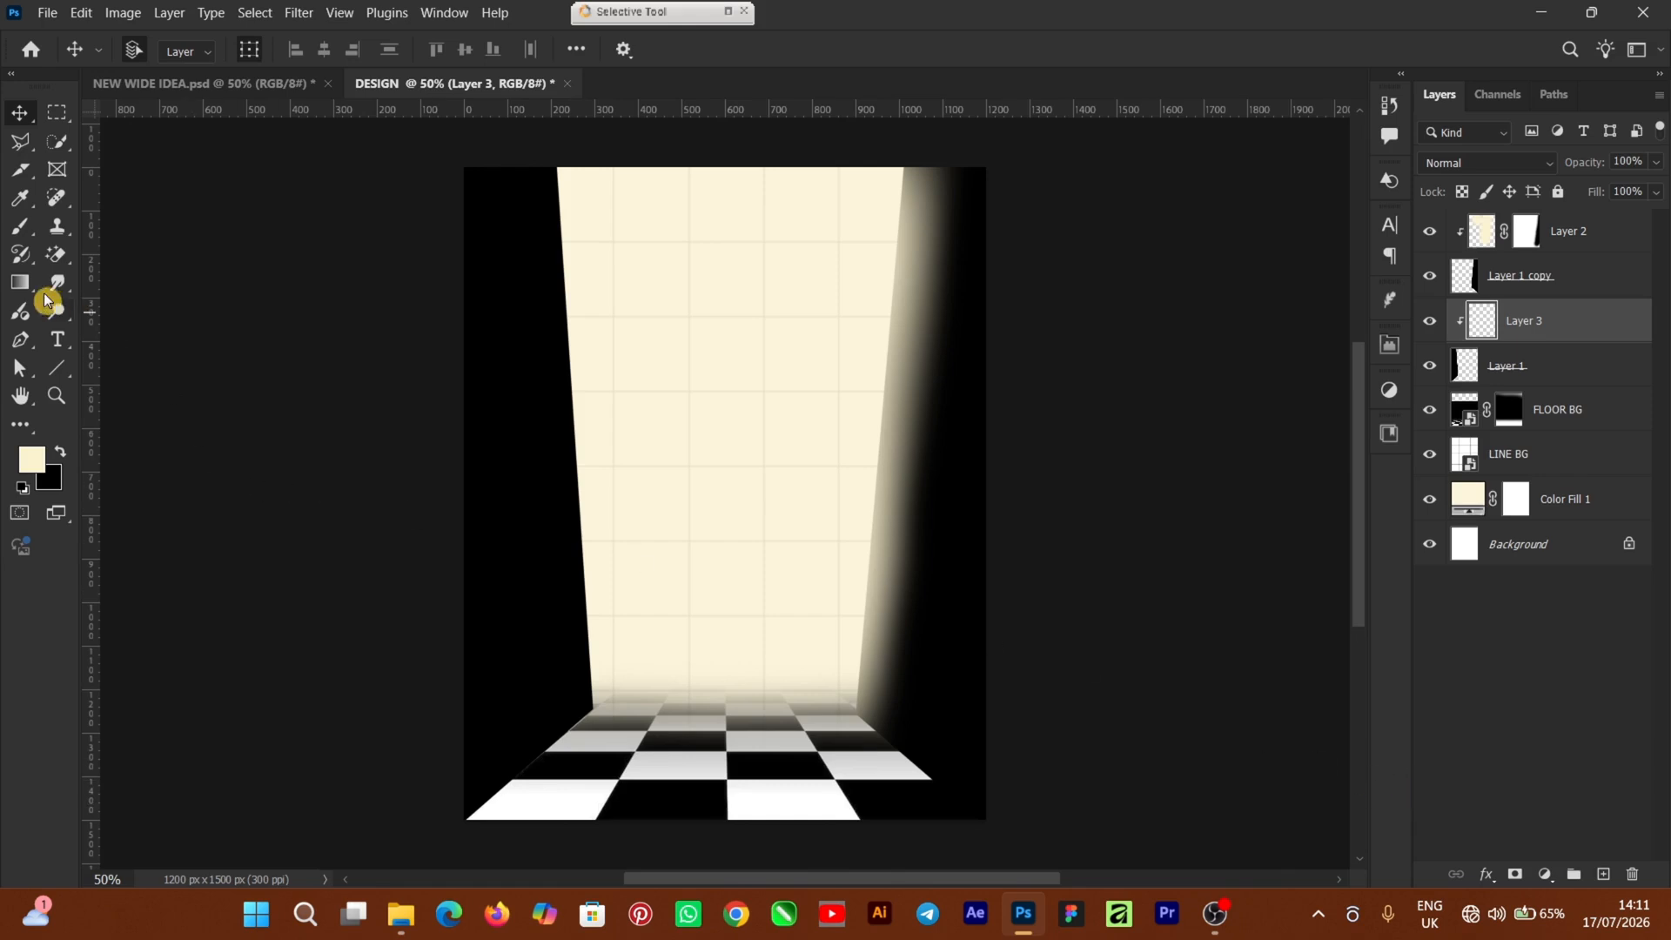
Paint a 500 px cream glow down the beam's left edge and add a layer mask
left_click(20, 226)
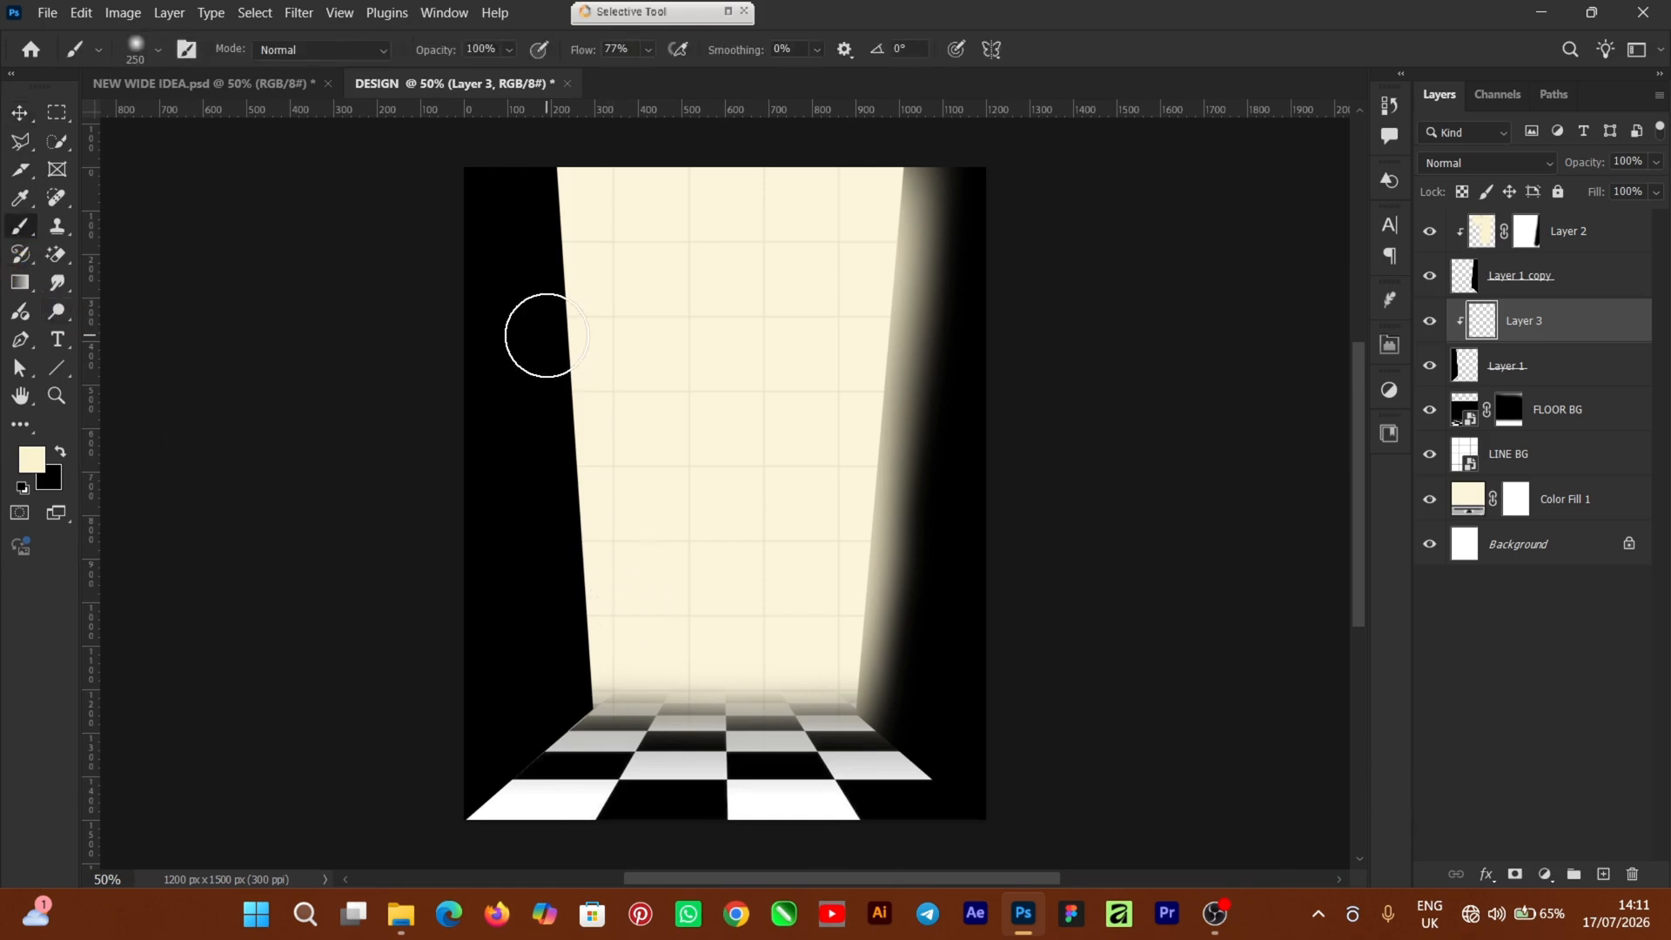
key("bracketright")
key("bracketright")
key("bracketright")
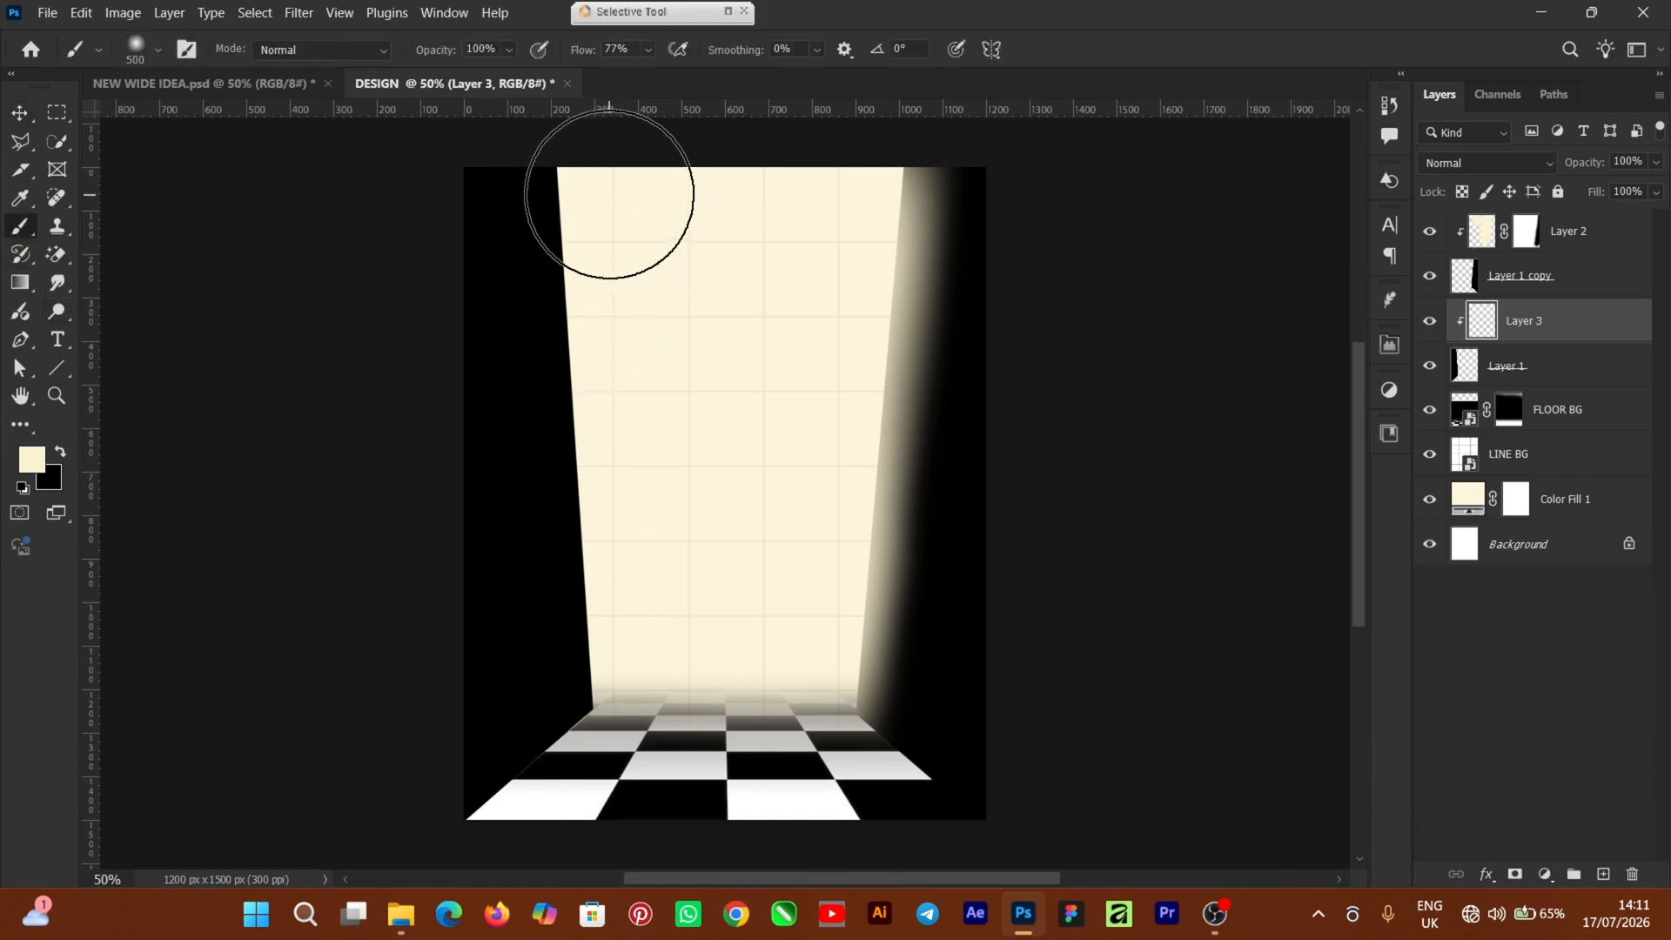
left_click(610, 199)
mouse_move(614, 243)
left_mouse_down()
mouse_move(667, 726)
mouse_move(676, 418)
mouse_move(639, 186)
mouse_move(673, 667)
left_mouse_up()
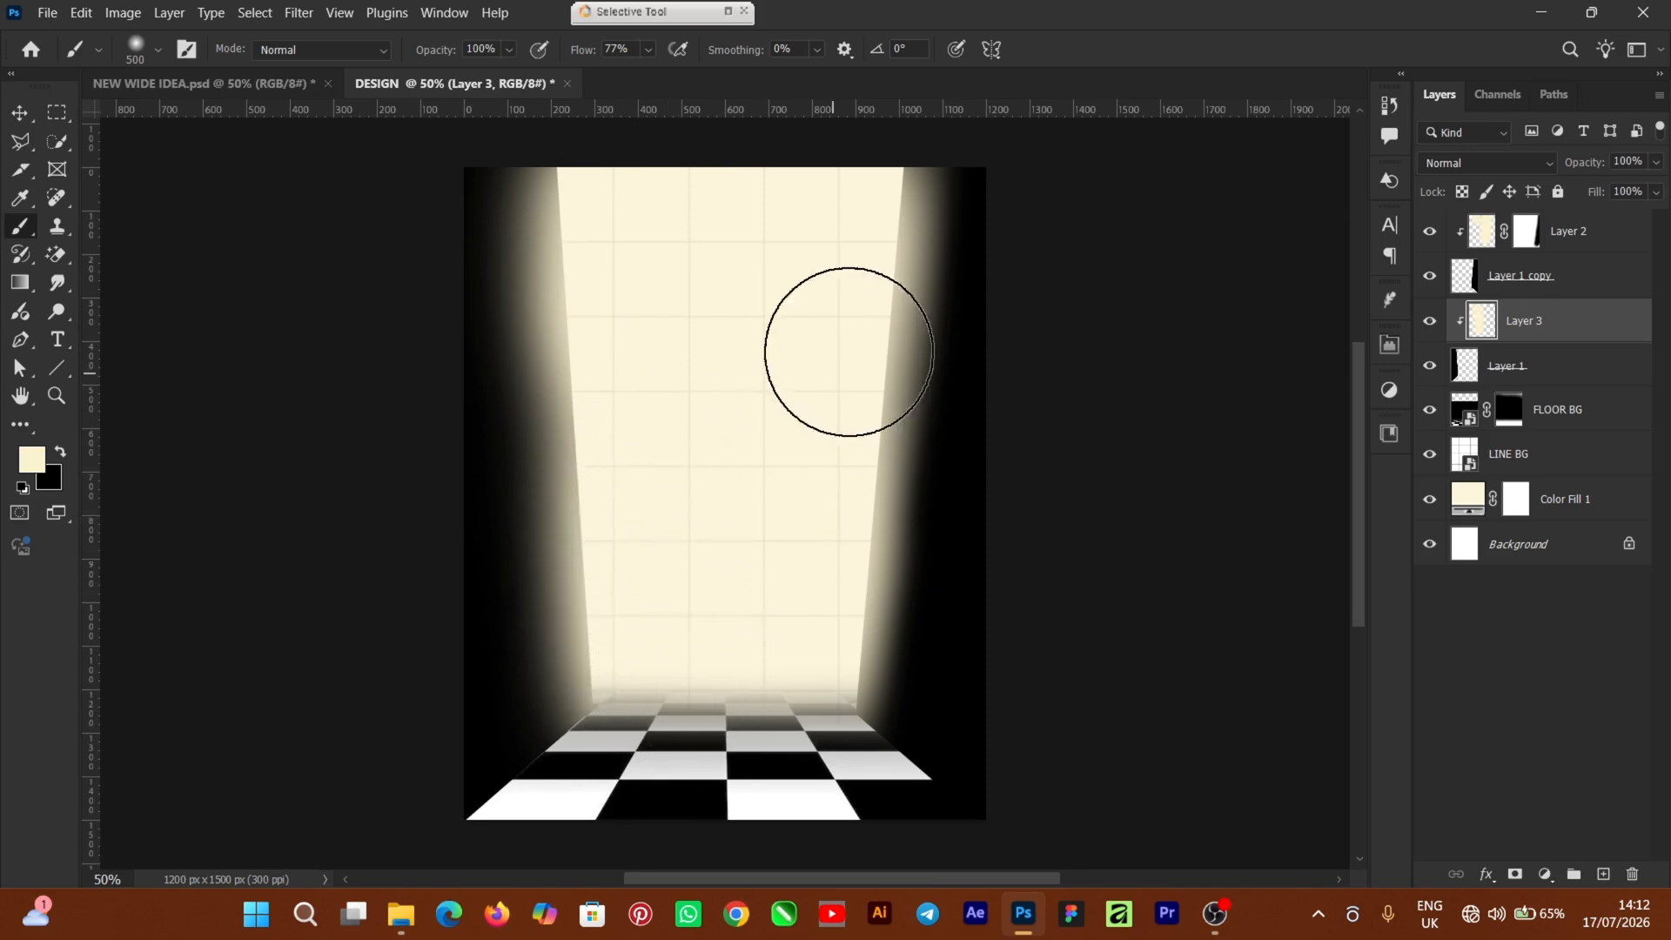
left_click(1516, 875)
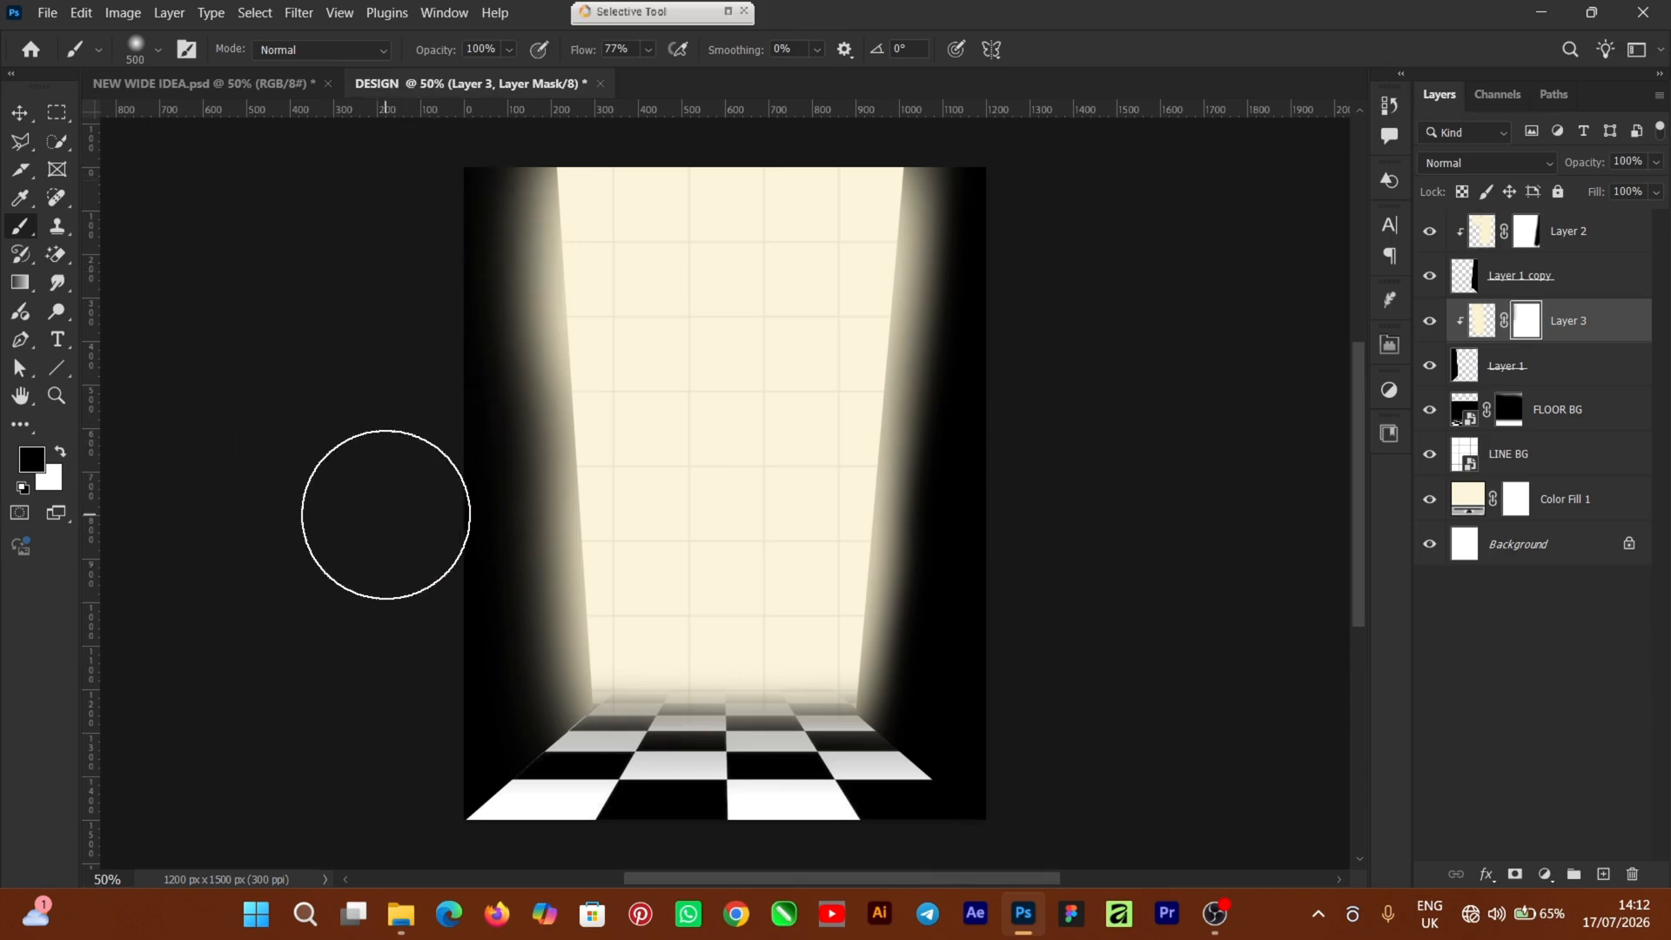
Mask back the left glow with a 300–400 px soft brush, then deselect all layers
key("bracketleft")
key("bracketleft")
key("bracketright")
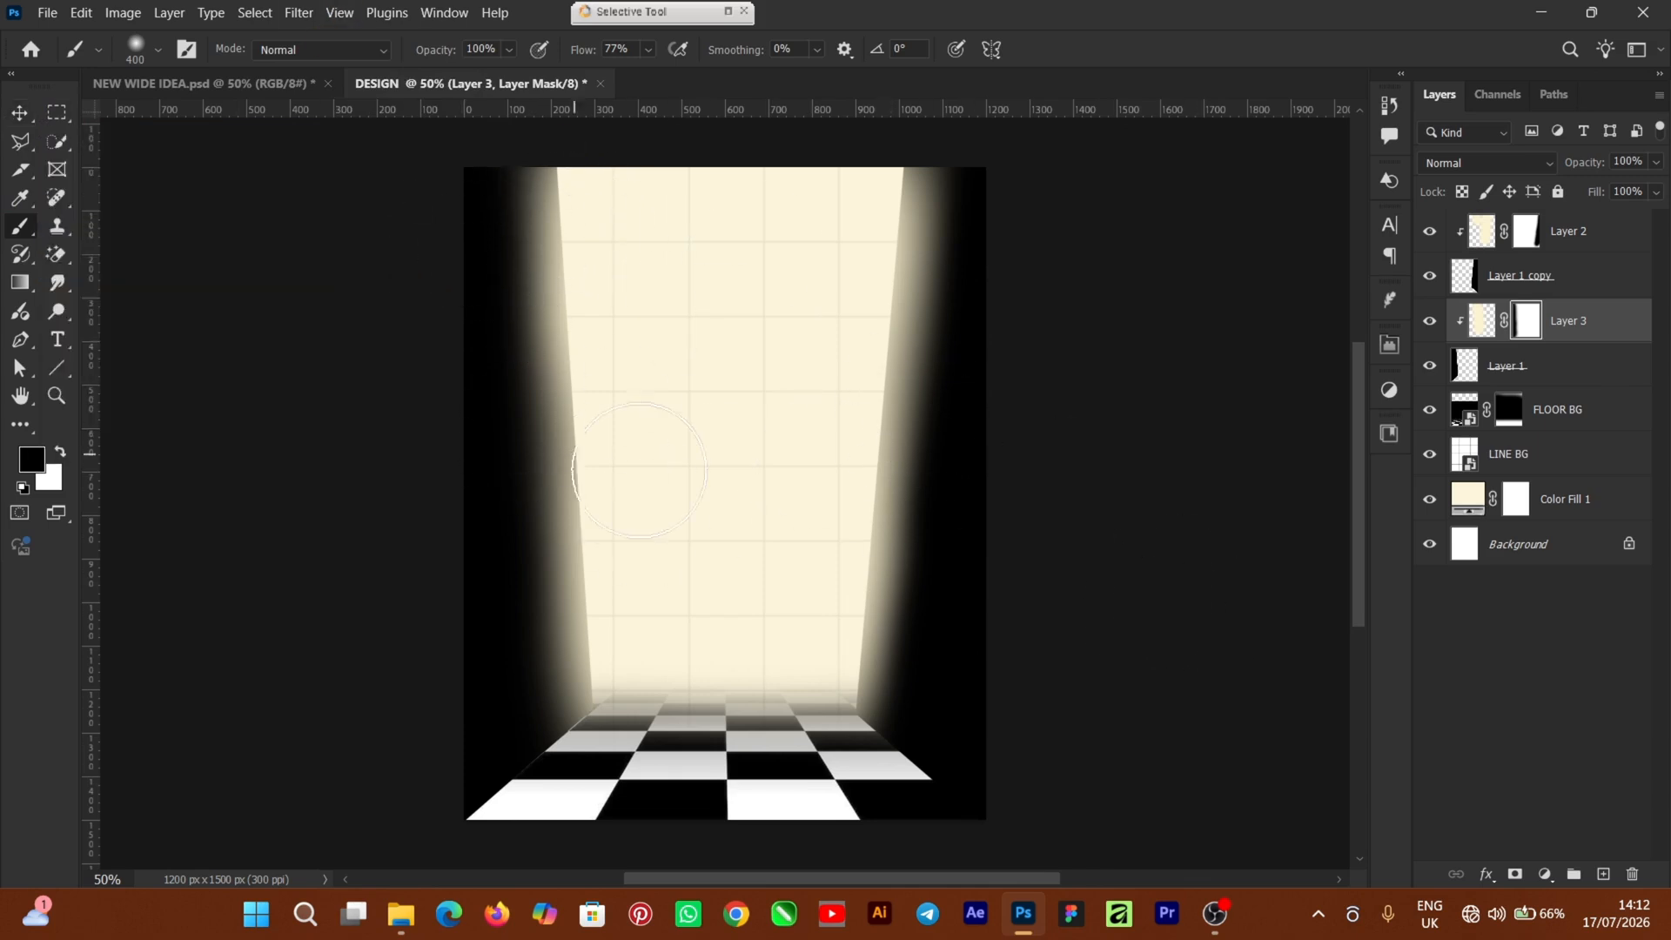
left_click(21, 114)
left_click(1201, 588)
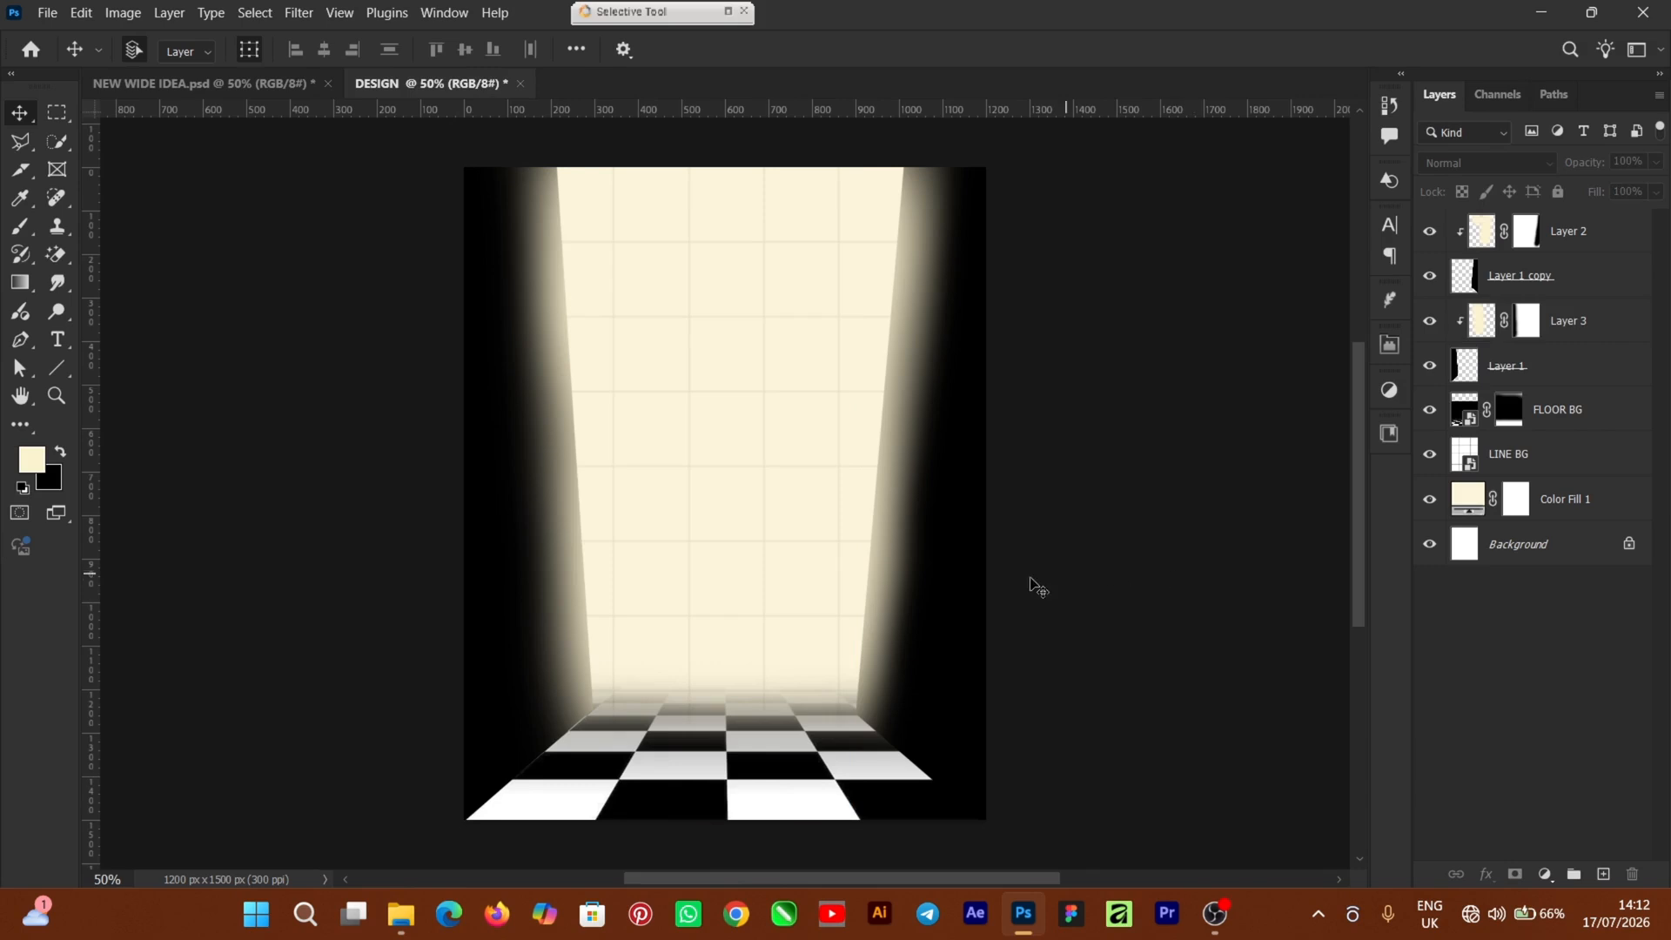
Place MODEL IMAGE from the GREATNESS FILE folder, slightly enlarged and lowered onto the checkered floor
left_click(402, 914)
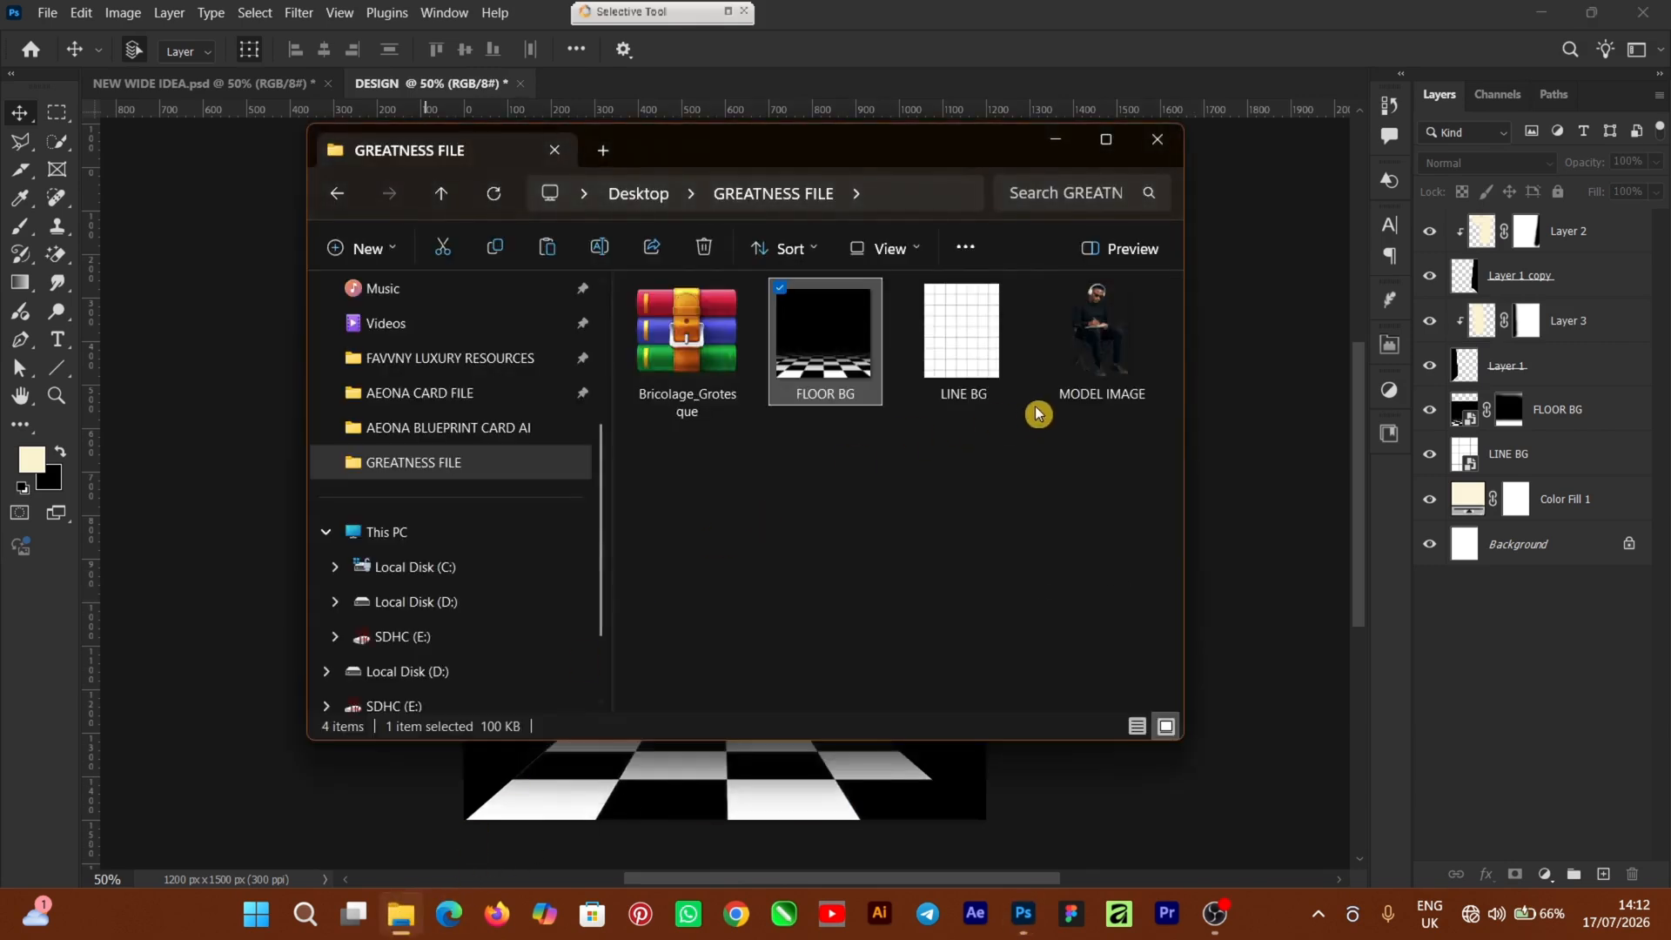
left_click_drag(1103, 344, 1250, 646)
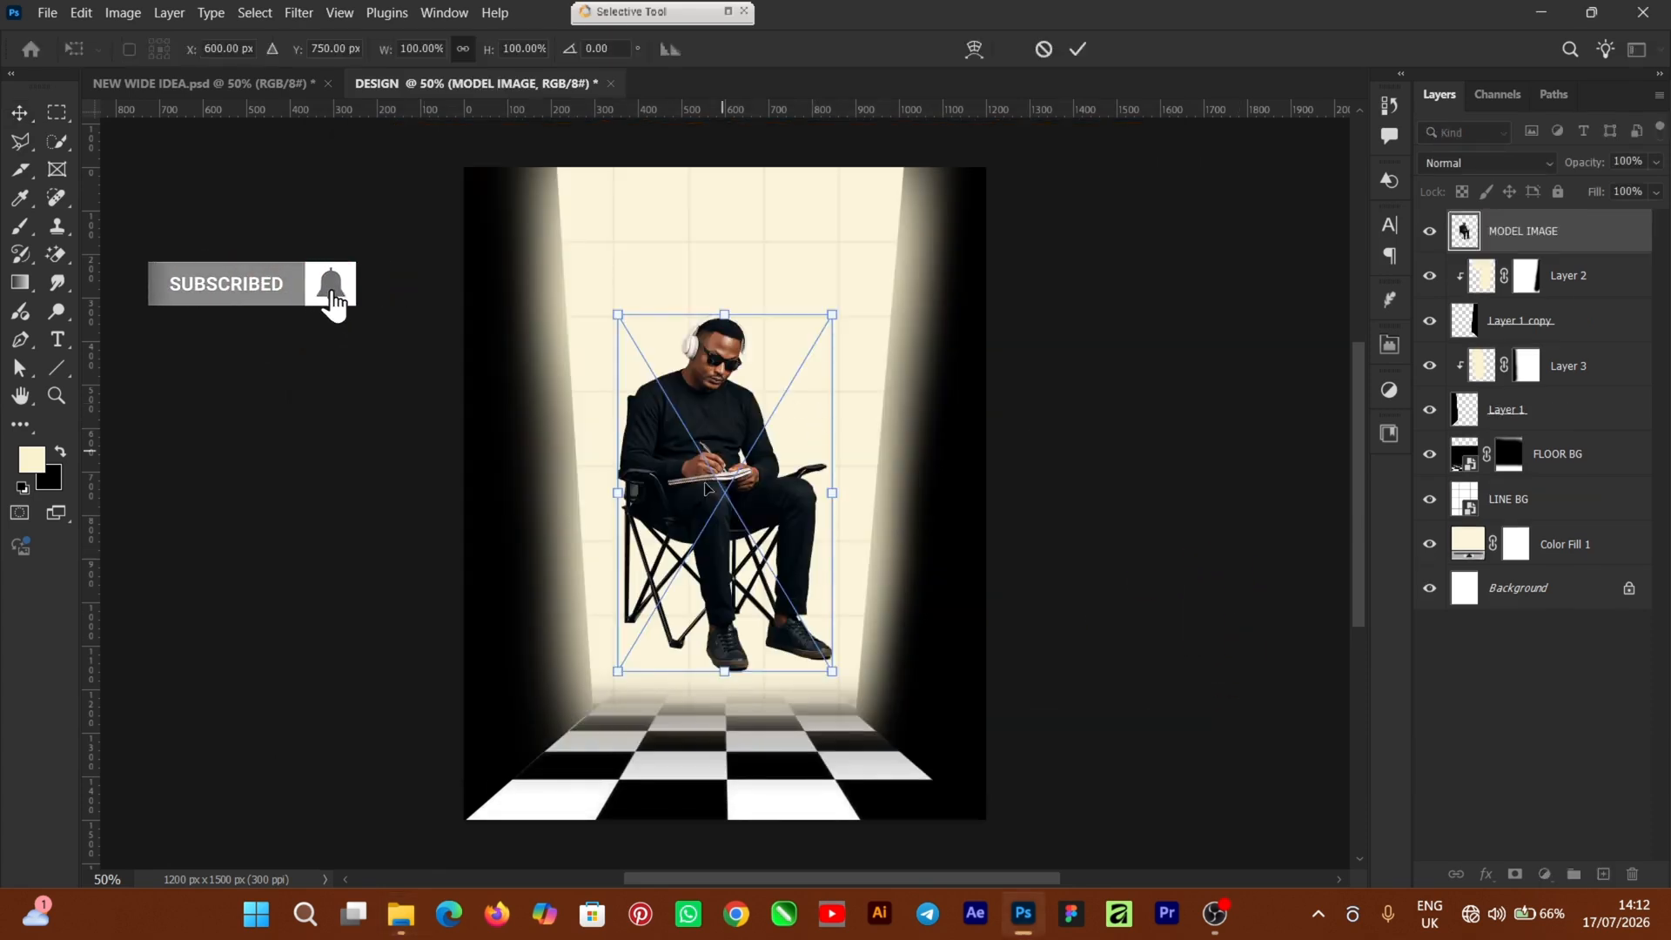
left_click_drag(707, 489, 724, 570)
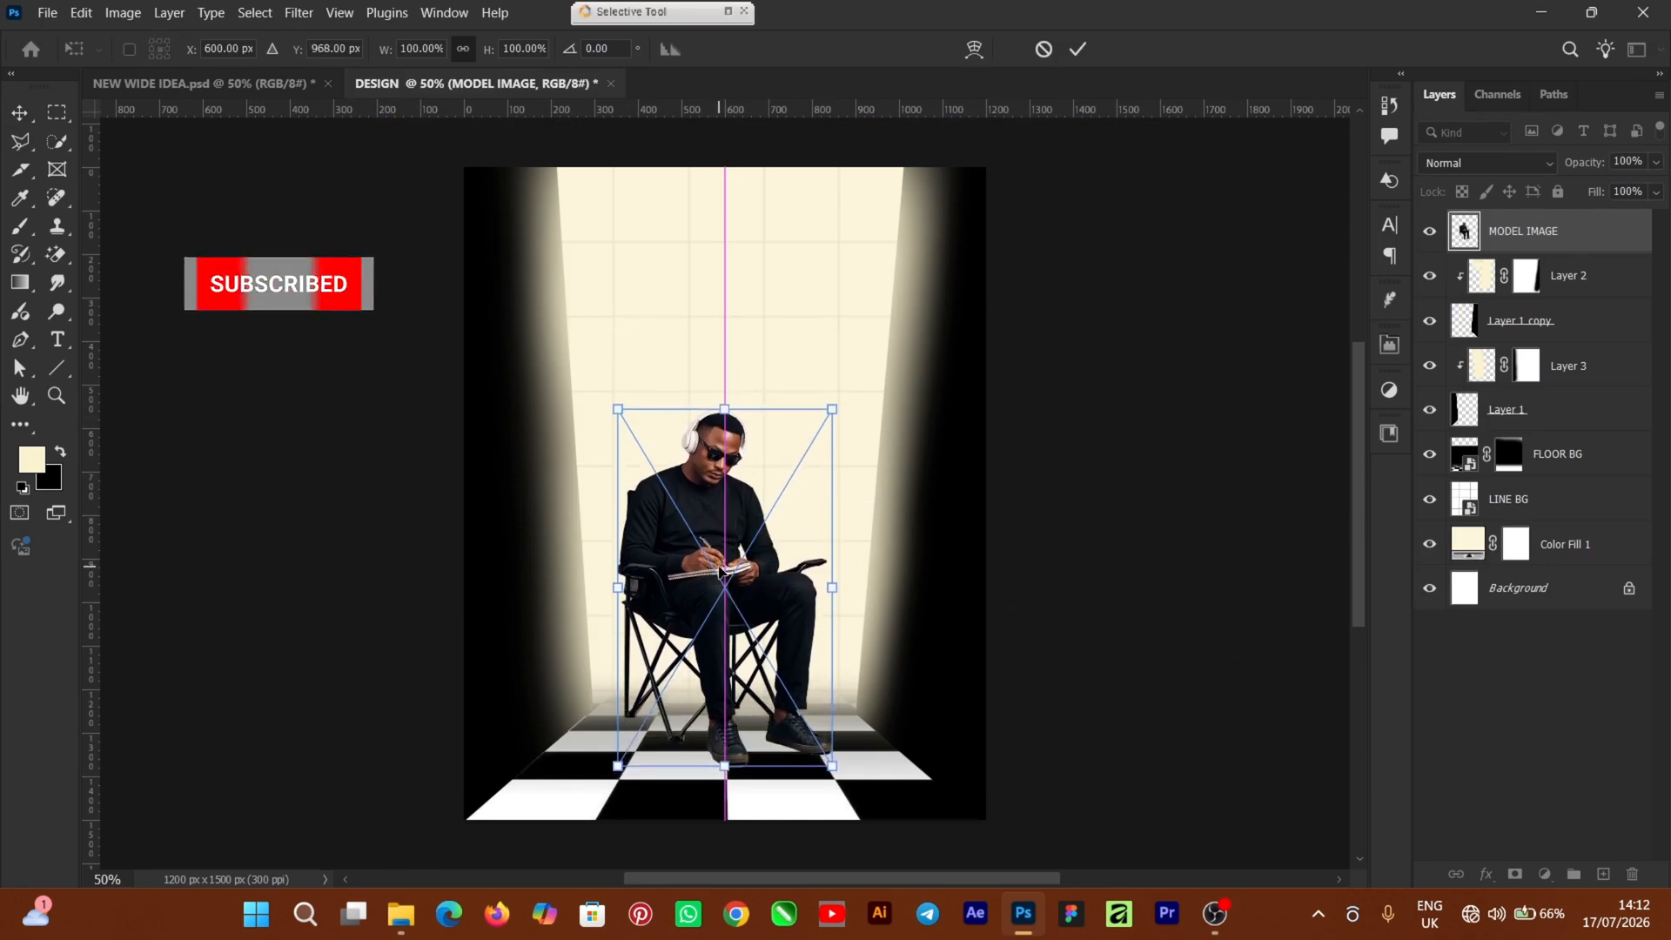
left_click_drag(832, 408, 836, 402)
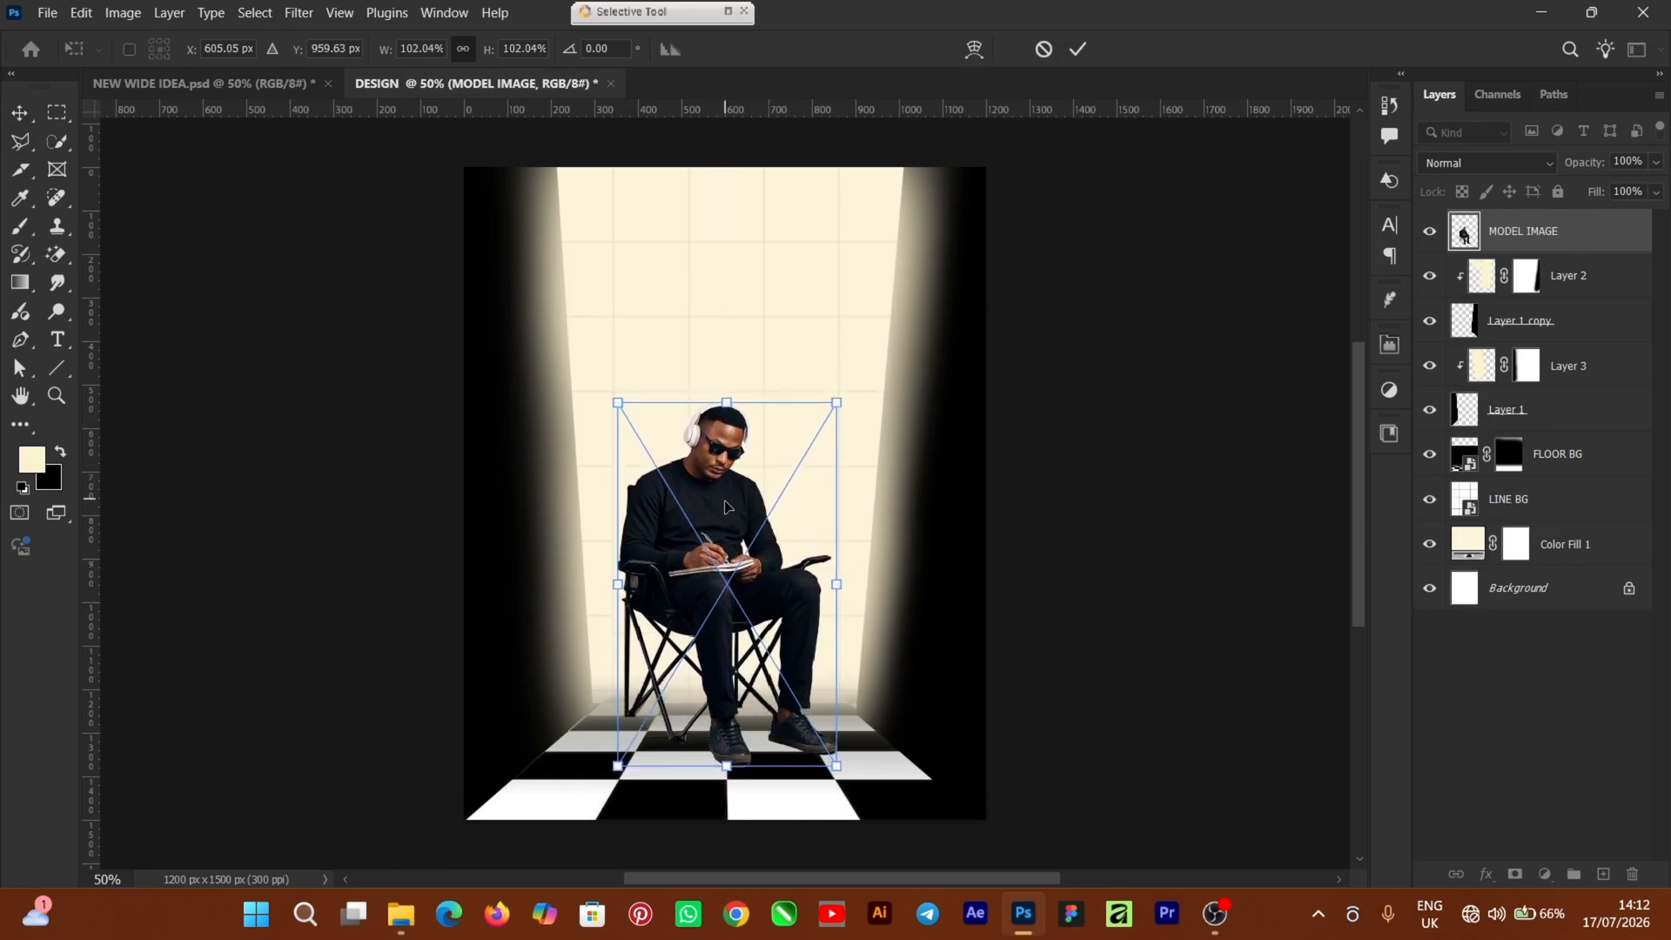
left_click_drag(726, 506, 731, 510)
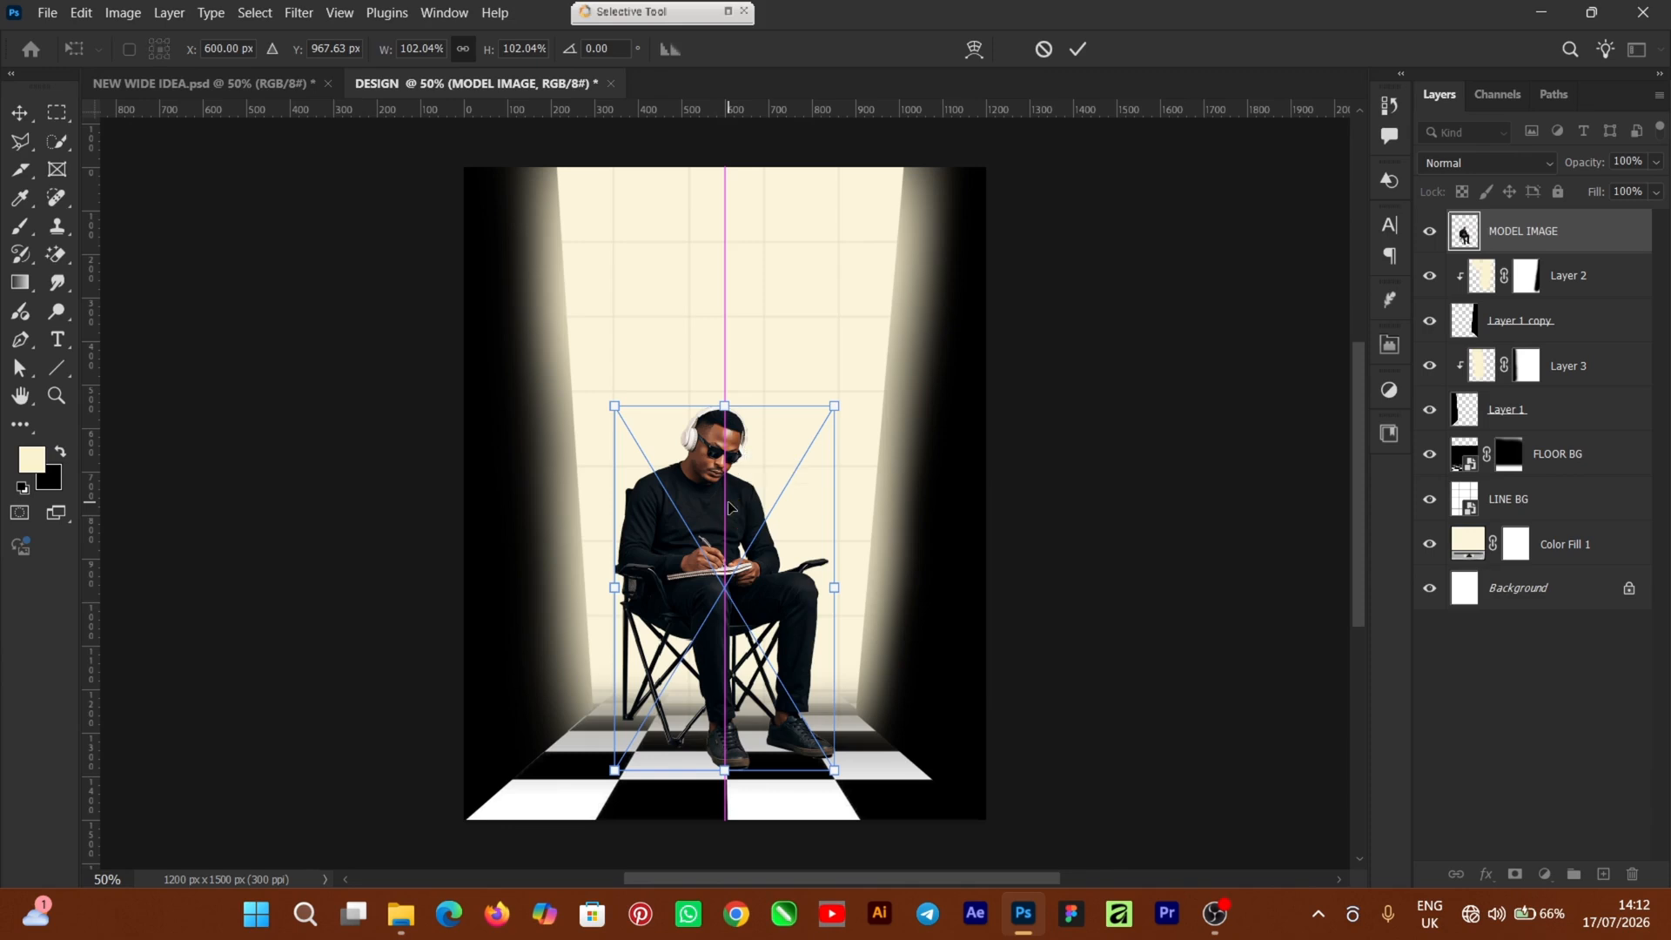
key("ctrl+a")
left_click(1099, 438)
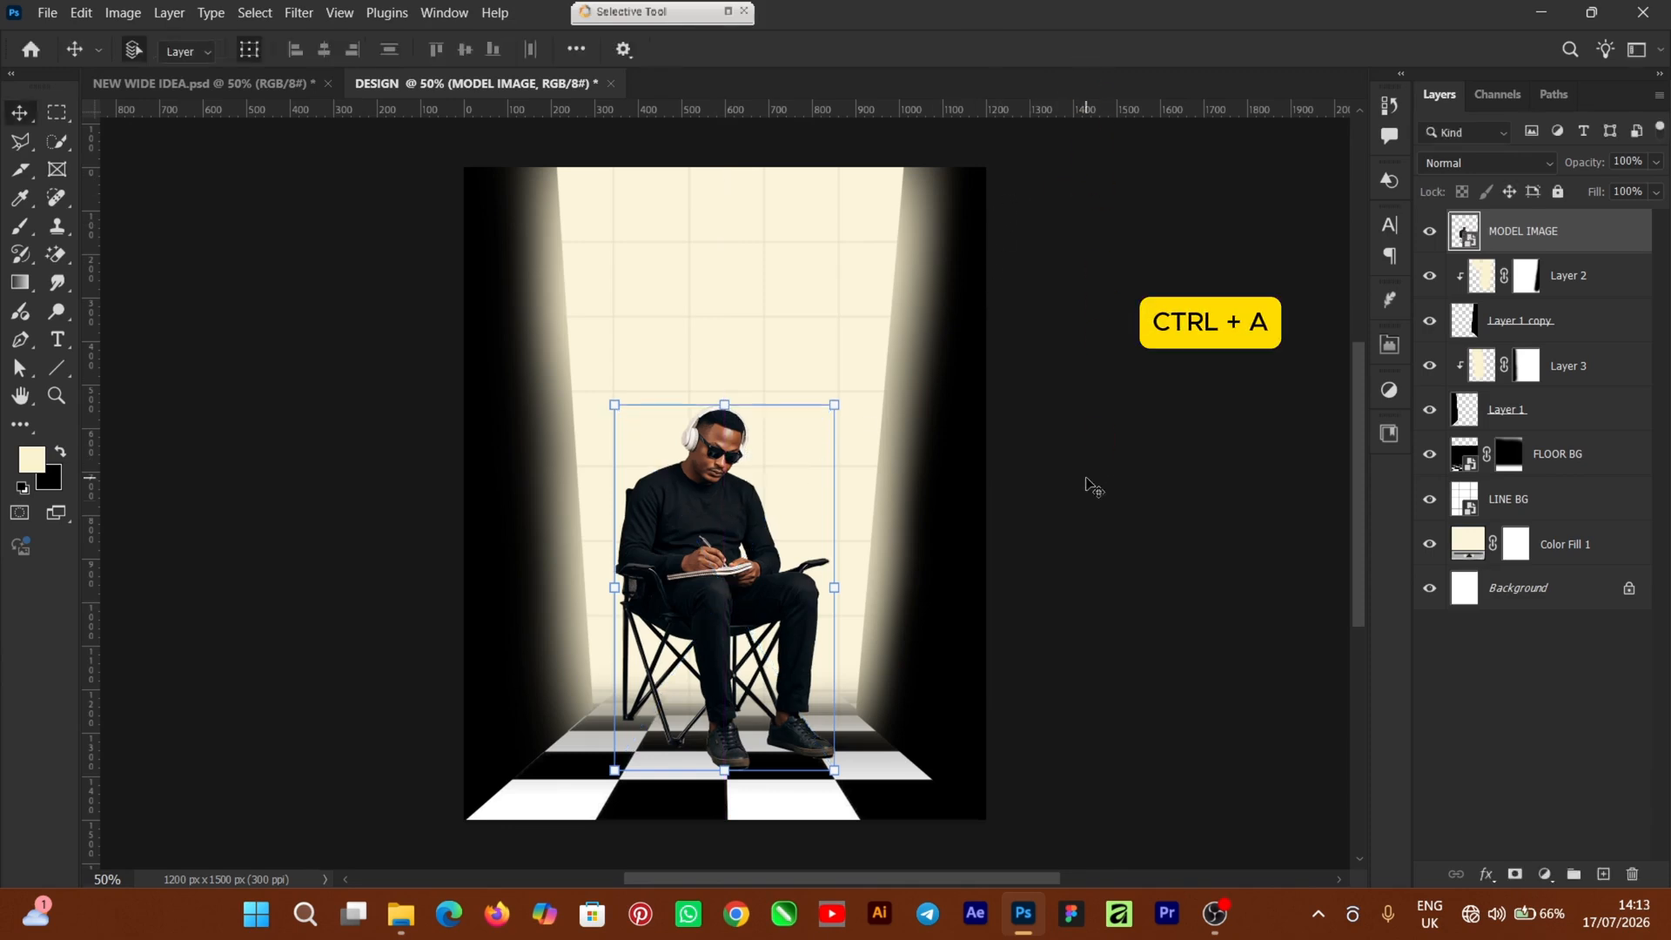
Centre the seated man horizontally on the canvas and clear the selection
key("ctrl+a")
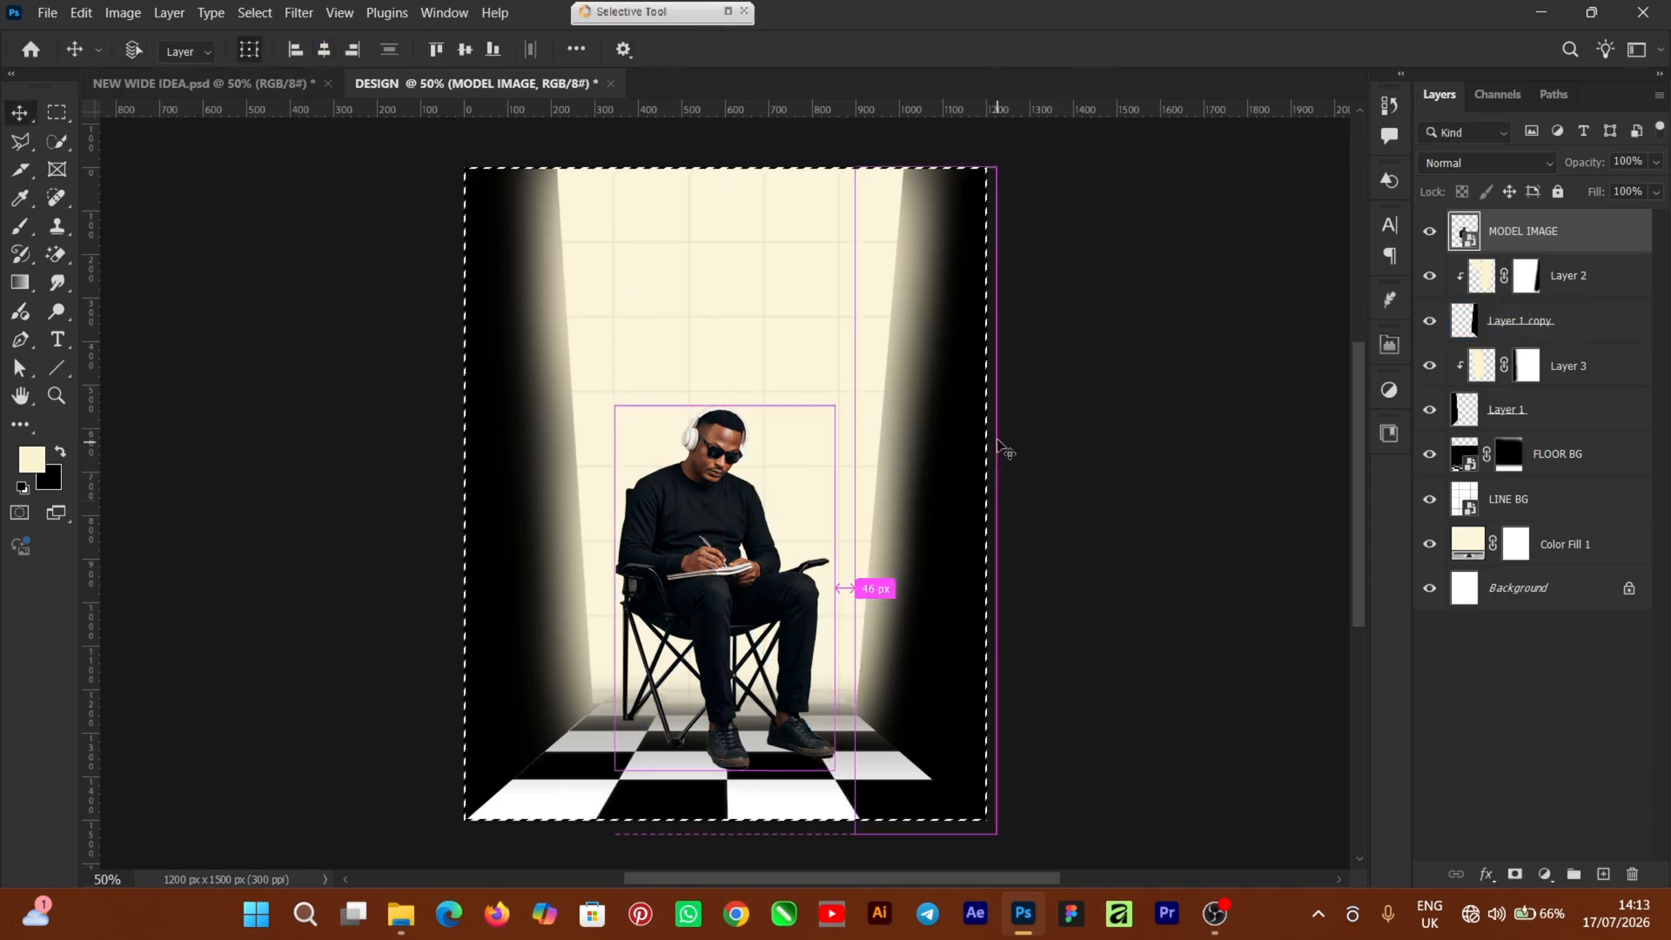
key("ctrl+d")
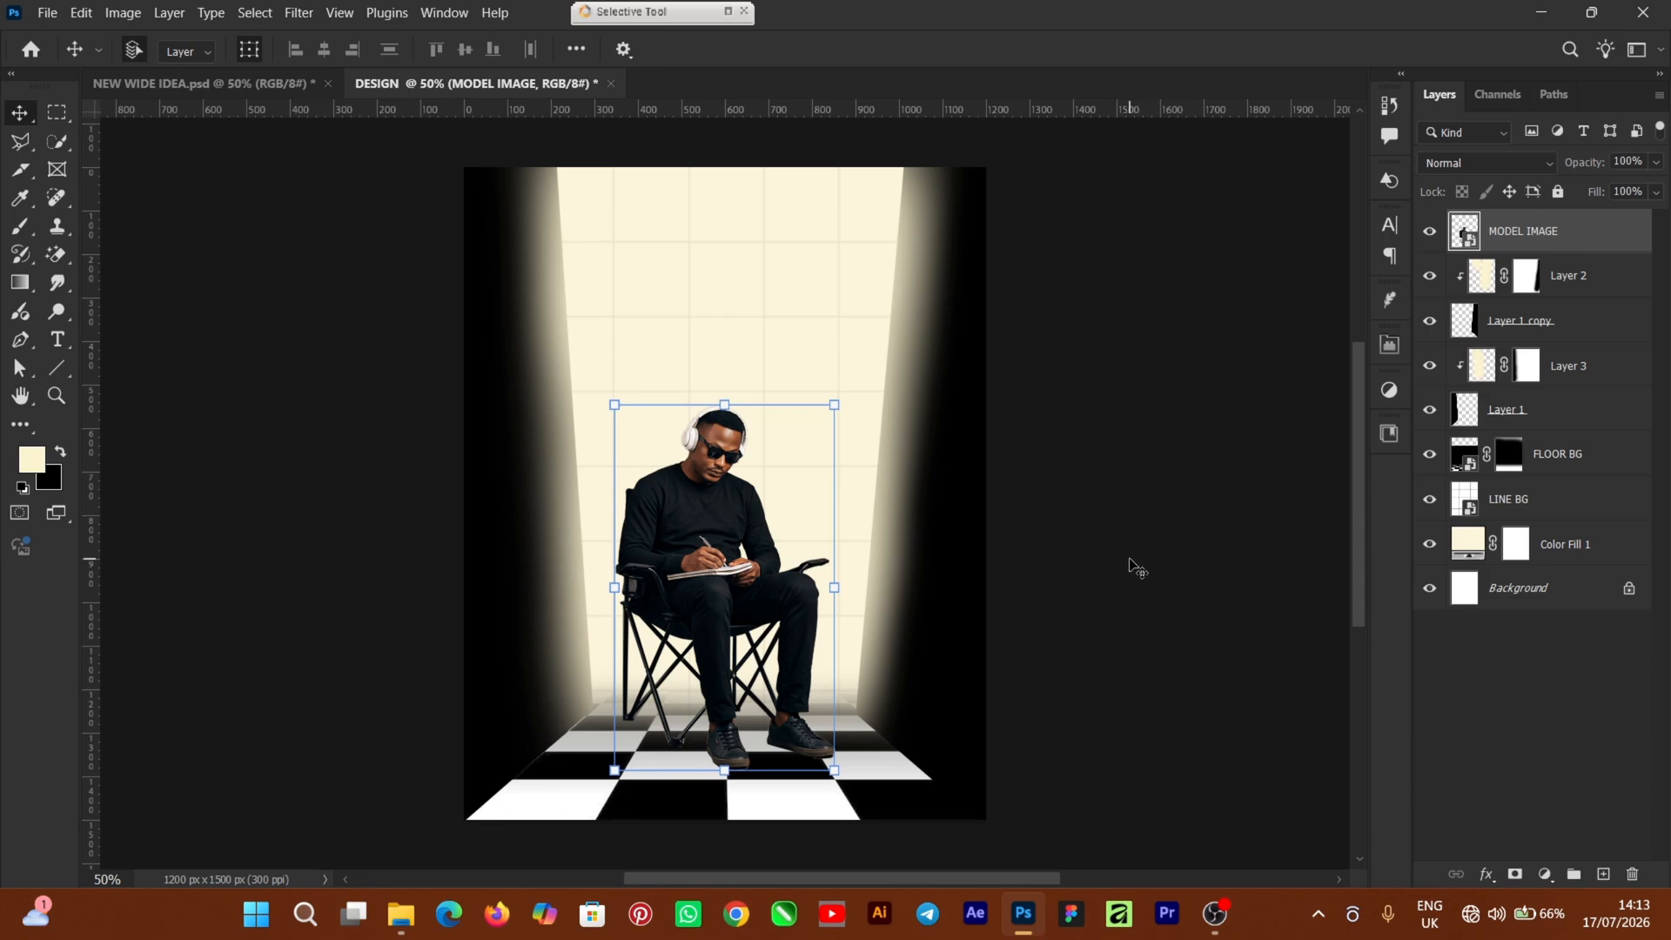
left_click(1129, 564)
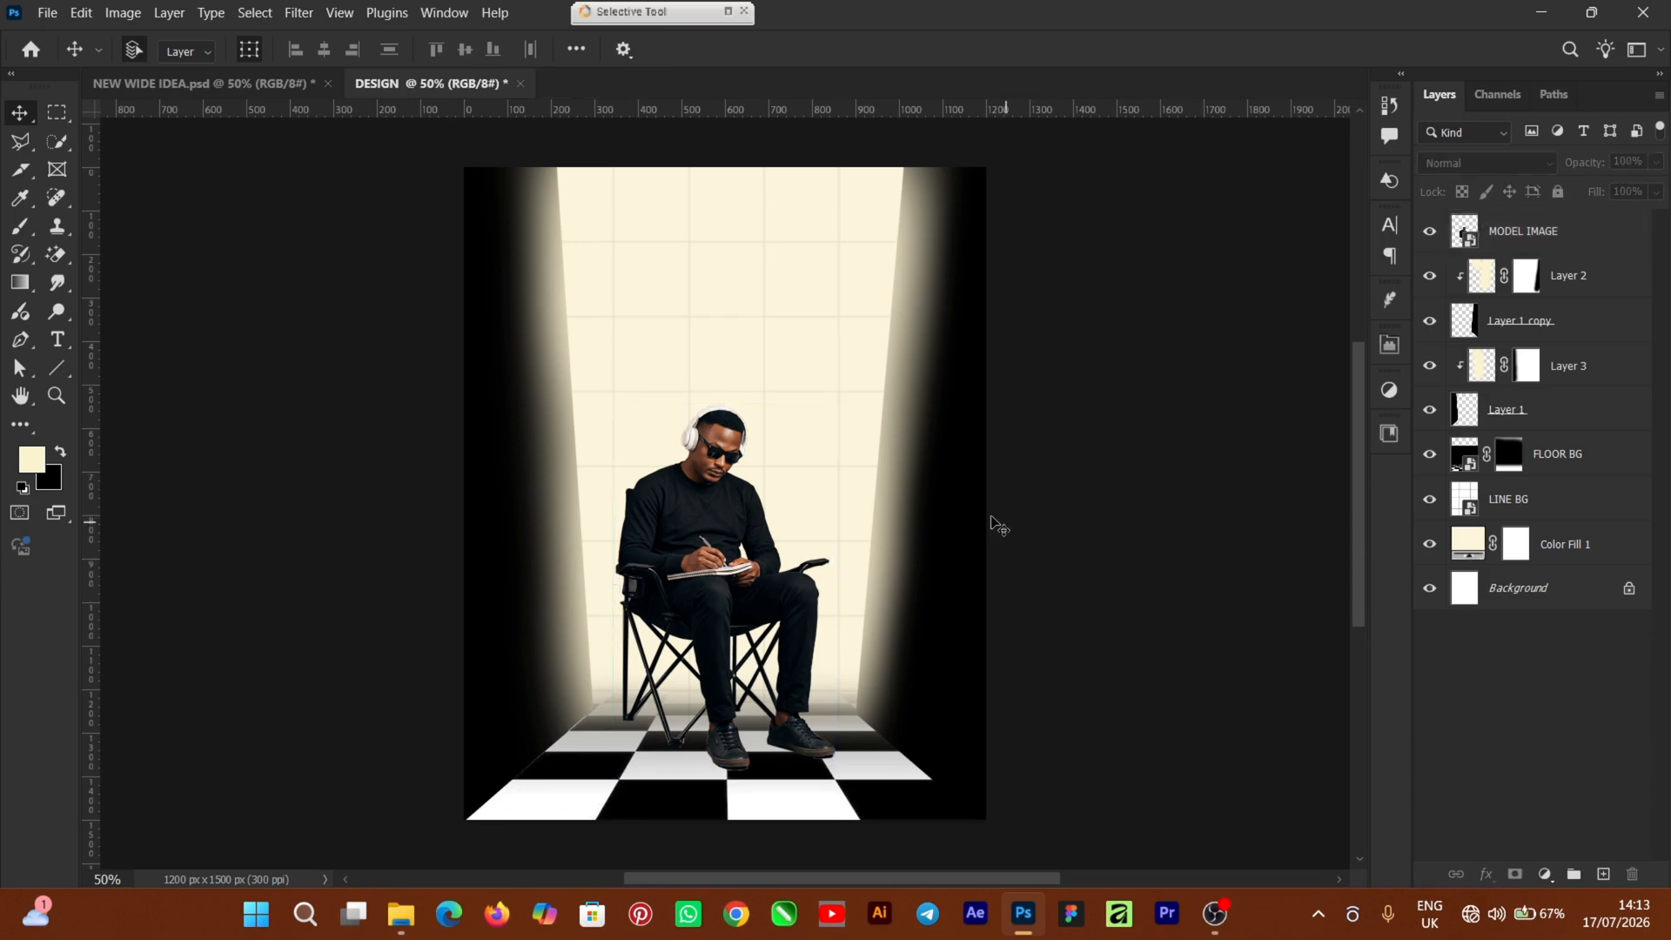
Type the title 'Silence Build' near the top of the poster
left_click(677, 310)
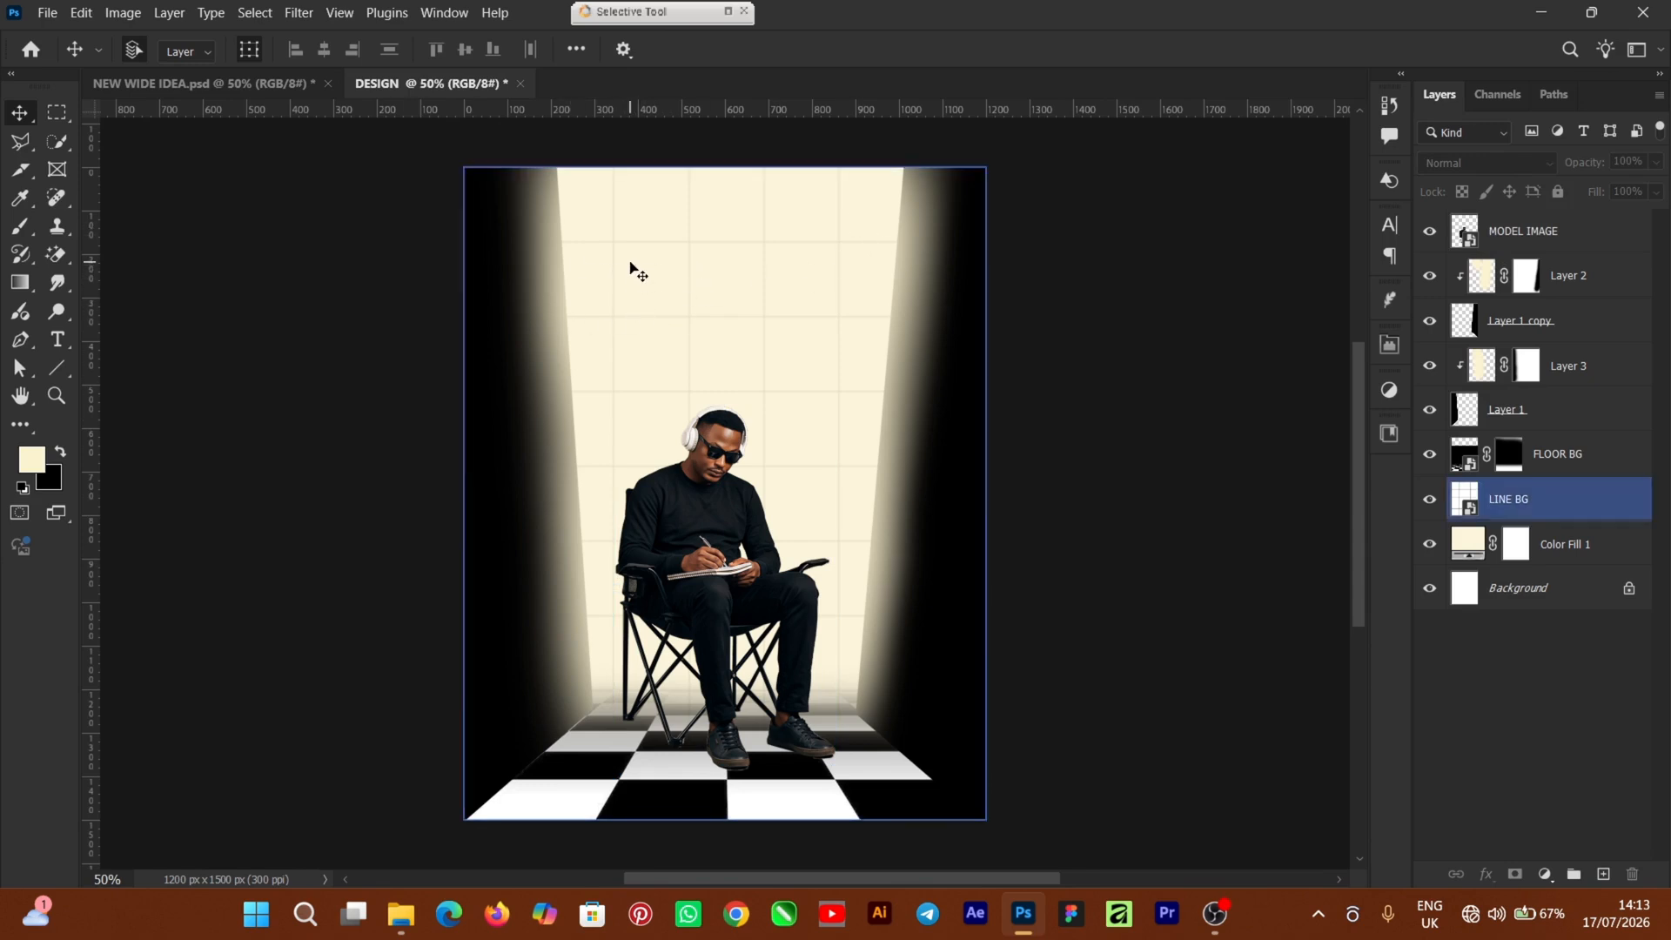
left_click(372, 277)
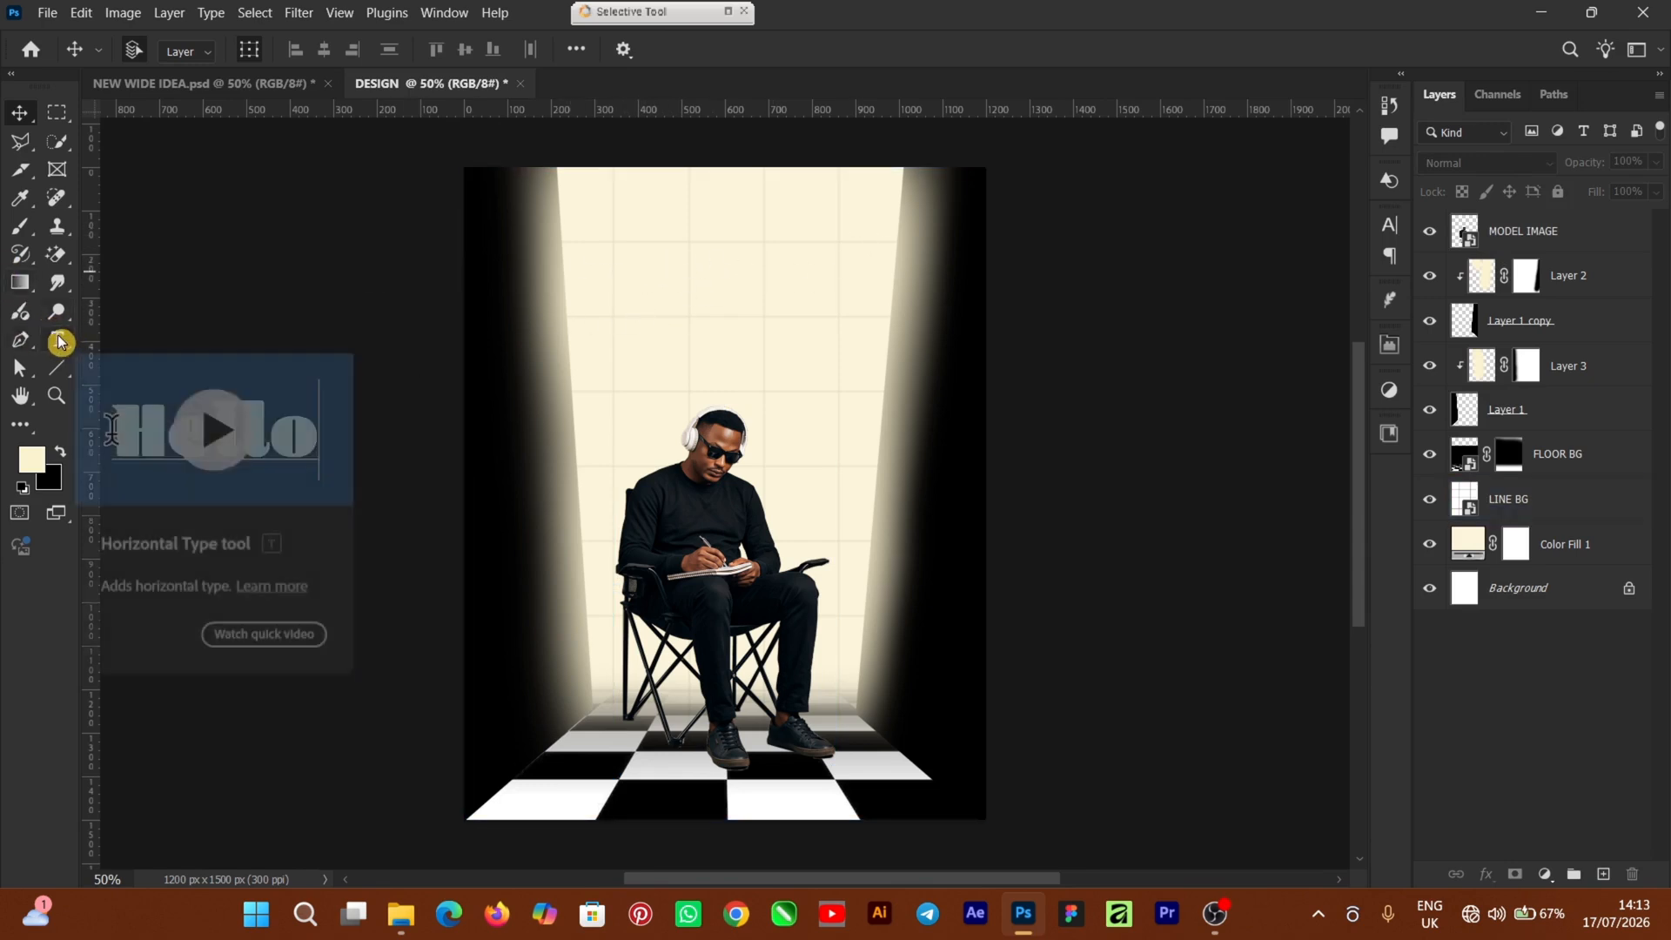
left_click(59, 341)
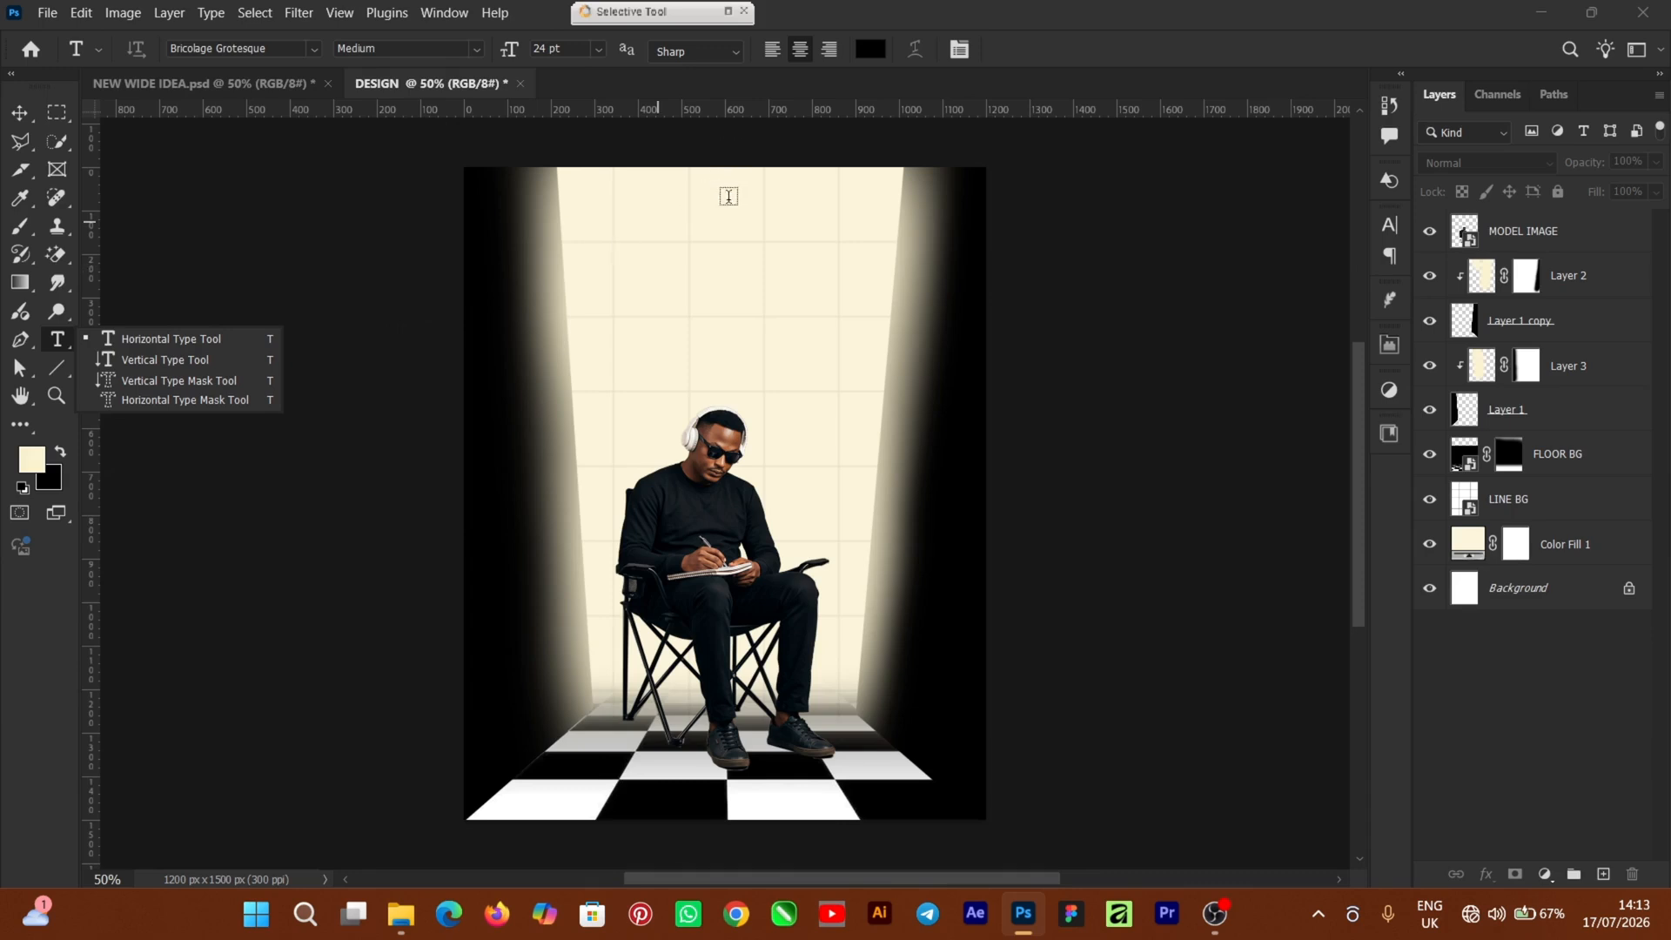
left_click(666, 289)
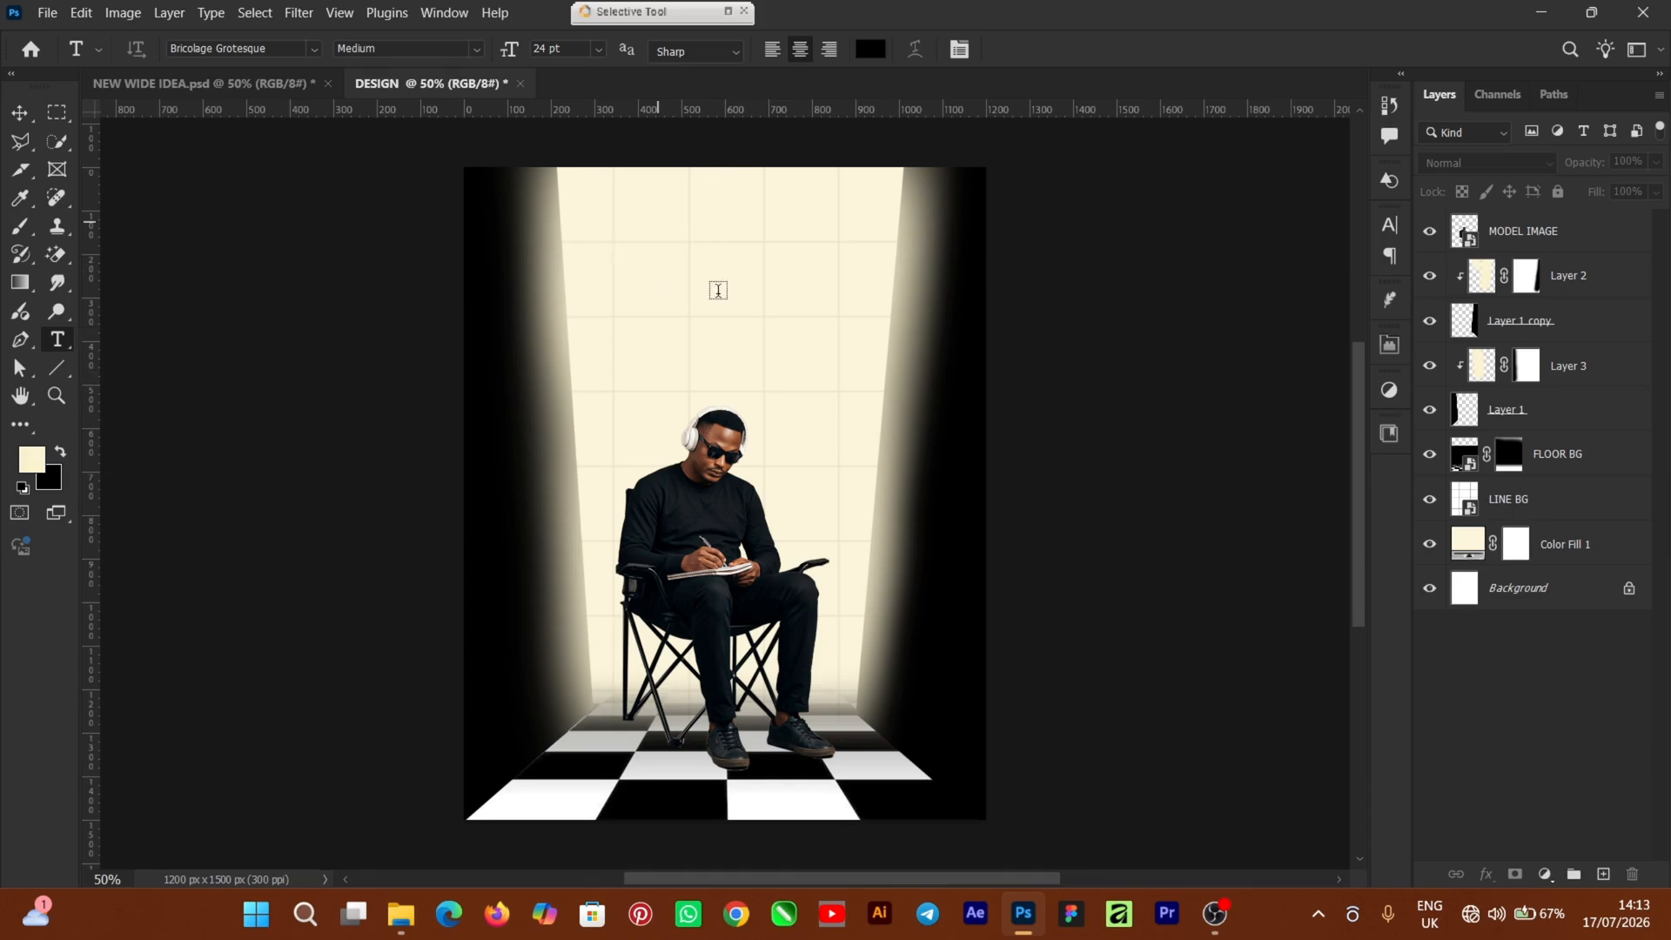
left_click(724, 289)
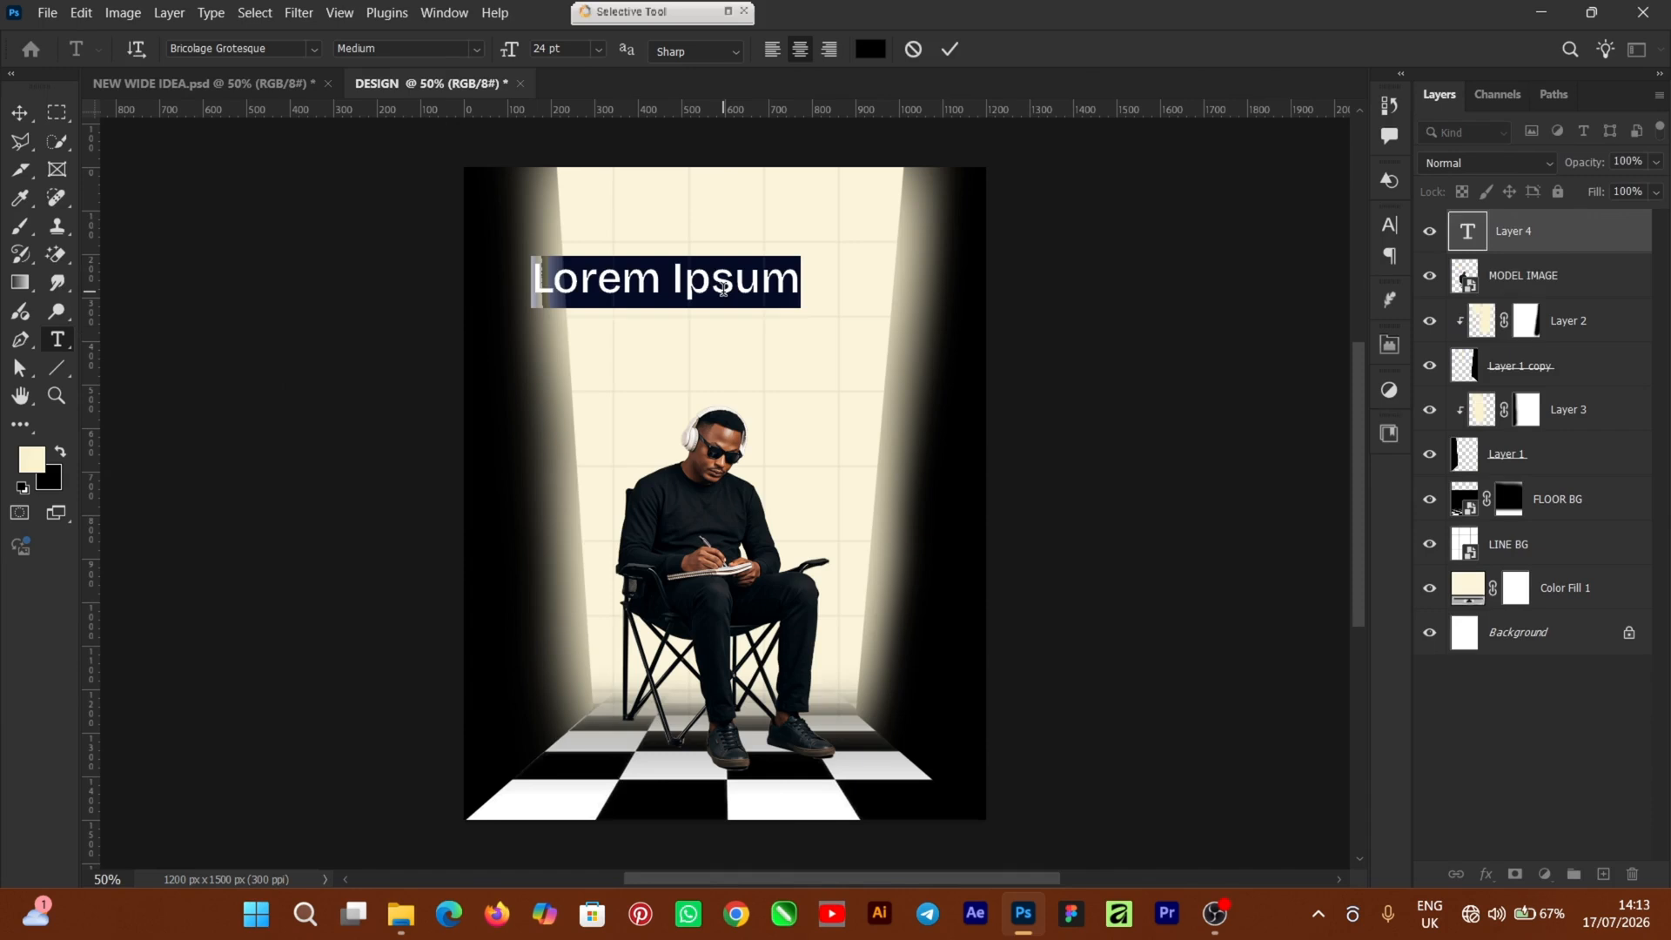
type("Silence Bul")
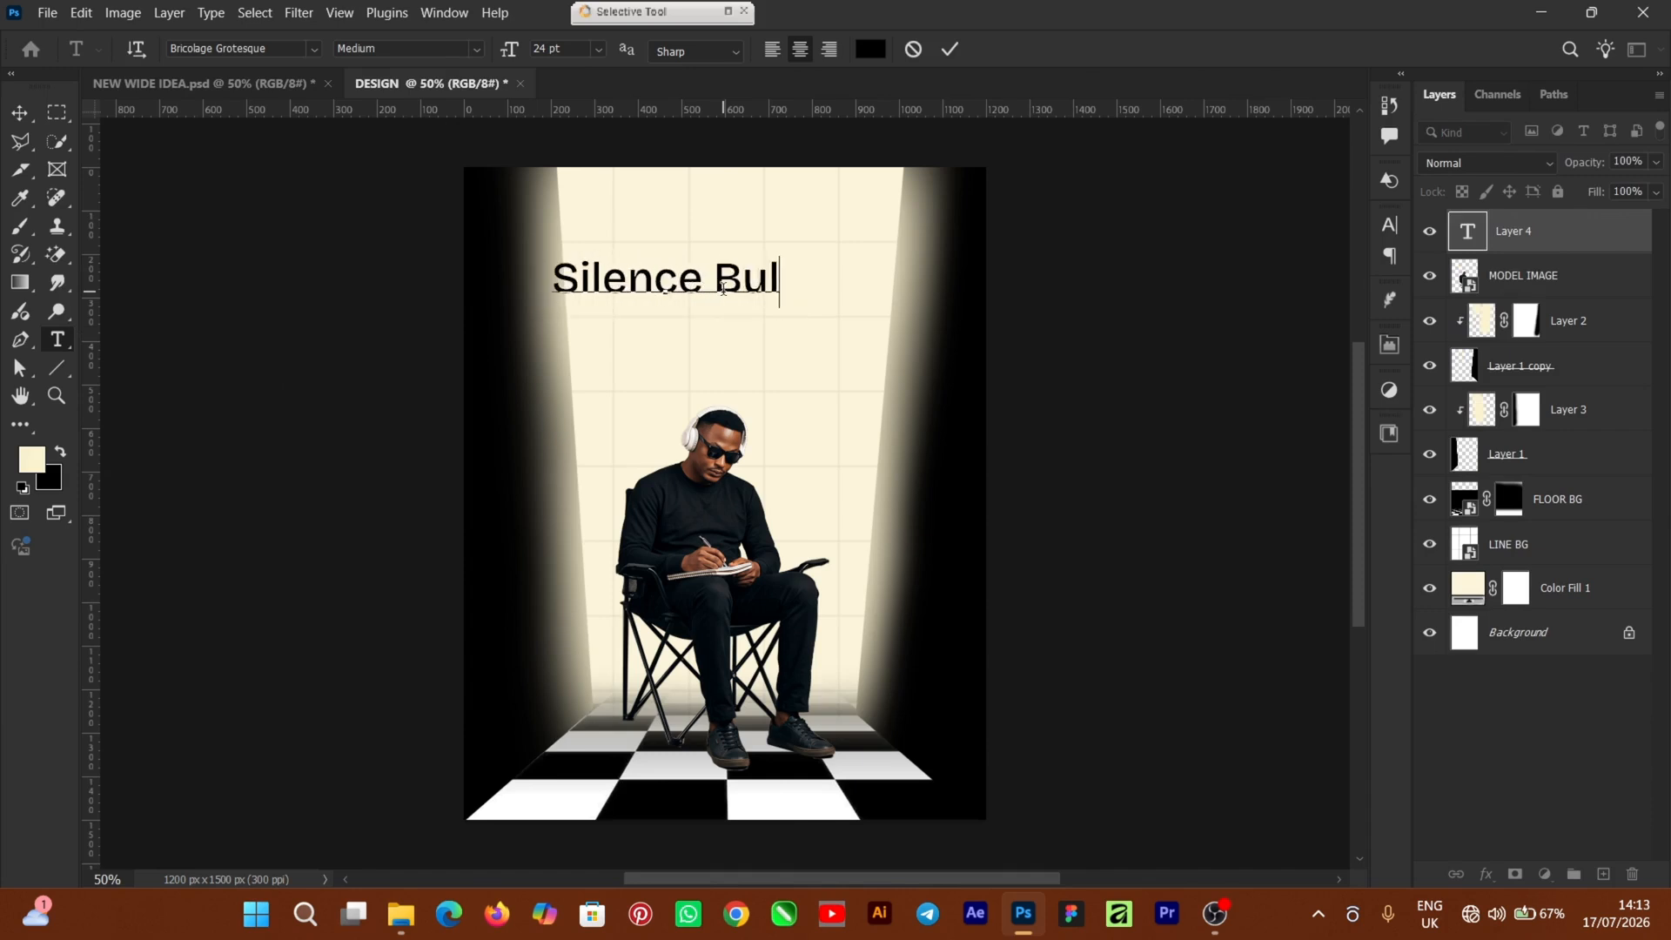
key("BackSpace")
type("ild")
left_click(949, 49)
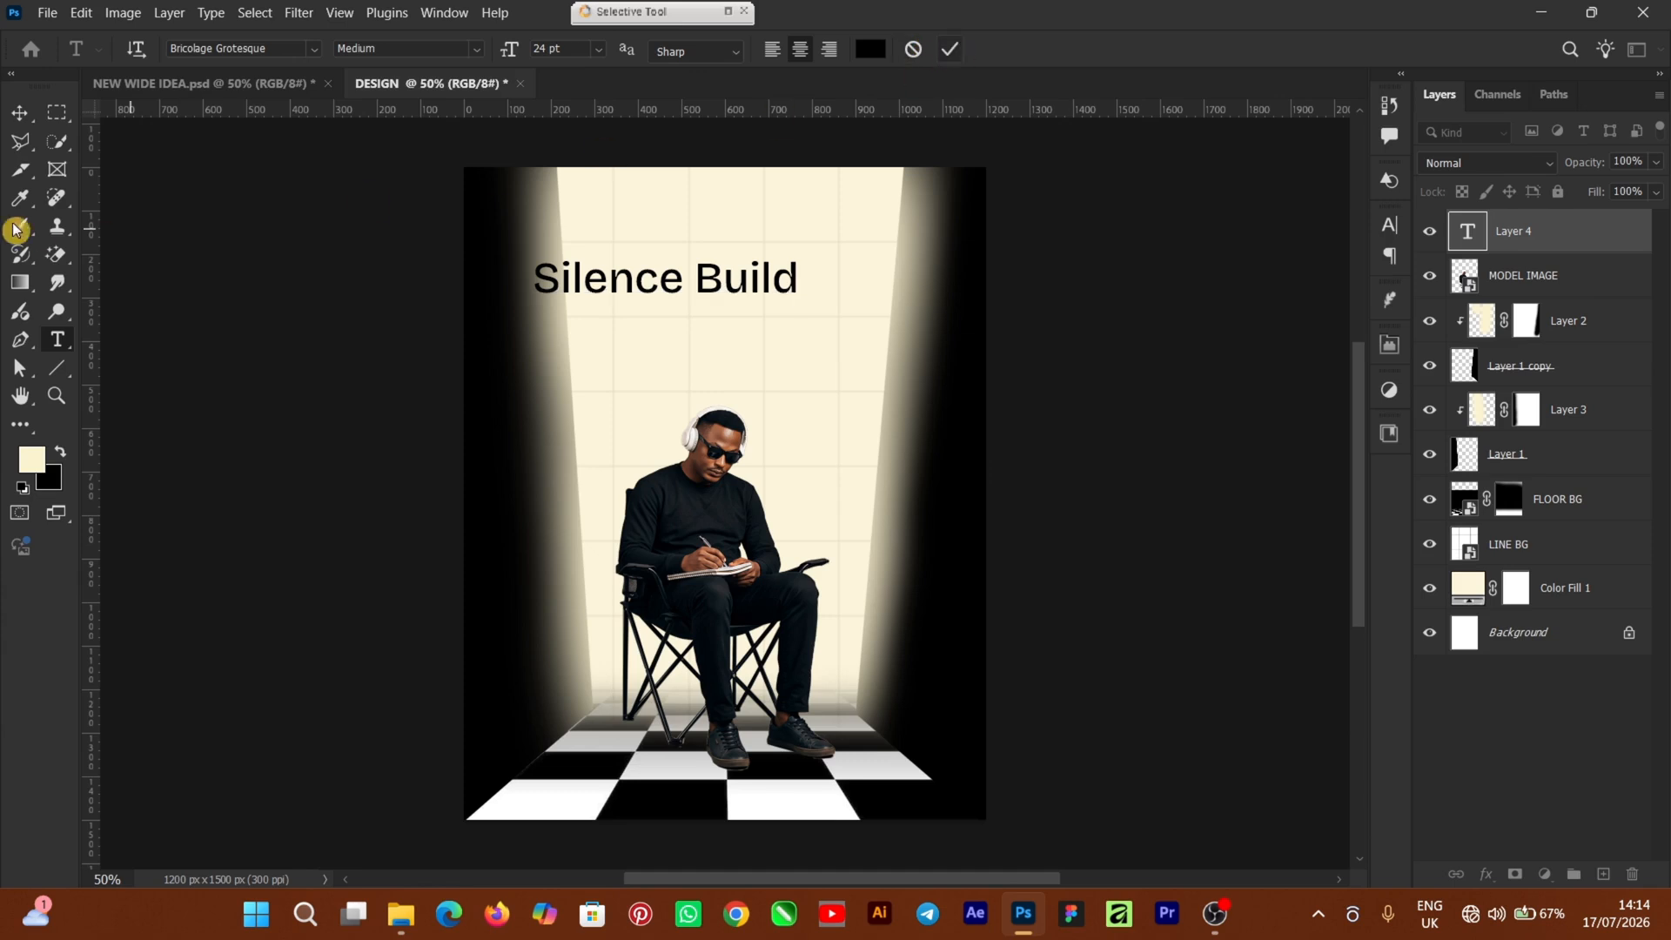
Shift the title right and scale it to 85%, centred in the beam
left_click(16, 127)
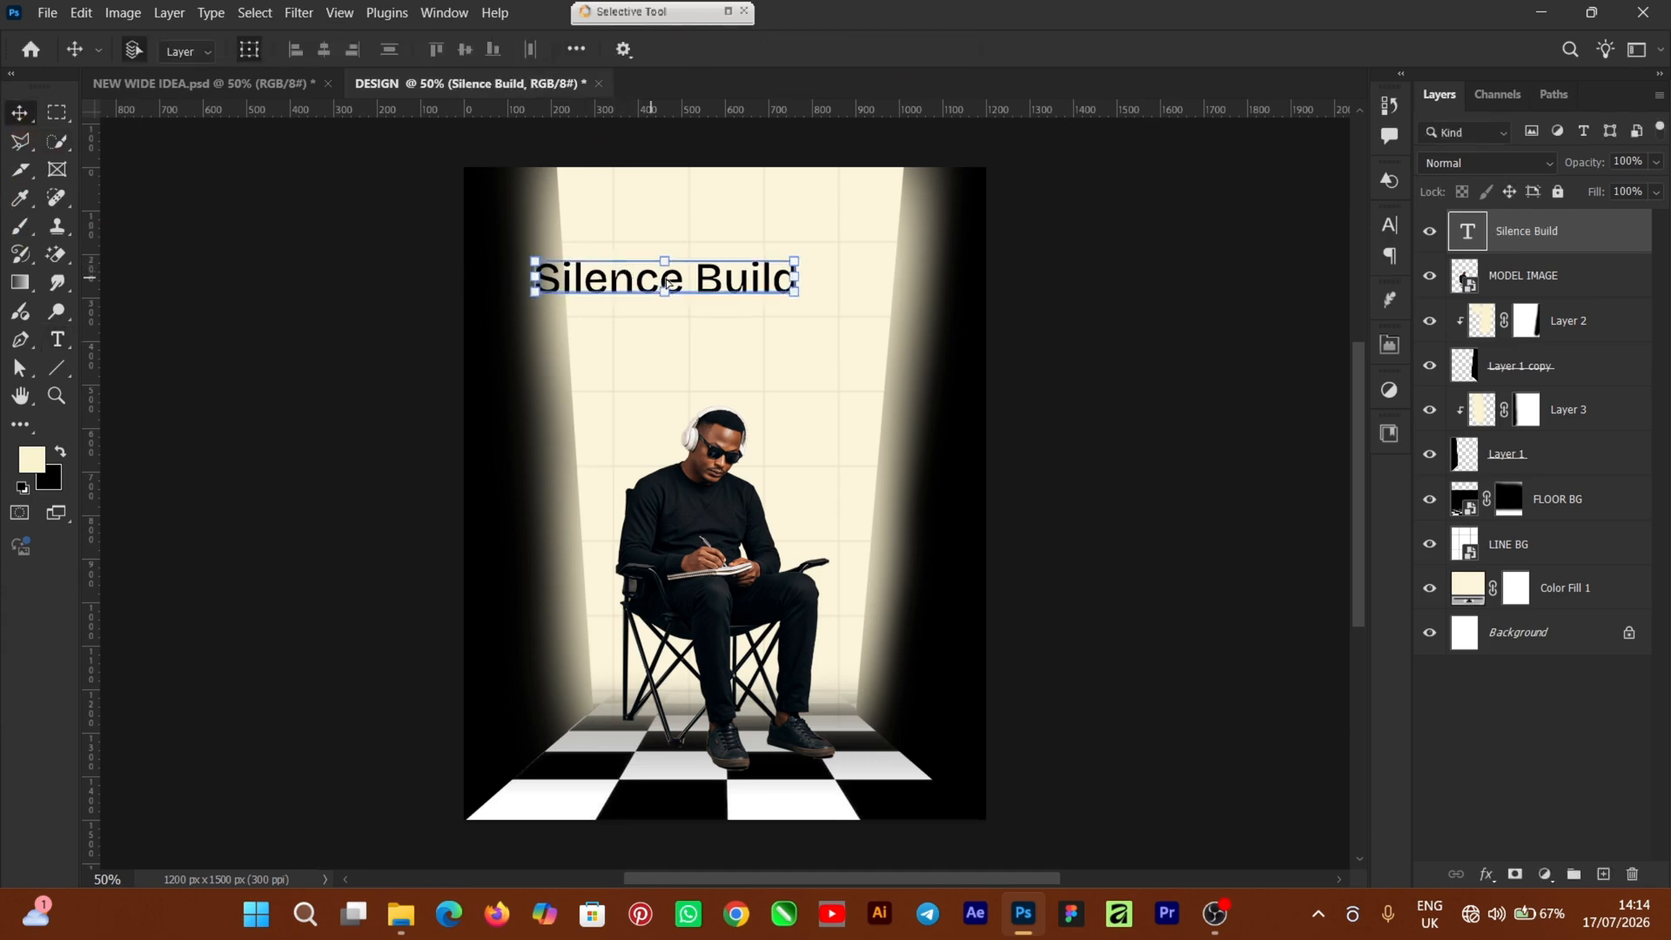
left_click_drag(634, 280, 697, 280)
left_click_drag(860, 261, 778, 272)
left_click(1061, 48)
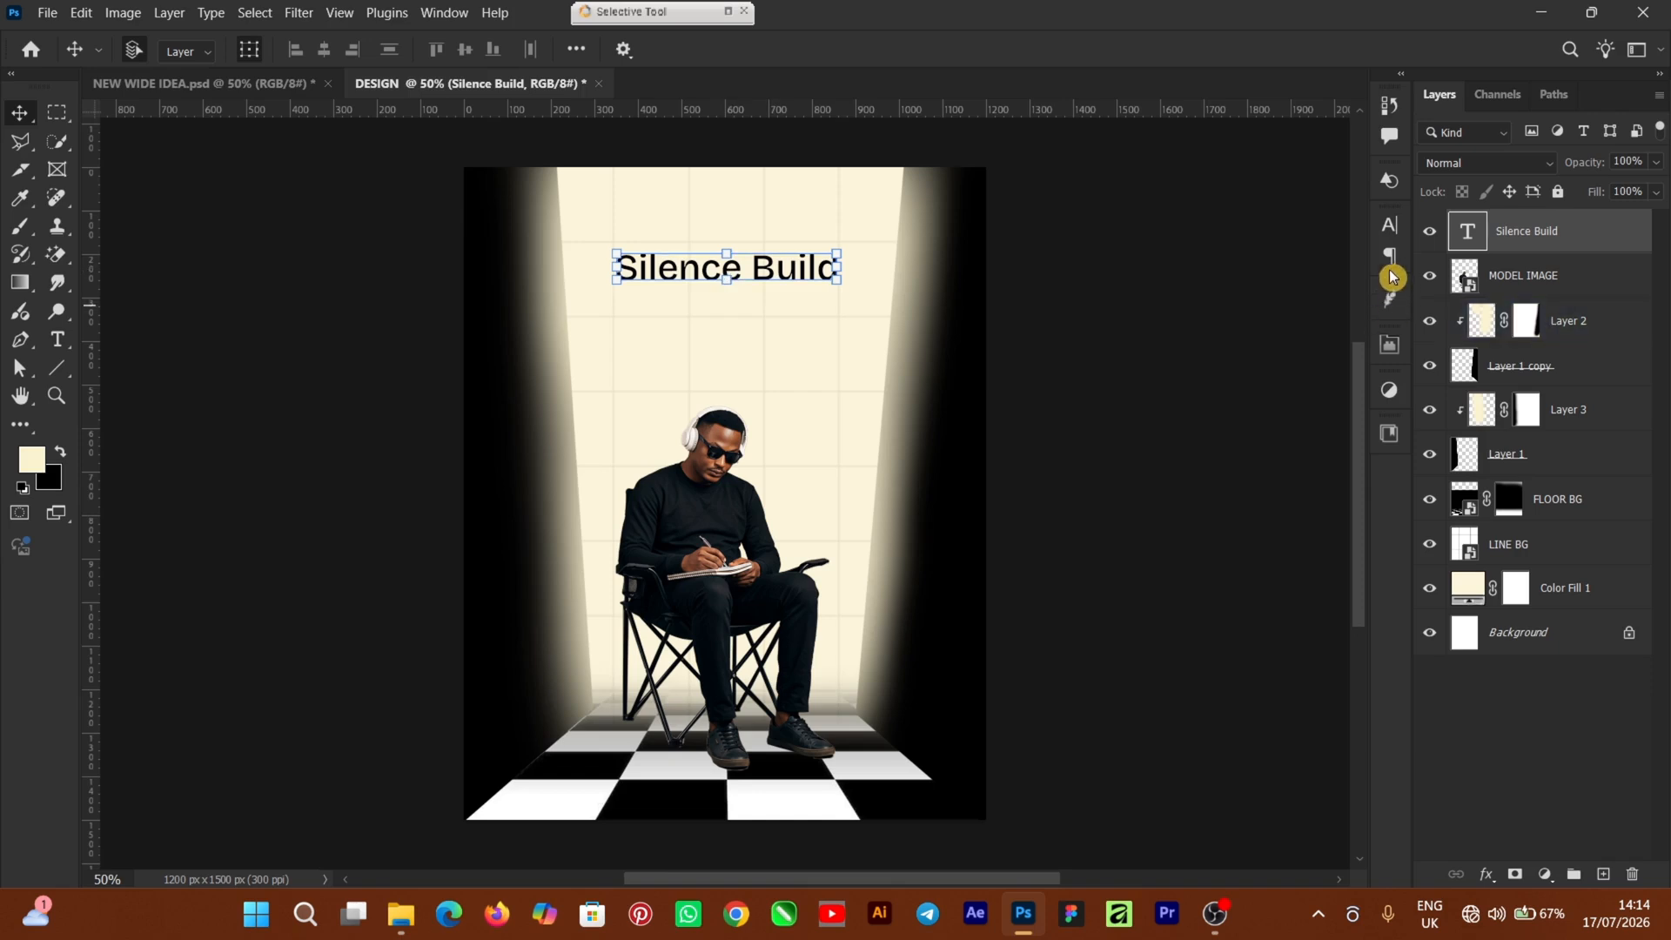
Set the 'Silence Build' title's font weight to Light
left_click(1390, 233)
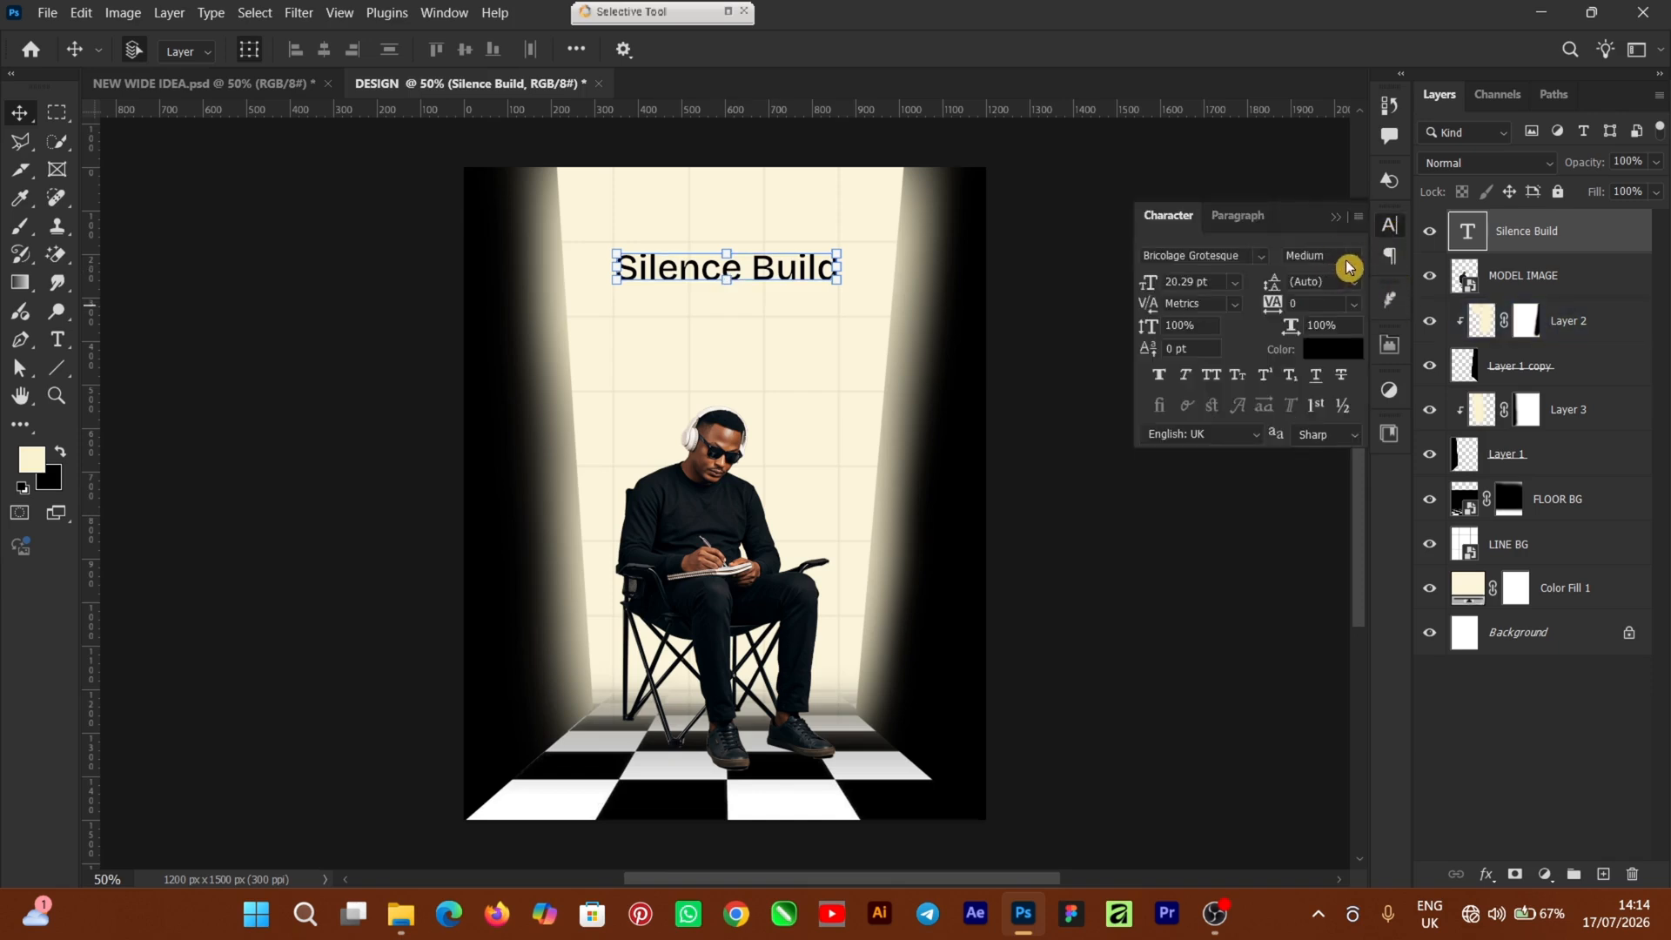
left_click(1352, 256)
left_click(1332, 296)
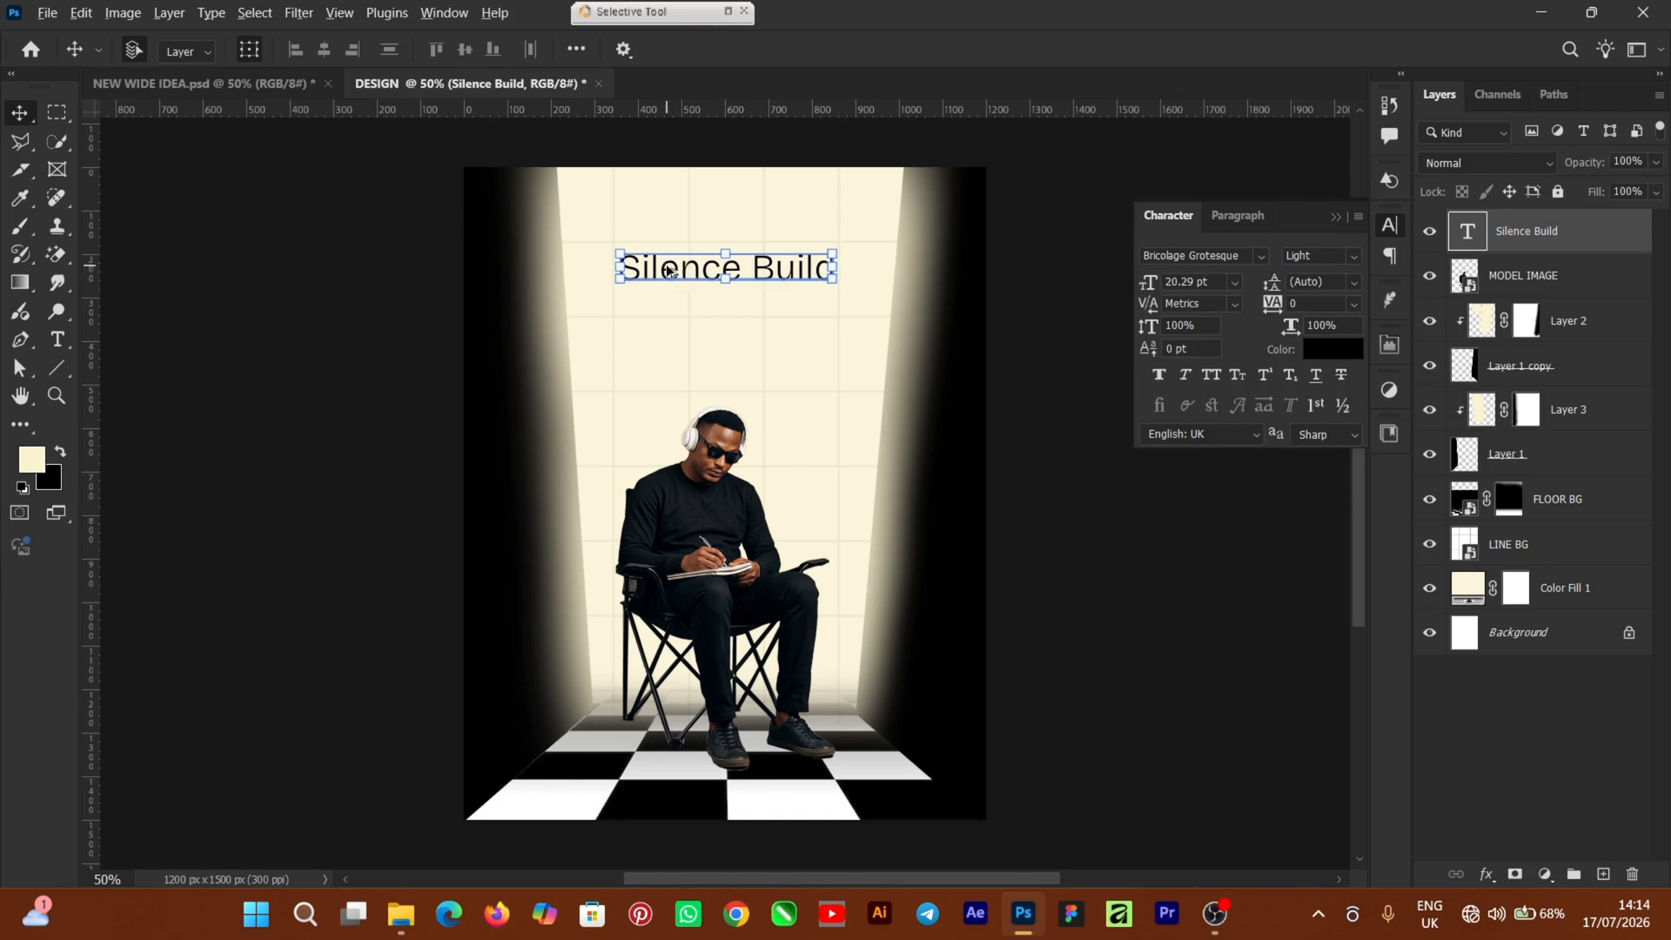
Duplicate the title just below and change the copy's text to 'Greatness.'
left_click_drag(669, 270, 681, 334)
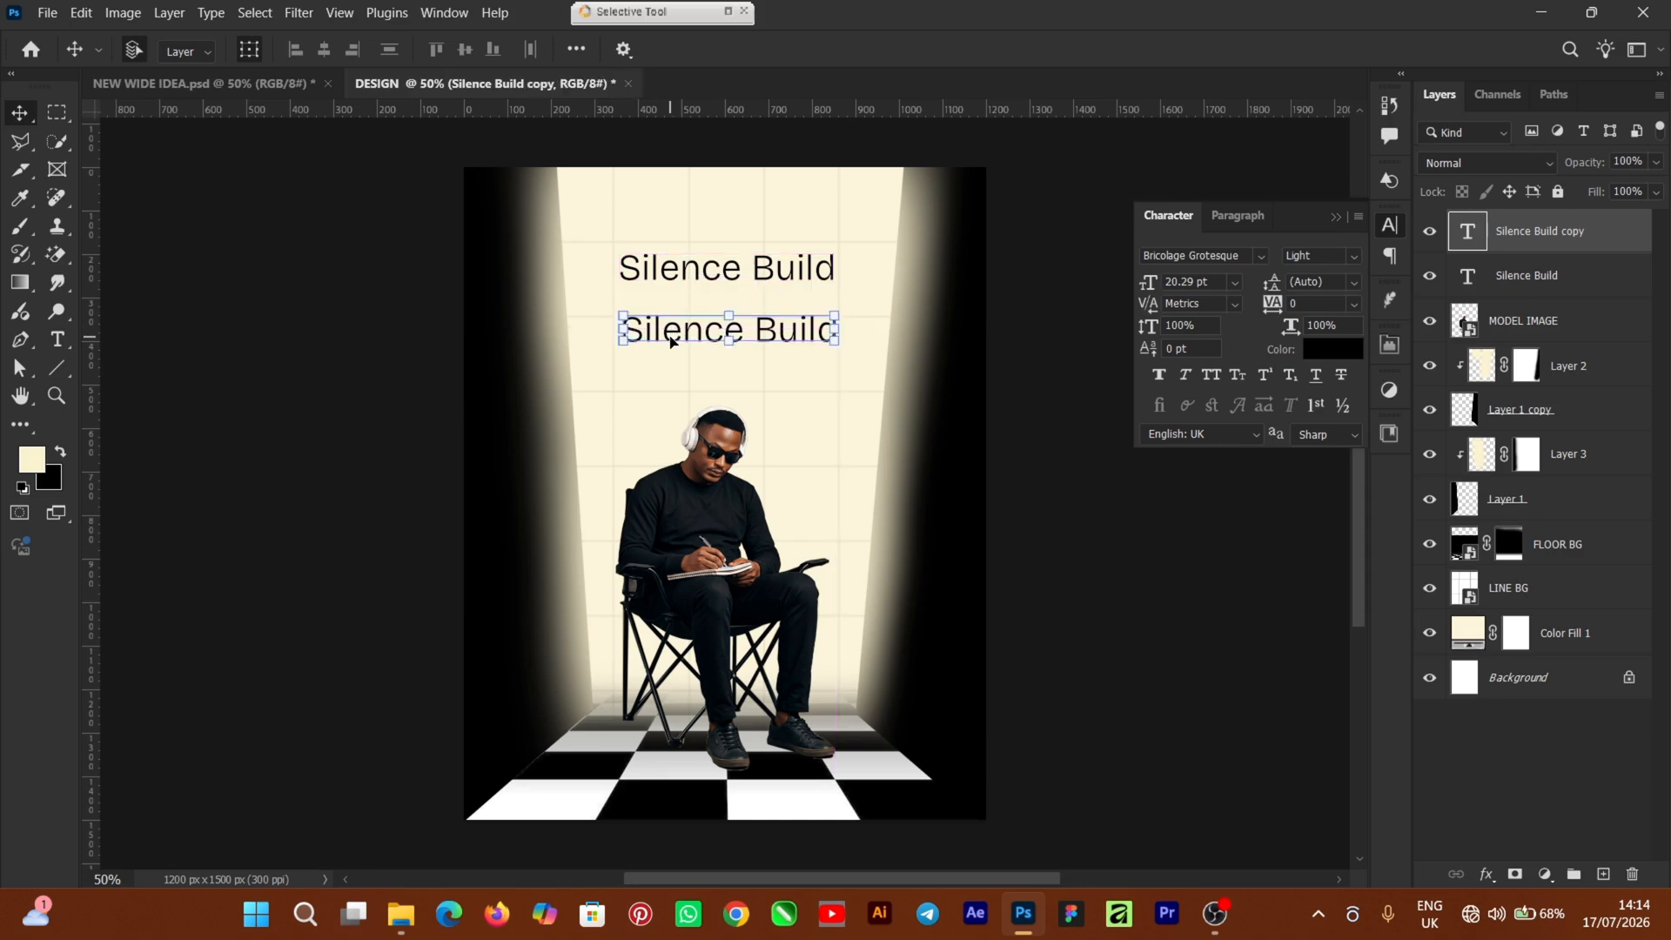
double_click(679, 330)
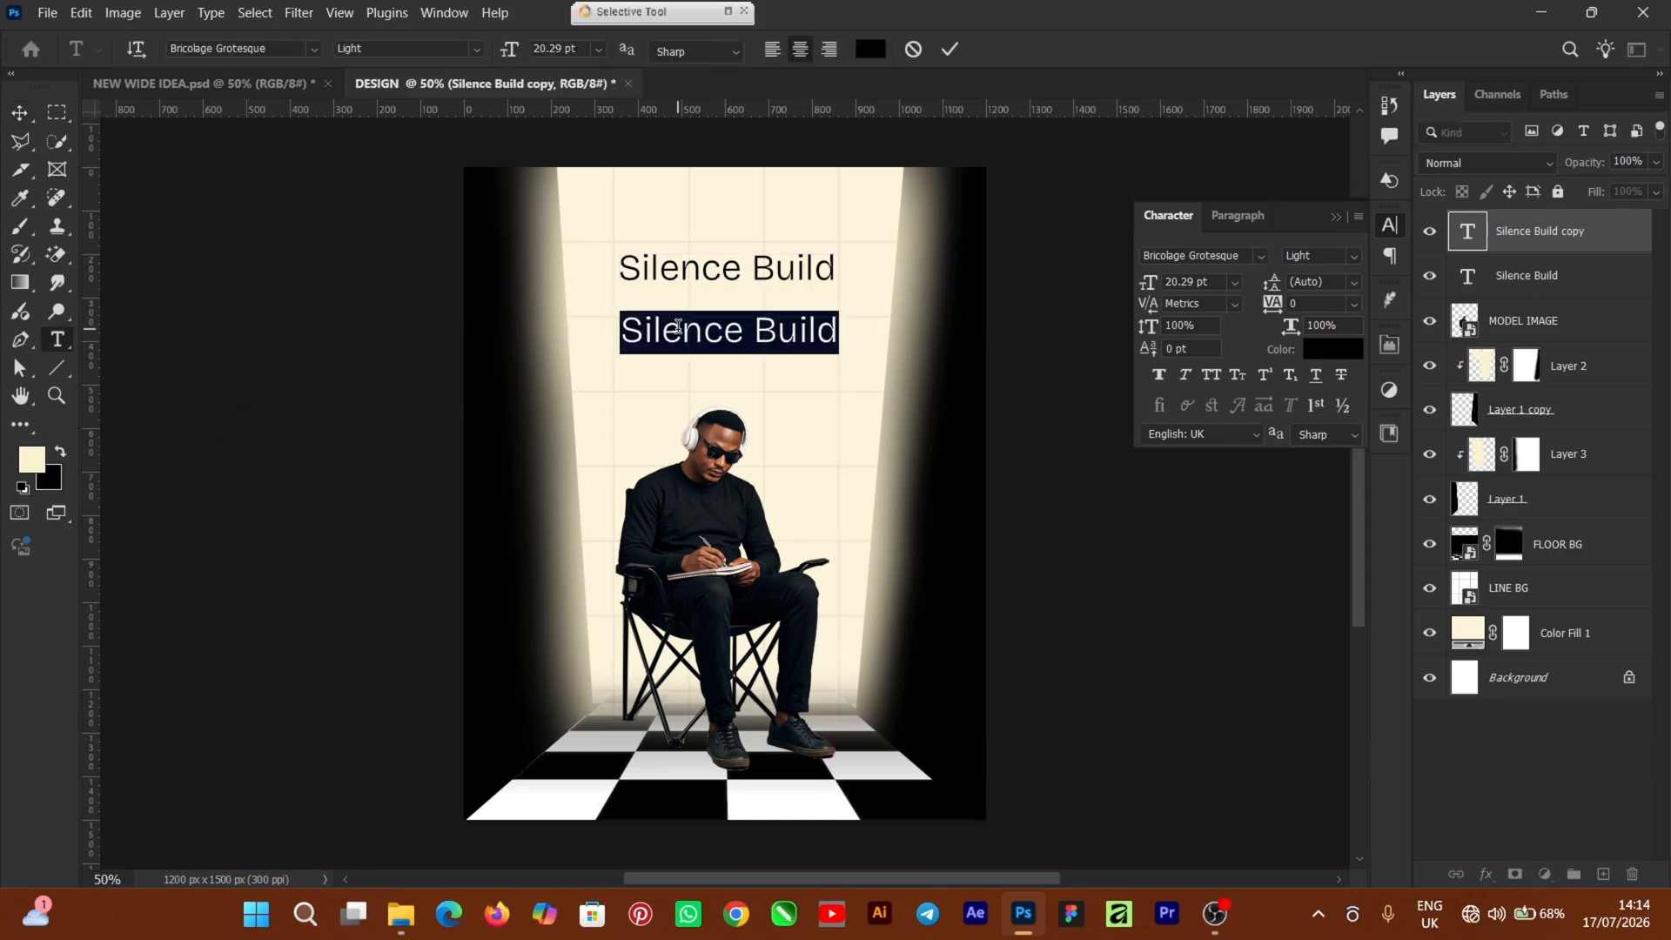
type("Greatness")
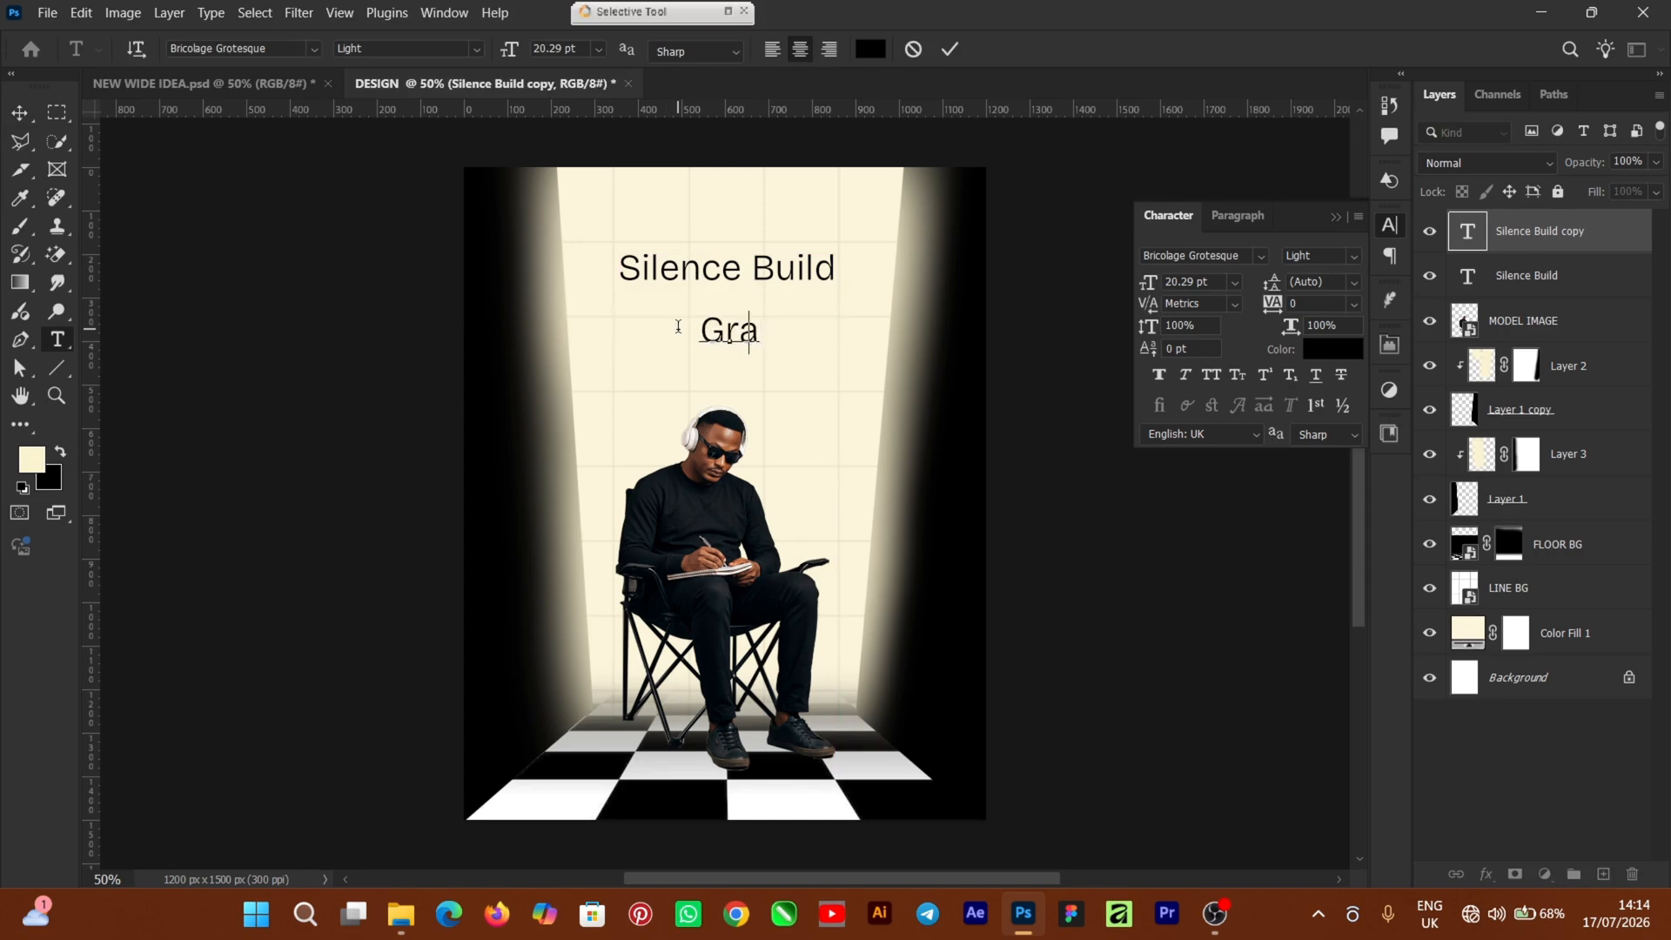
type(".")
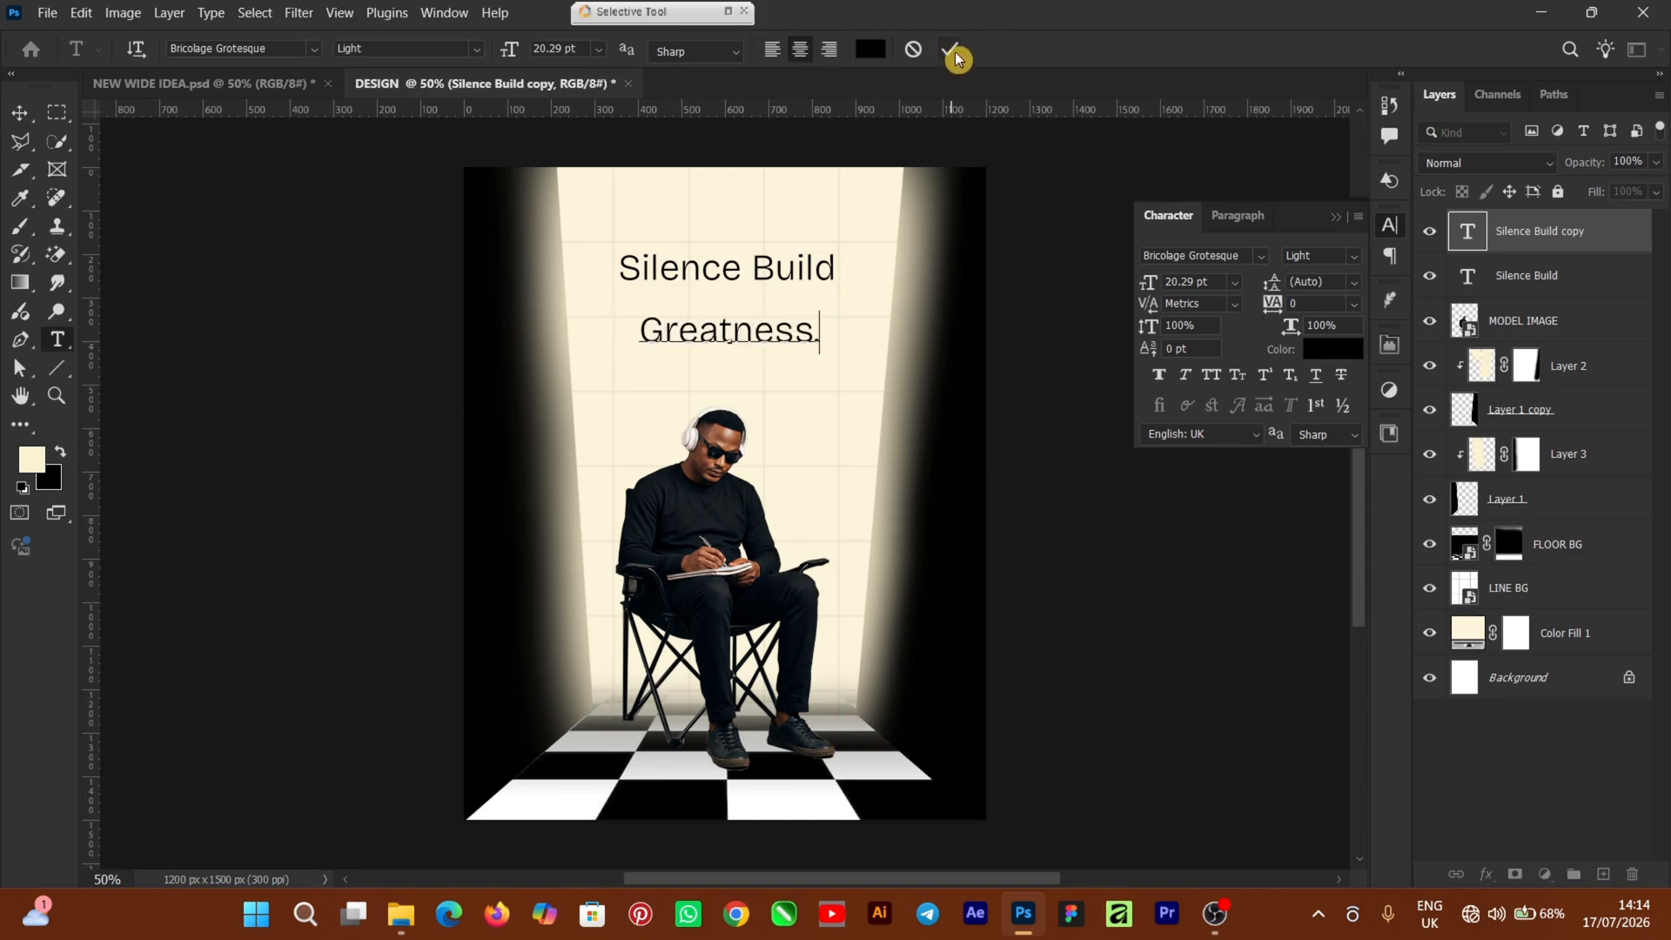
left_click(18, 118)
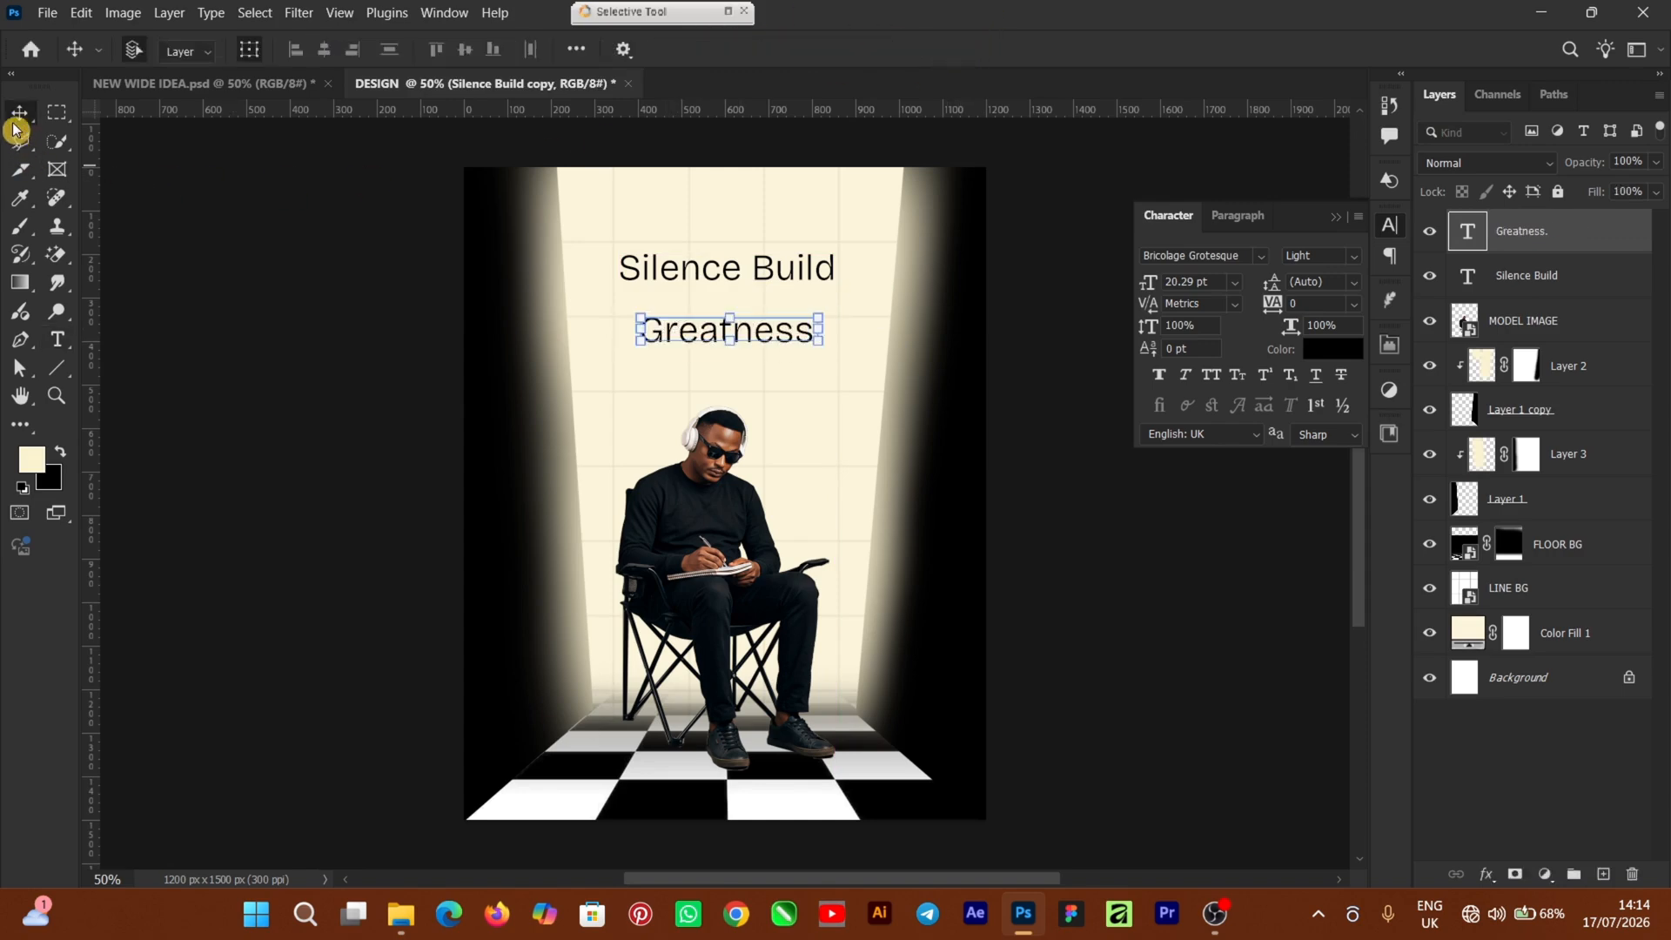
Enlarge 'Greatness.' to about 137% and nudge it slightly right
left_click(862, 321)
left_click(654, 346)
left_click_drag(654, 347, 594, 357)
left_click_drag(821, 306, 841, 301)
left_click_drag(735, 332, 749, 321)
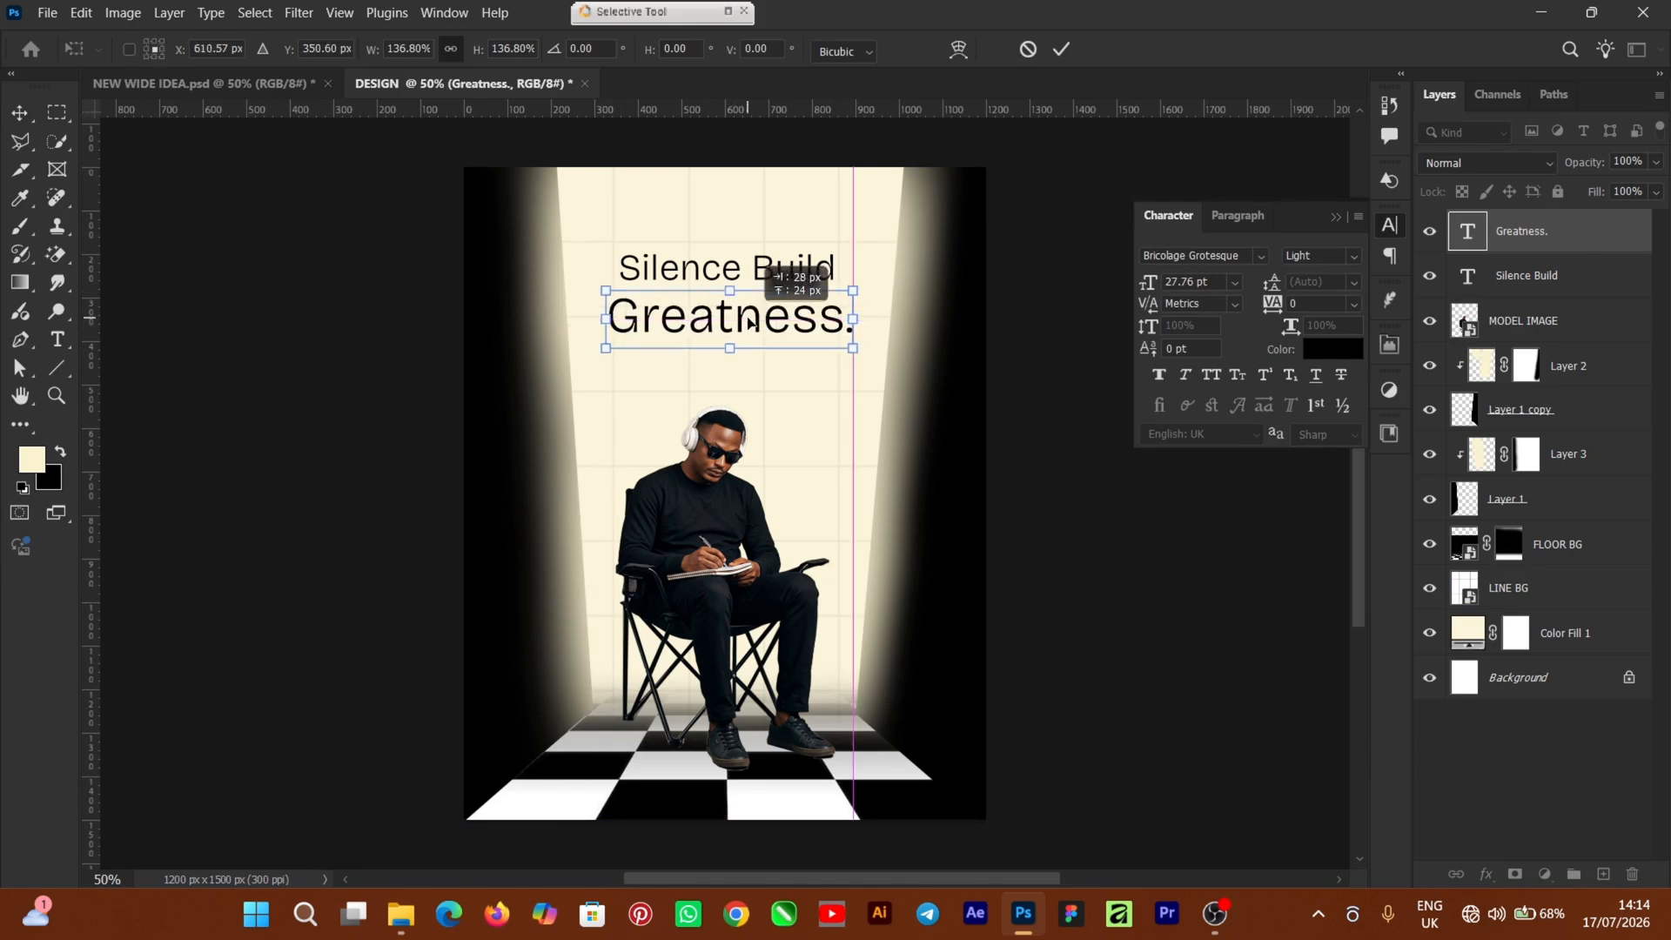
left_click(1162, 215)
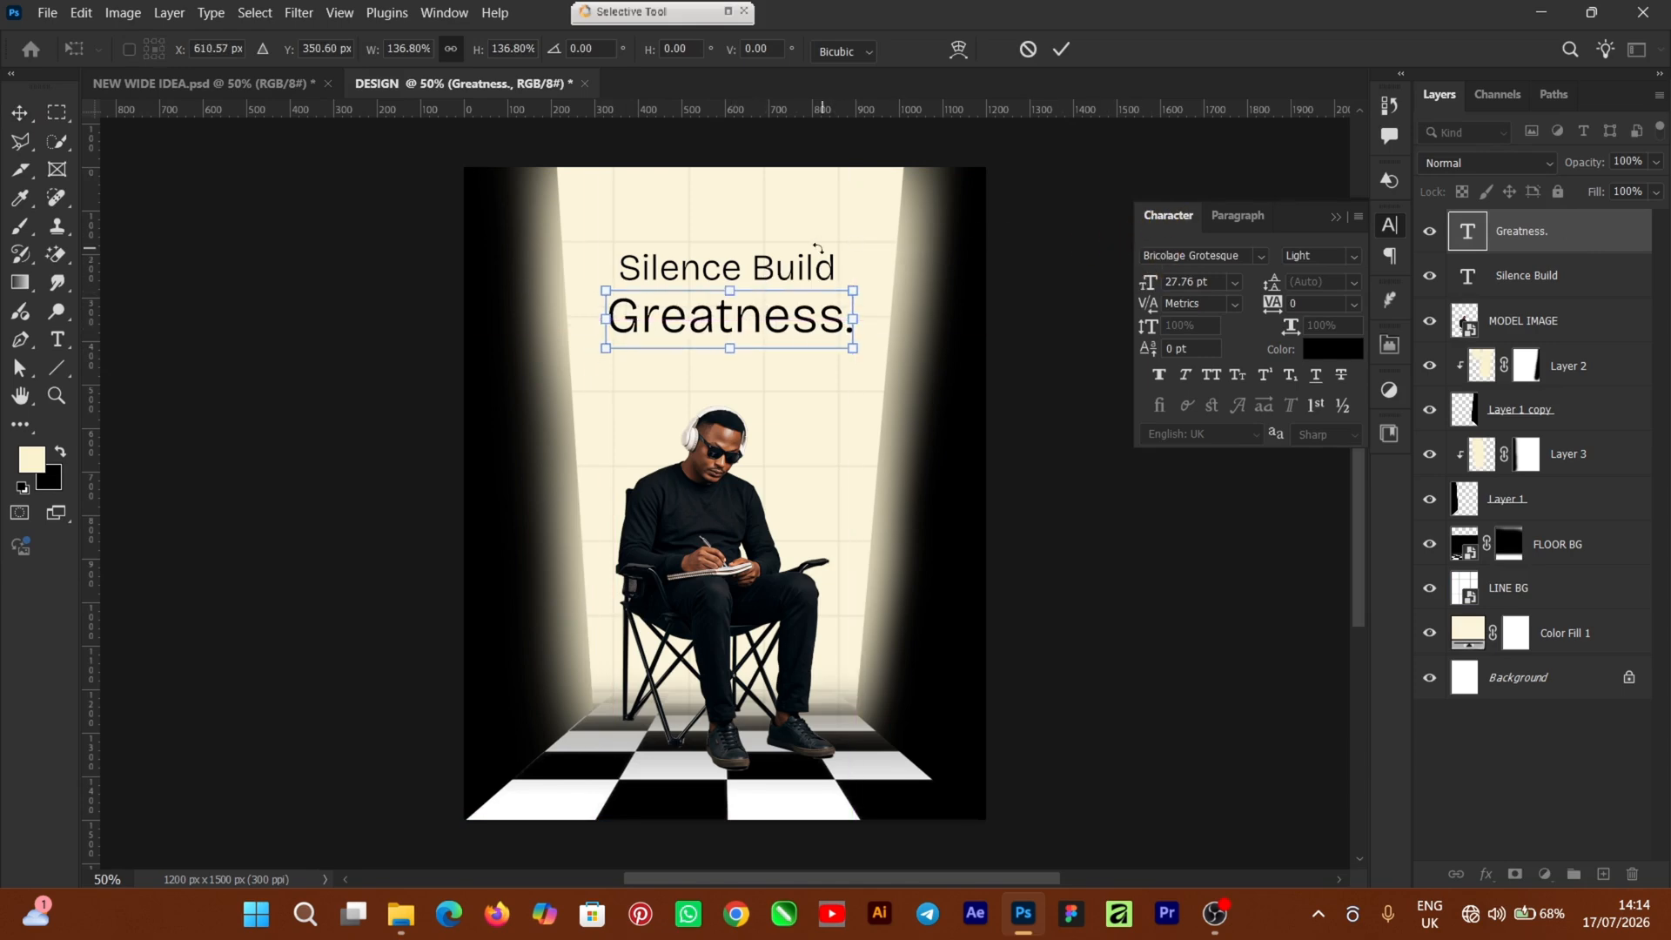
left_click(1062, 50)
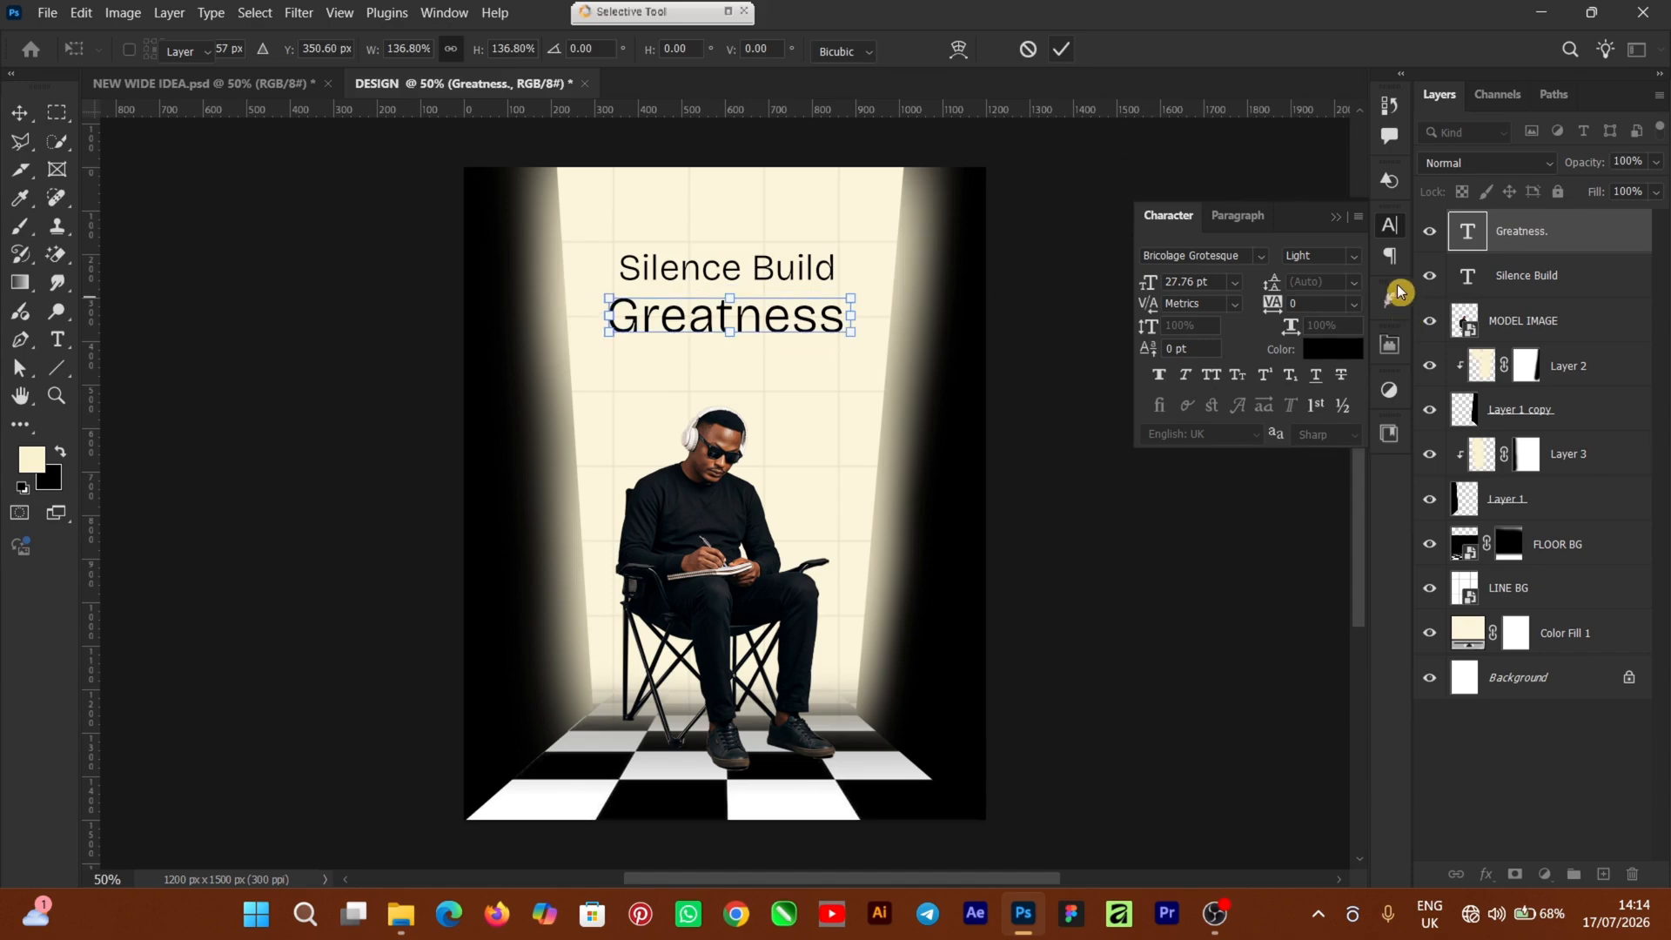
Make 'Greatness.' ExtraBold and colour it orange #ff5f11
left_click(1352, 261)
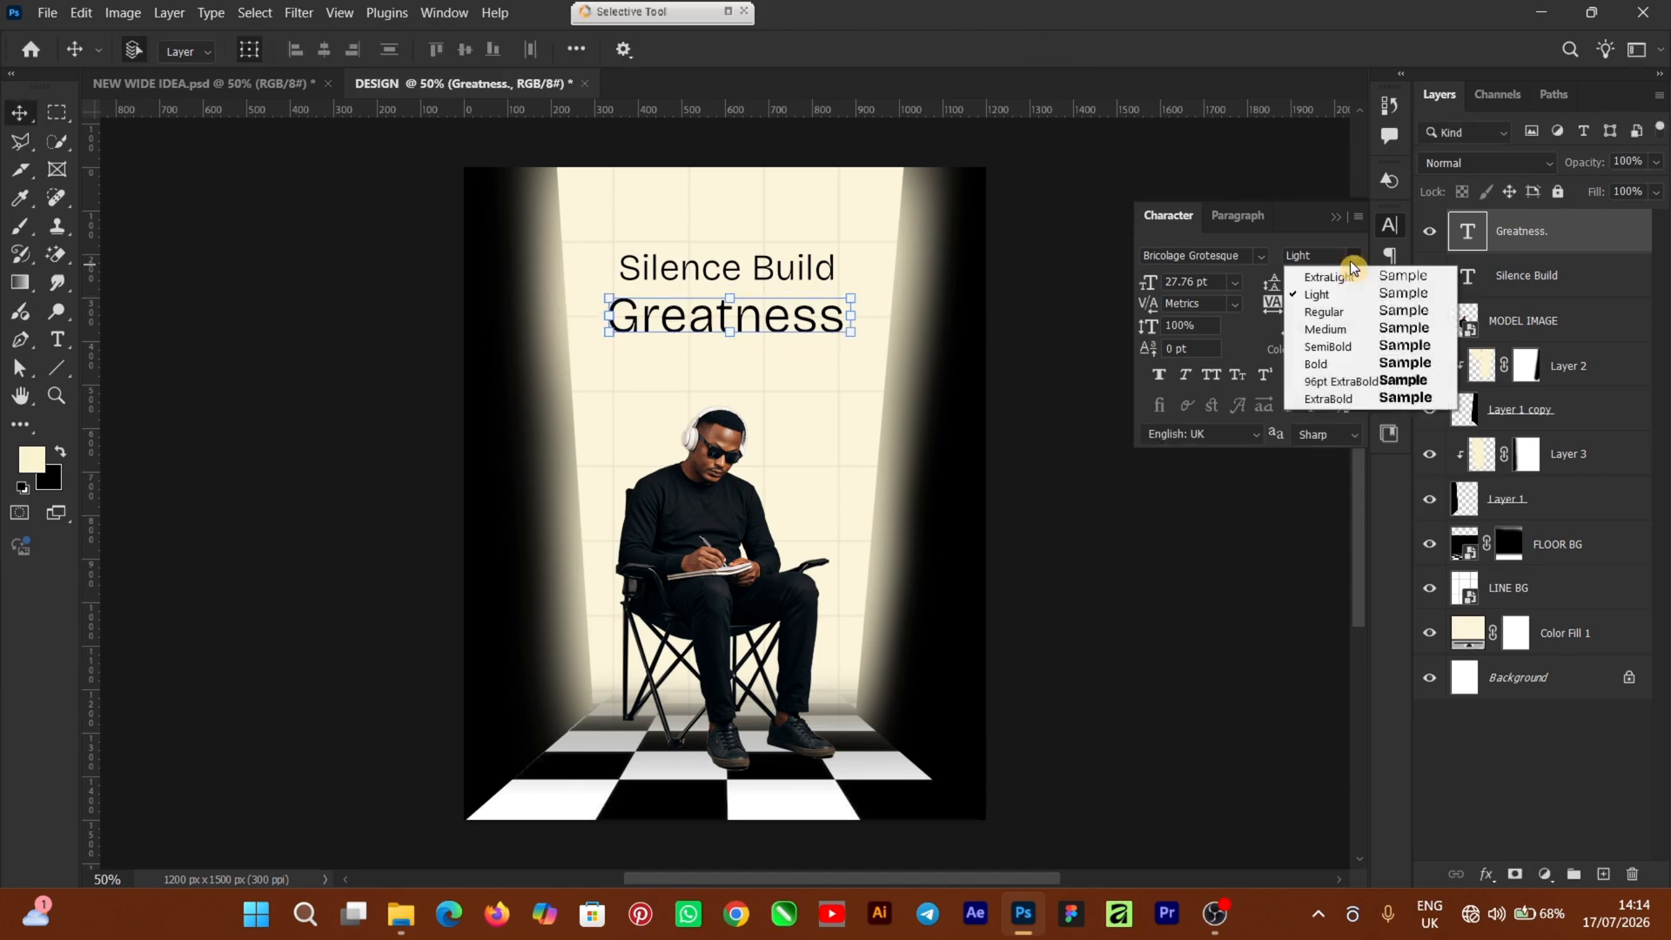
left_click(1346, 387)
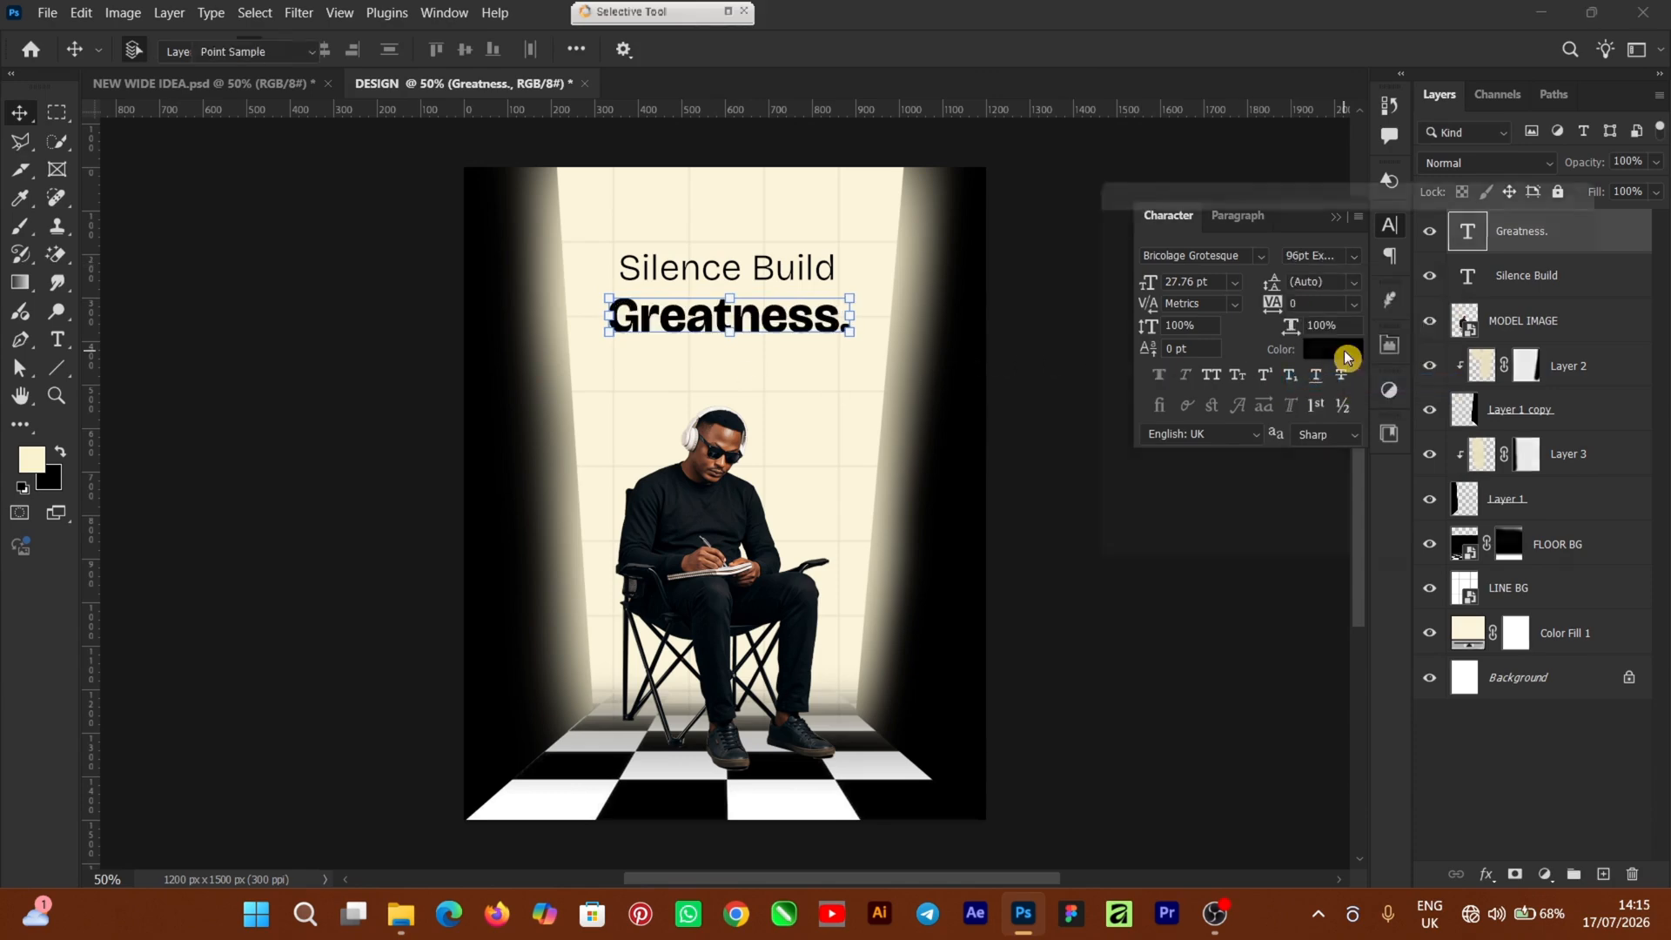
left_click(1346, 352)
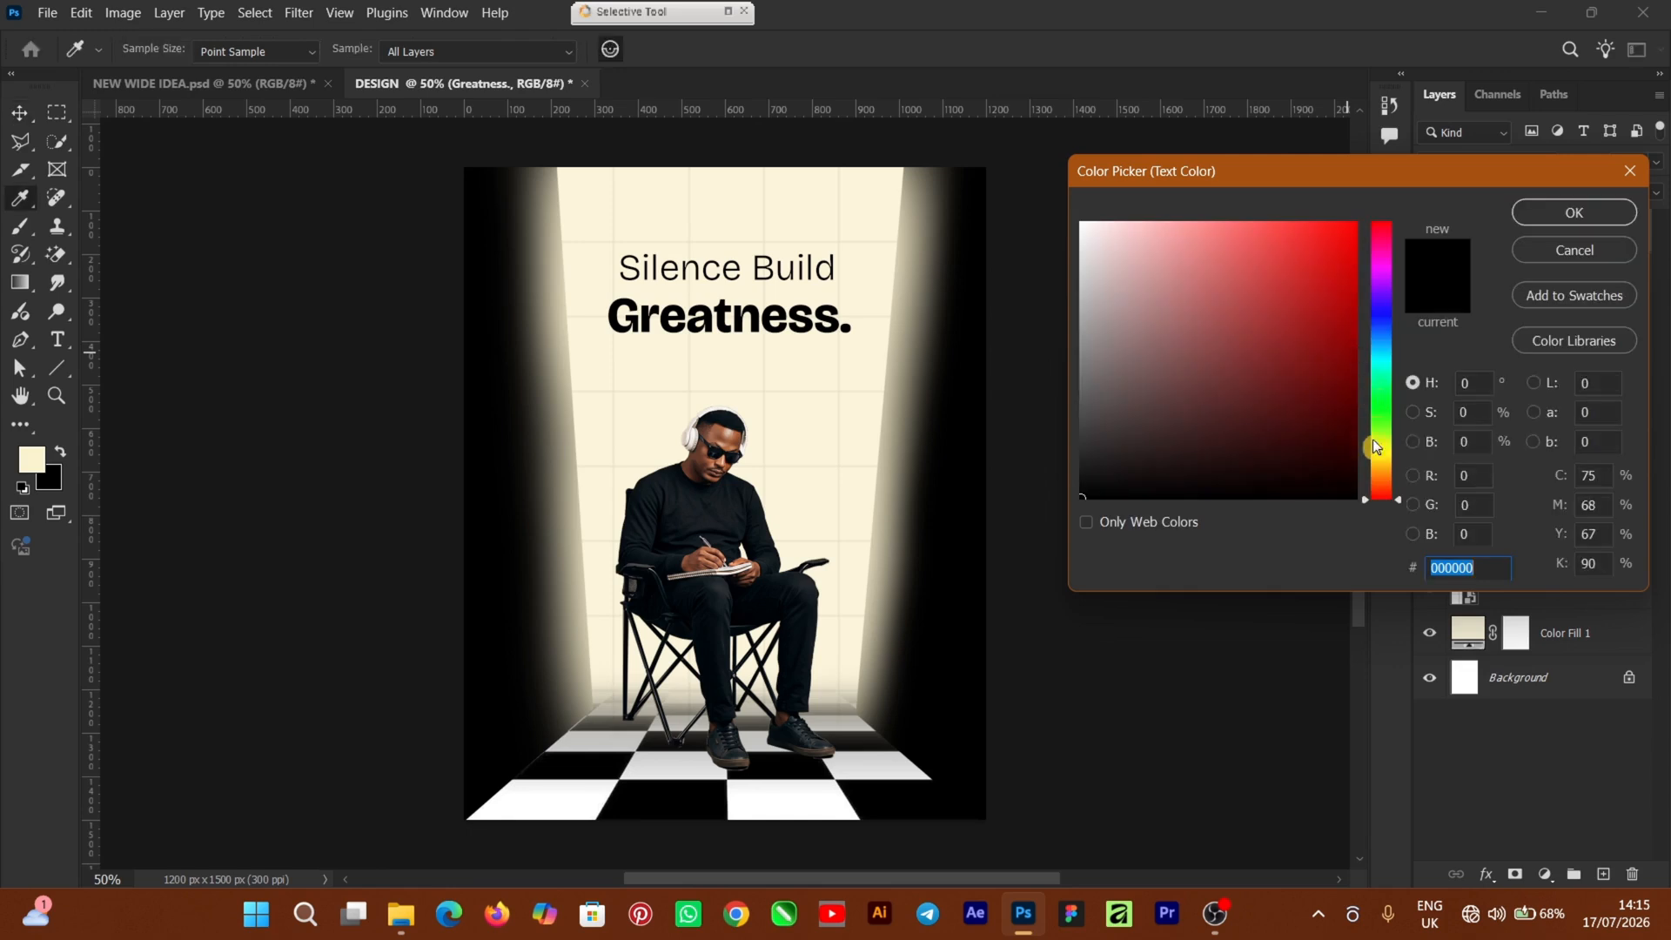
left_click(1378, 485)
left_click(1338, 224)
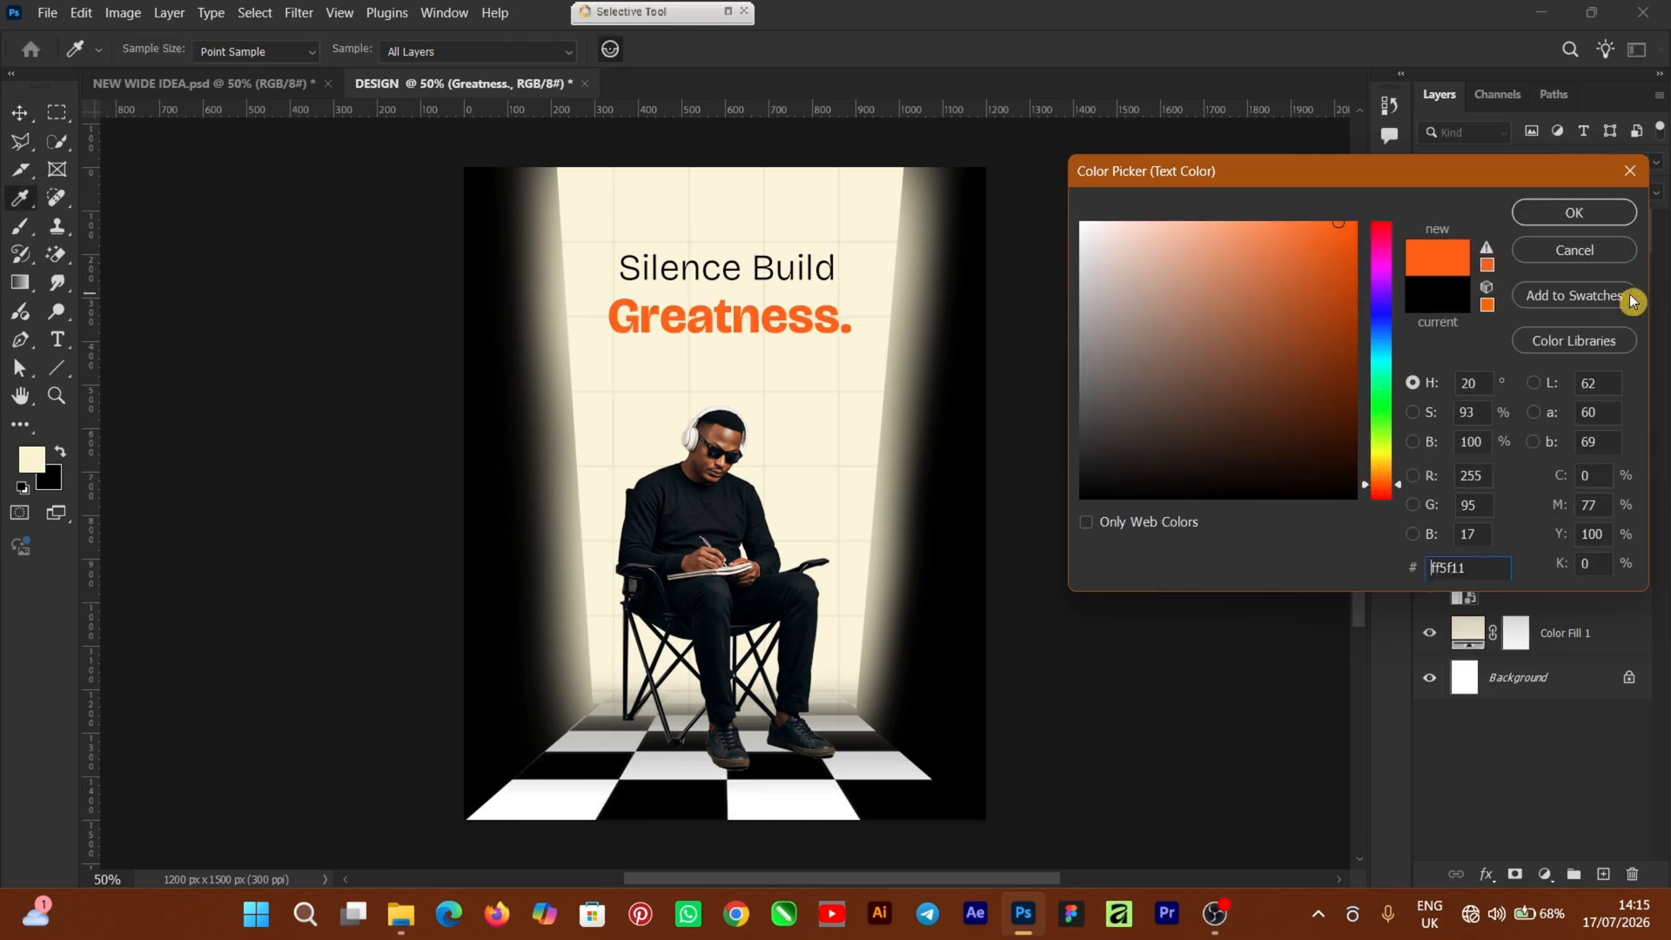
left_click(1561, 214)
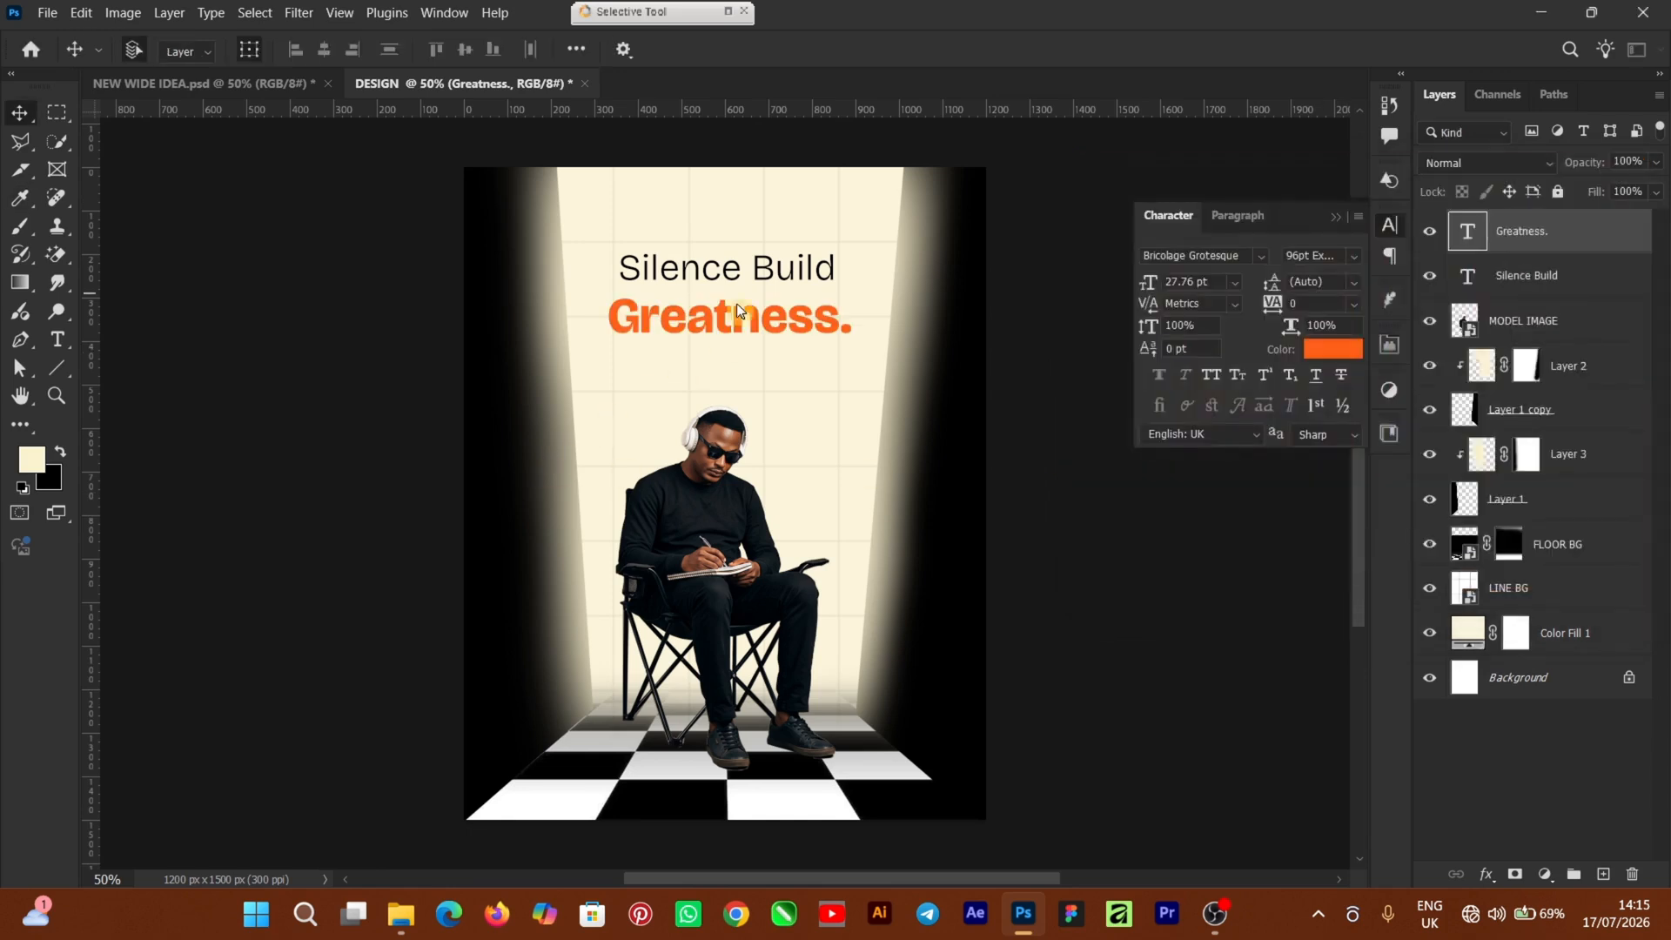
left_click(715, 315)
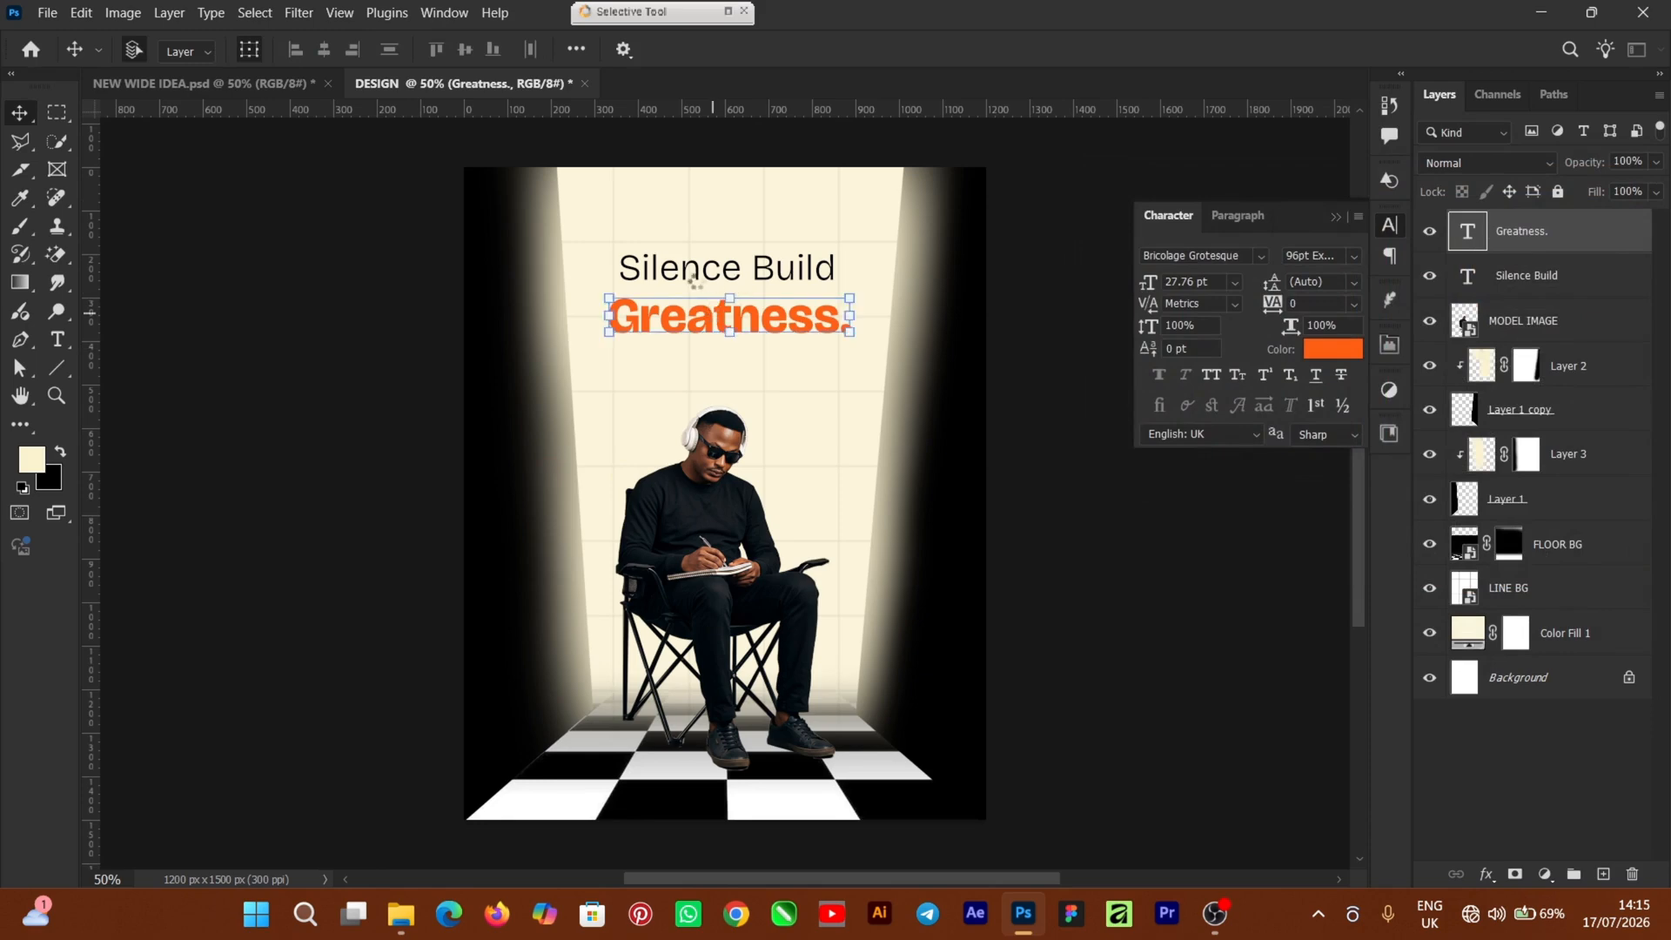